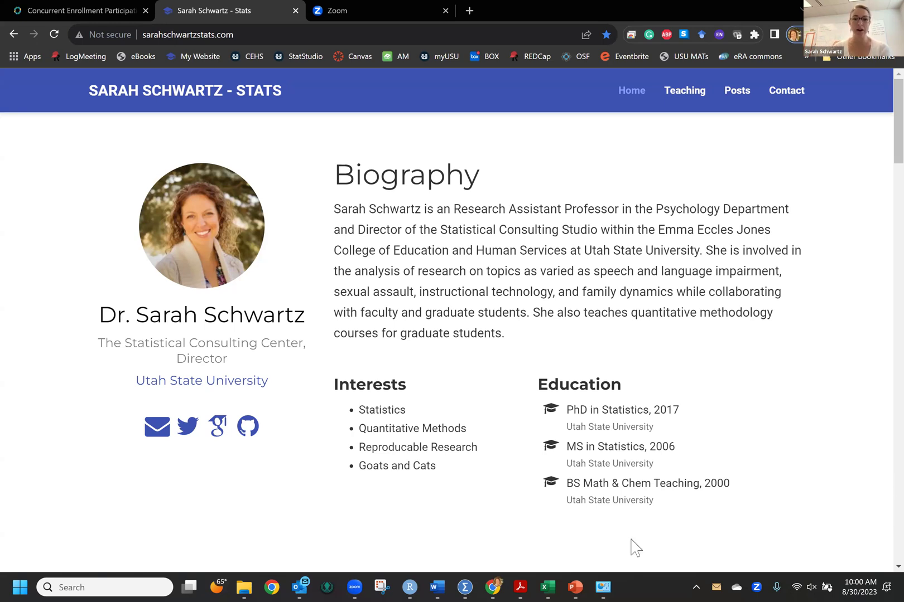
Open the Encyclopedia of Quantitative Methods in R from the teaching resources on the home page
scroll(452, 377, "down", 5)
scroll(279, 292, "down", 3)
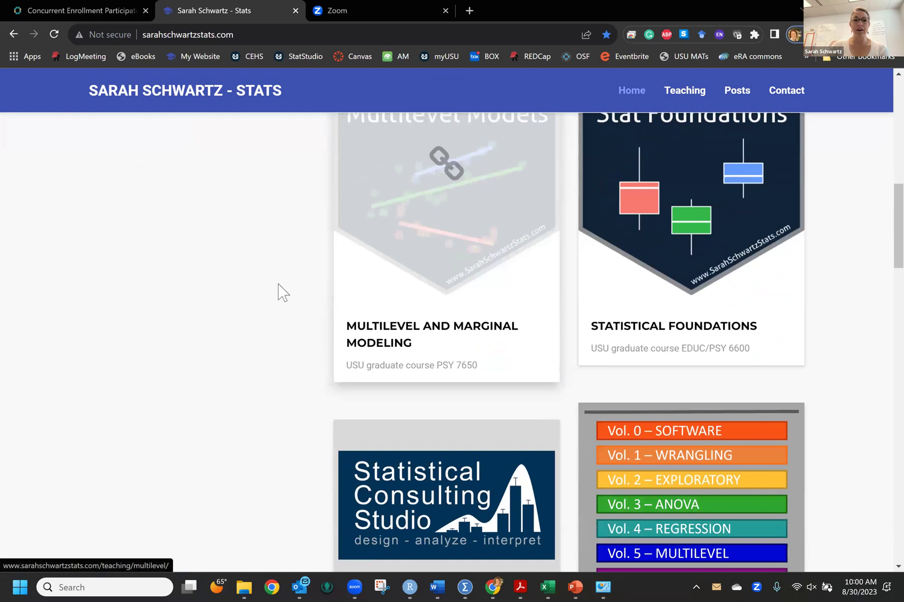
scroll(294, 347, "down", 2)
scroll(704, 396, "down", 1)
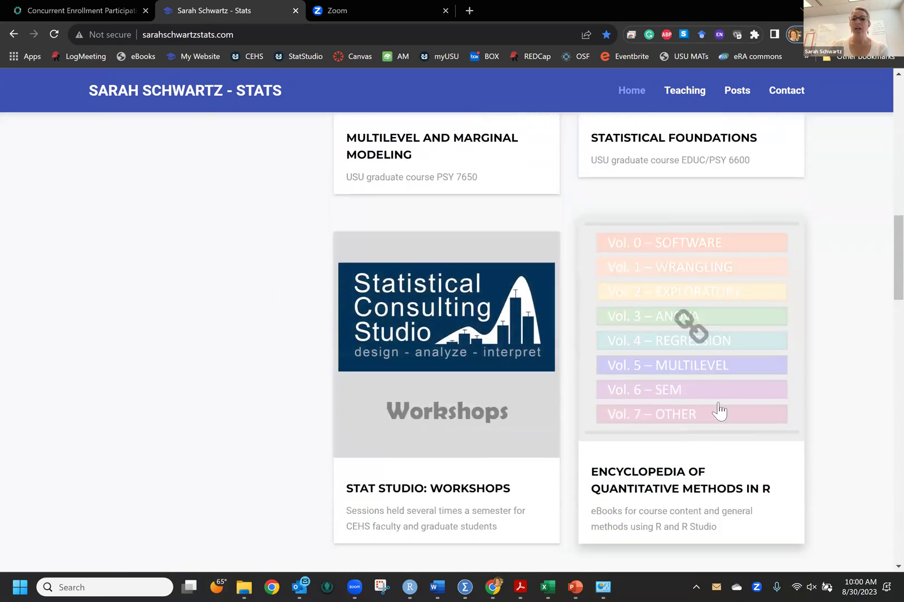
left_click(690, 371)
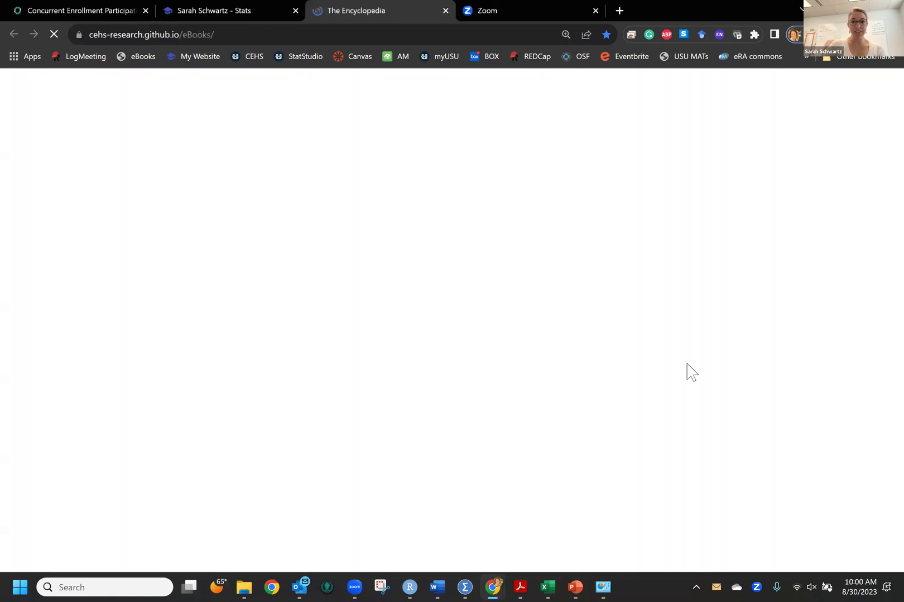
Go to the encyclopedia's volume links and open Vol. 0 – Software
scroll(688, 366, "down", 1)
scroll(689, 369, "up", 1)
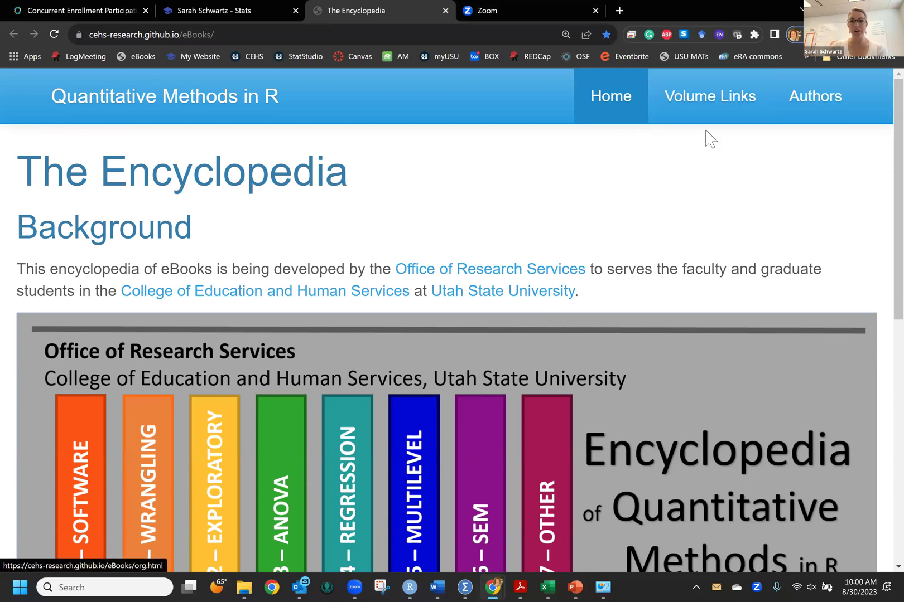
left_click(696, 93)
scroll(65, 413, "down", 3)
scroll(67, 403, "down", 1)
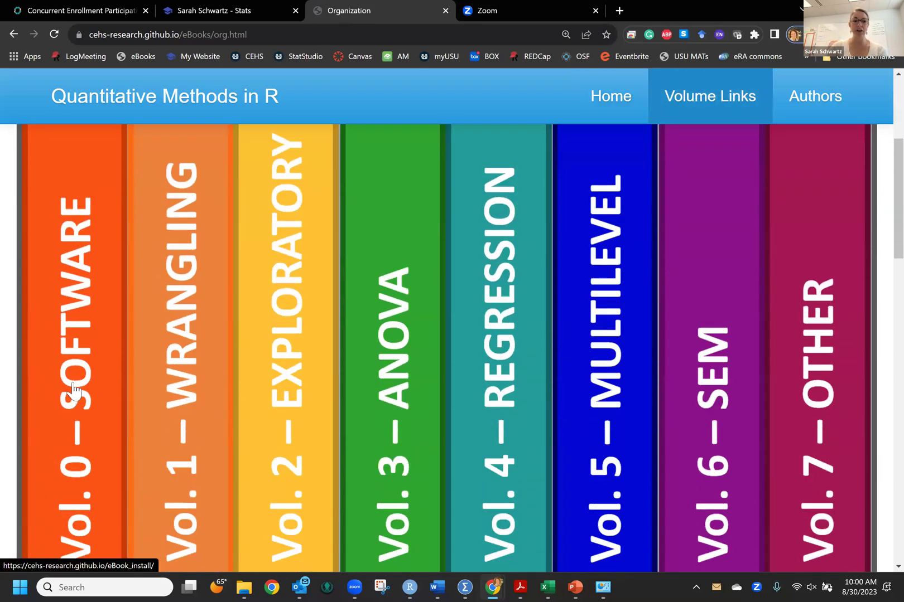
left_click(73, 391)
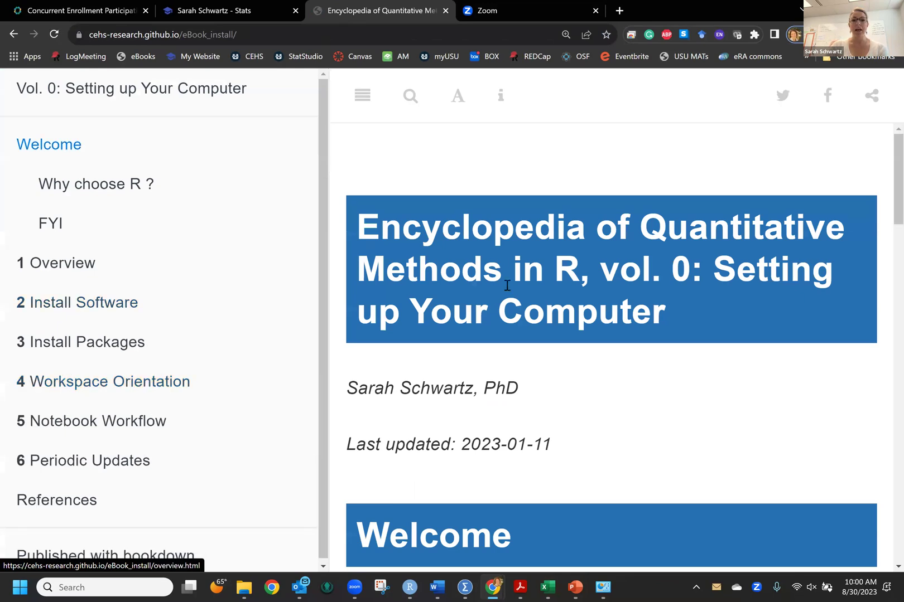
key("ctrl+minus")
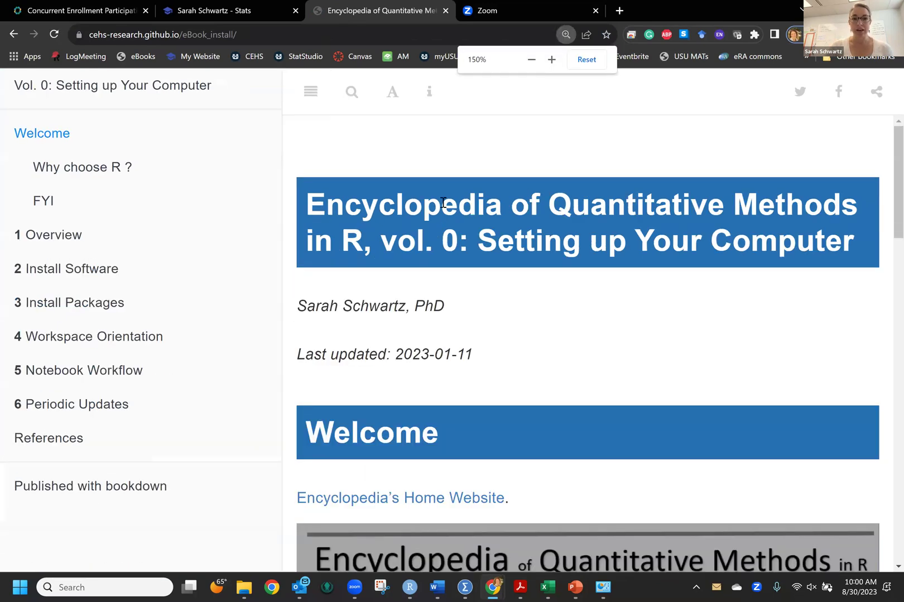
key("ctrl+minus")
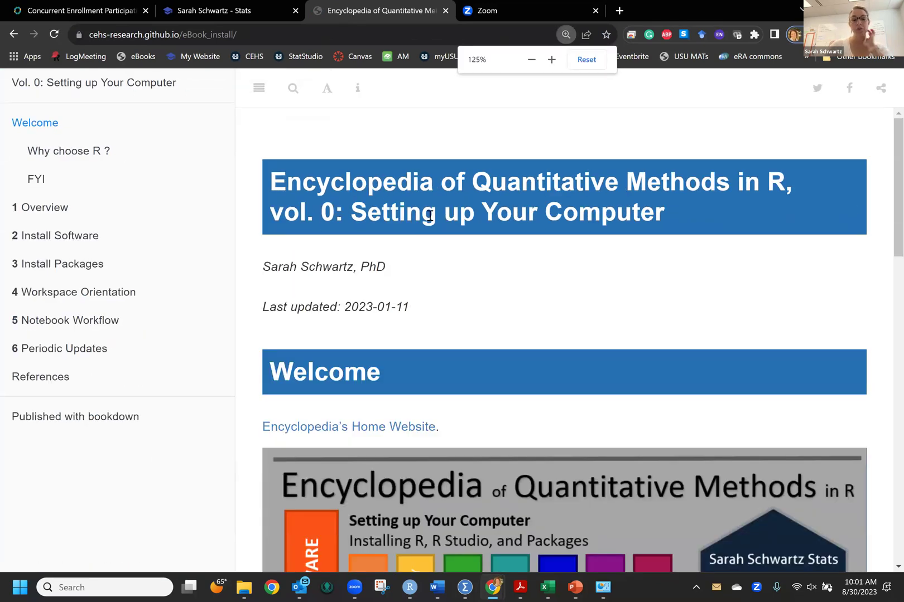
left_click(63, 238)
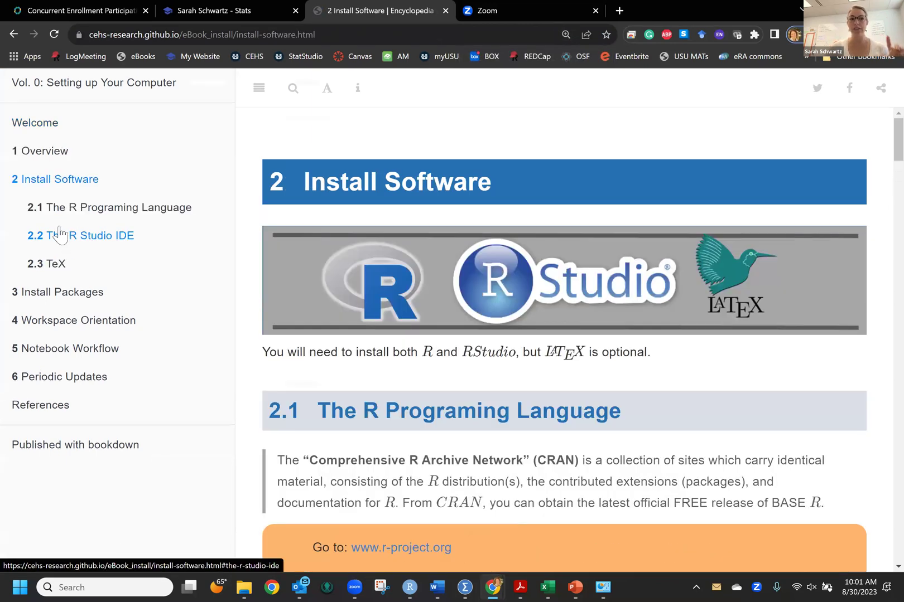
scroll(586, 397, "down", 1)
scroll(586, 397, "down", 1)
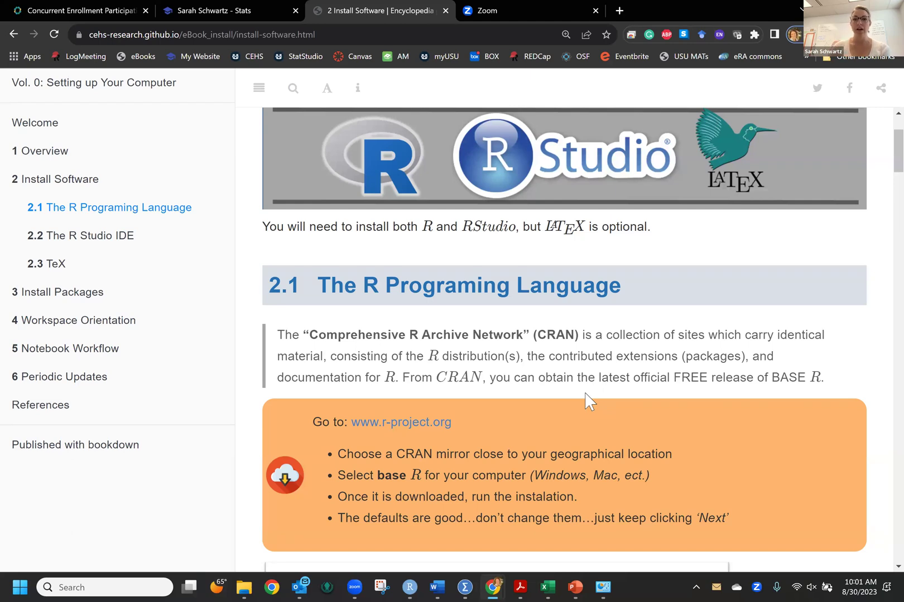
left_click(384, 425)
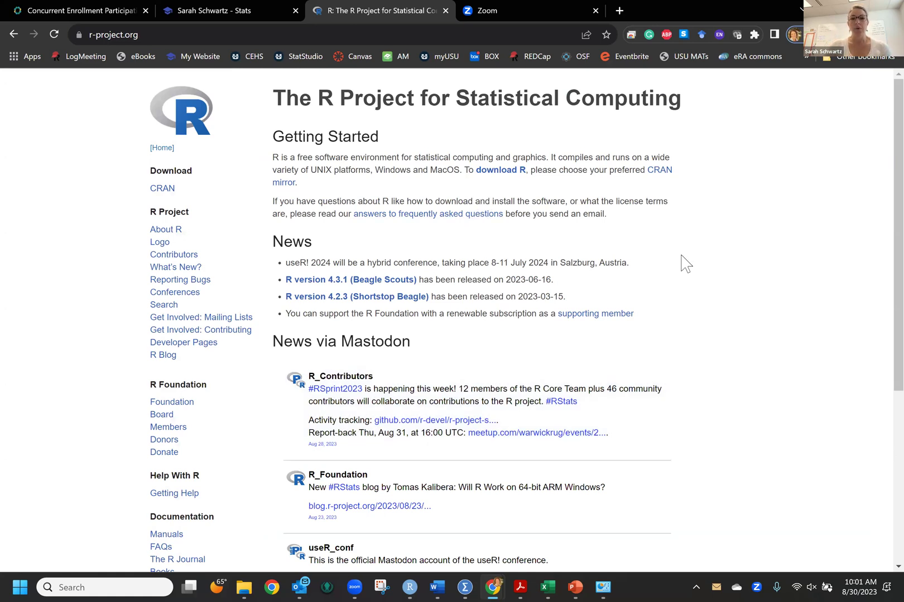
Enlarge the R Project page and follow the download R link under Getting Started to the CRAN mirrors list
key("ctrl+plus")
key("ctrl+plus")
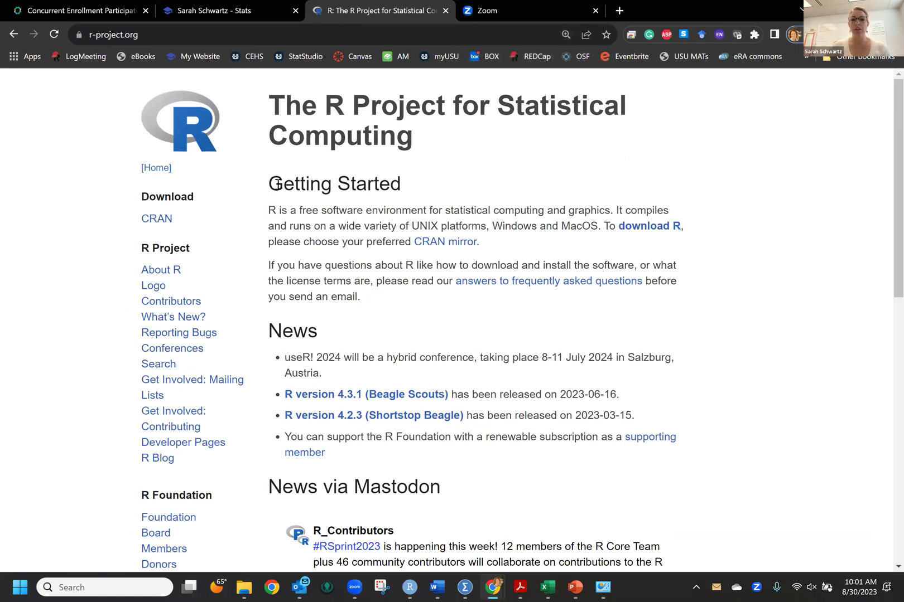
left_click_drag(278, 184, 413, 196)
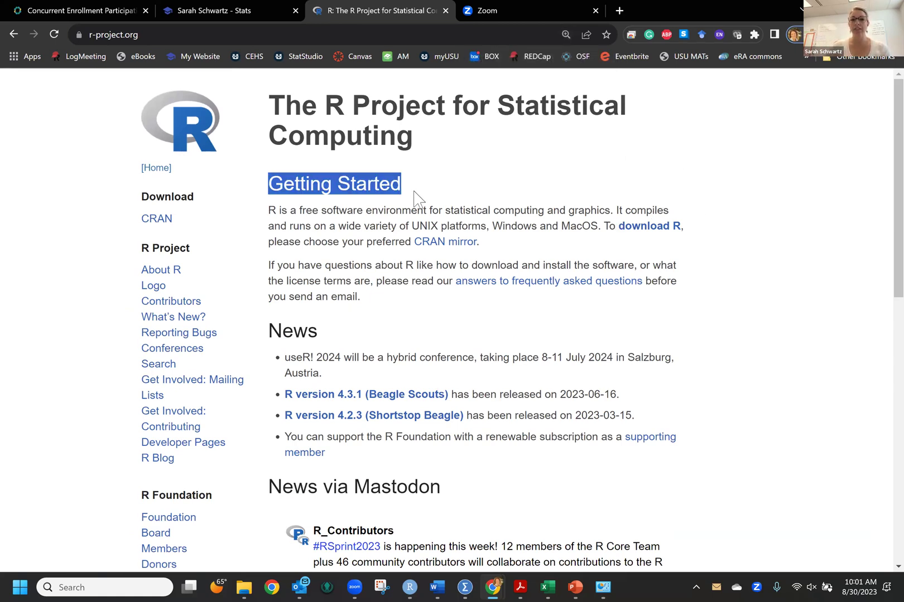
left_click(643, 228)
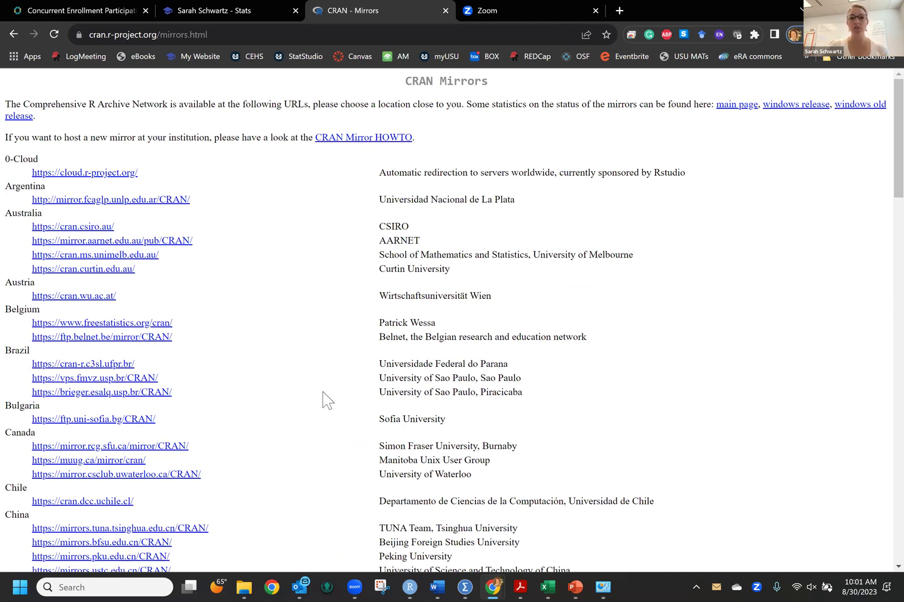
Choose the Oregon State University mirror in the USA section of the CRAN mirrors list
scroll(325, 400, "up", 3)
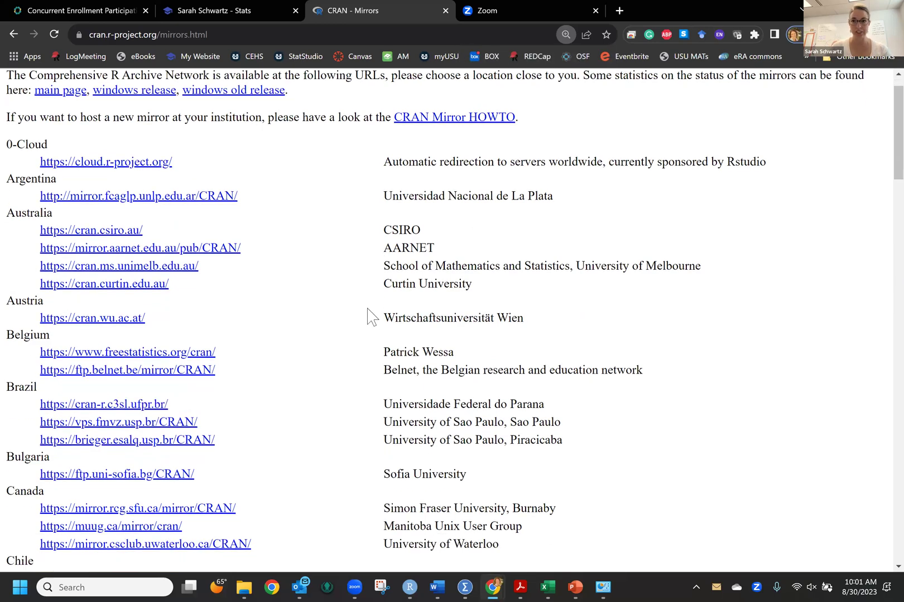
scroll(372, 317, "down", 20)
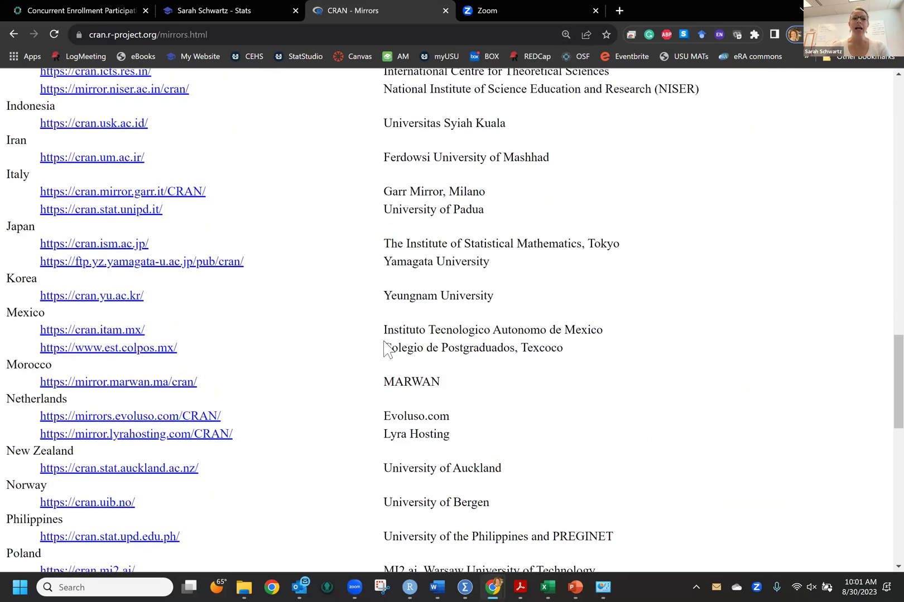
scroll(385, 348, "down", 13)
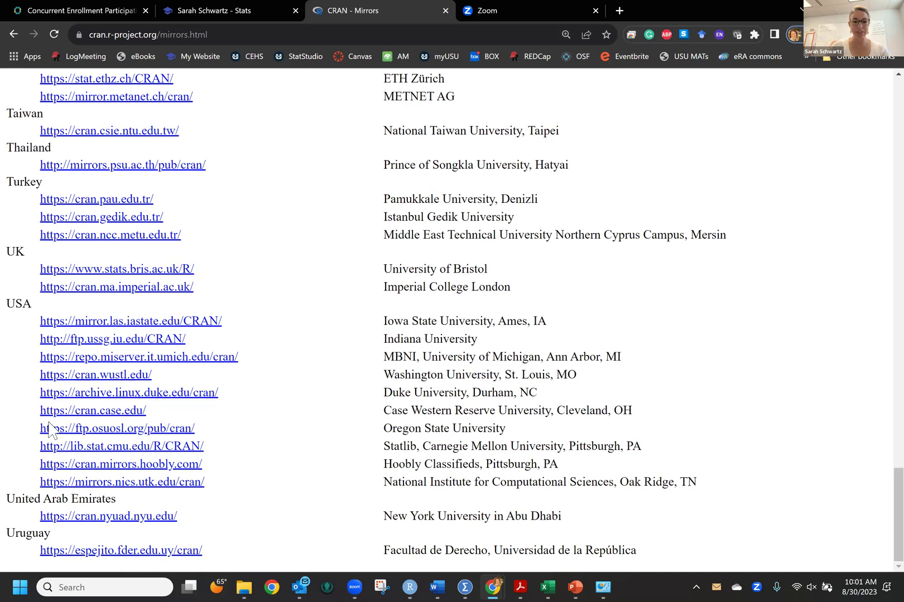
left_click(68, 429)
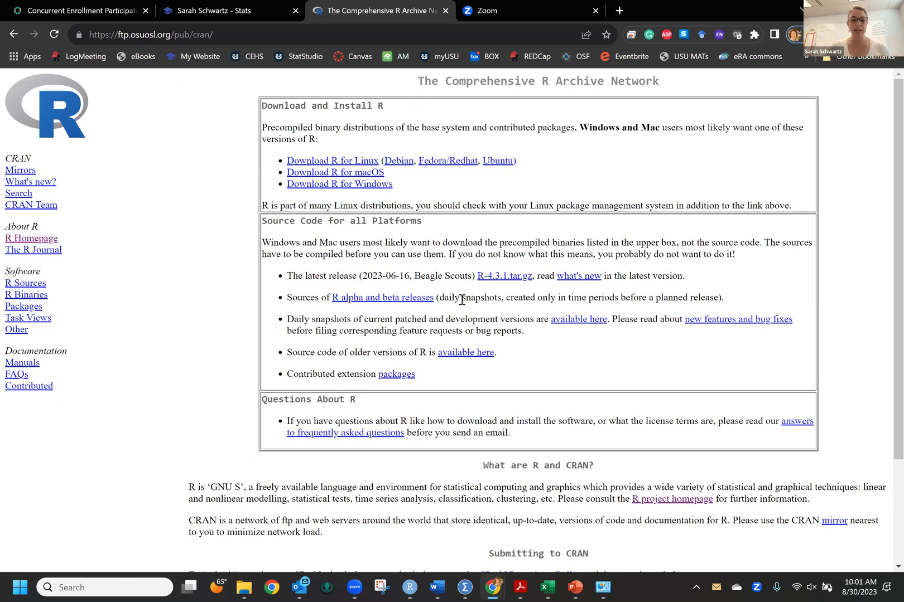
Open the R for macOS download page and examine the latest release and the packages for Apple silicon and older Intel Macs
key("ctrl+plus")
key("ctrl+plus")
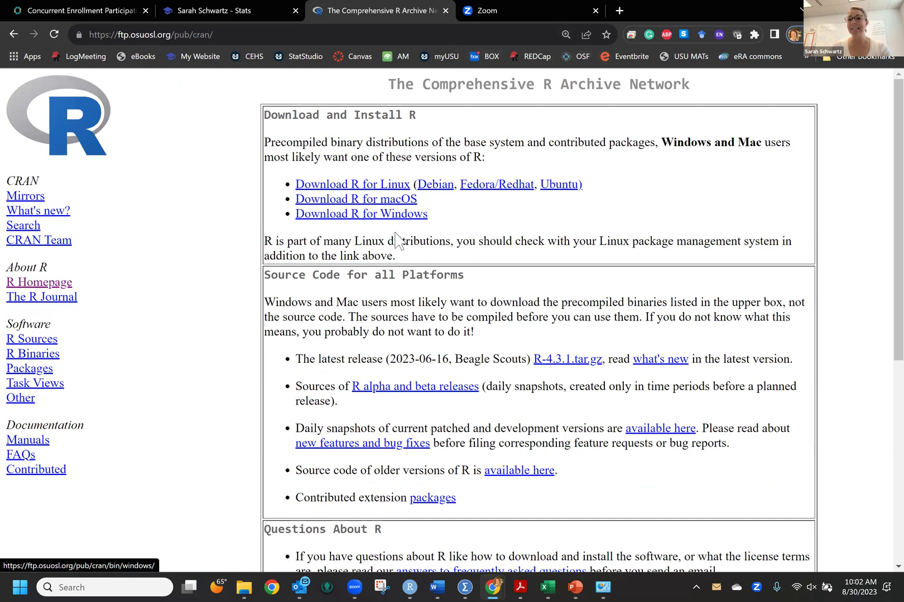
left_click(393, 200)
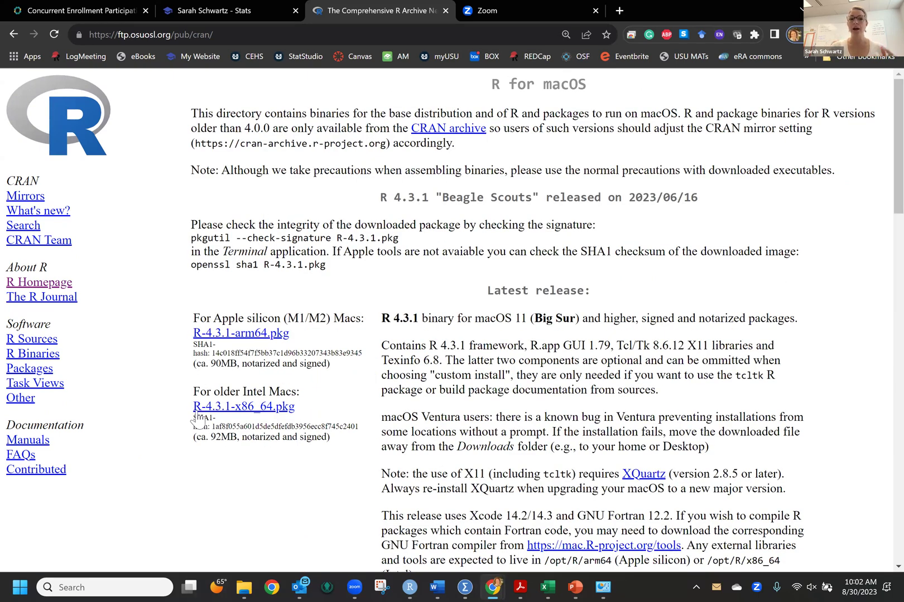
left_click_drag(493, 295, 615, 292)
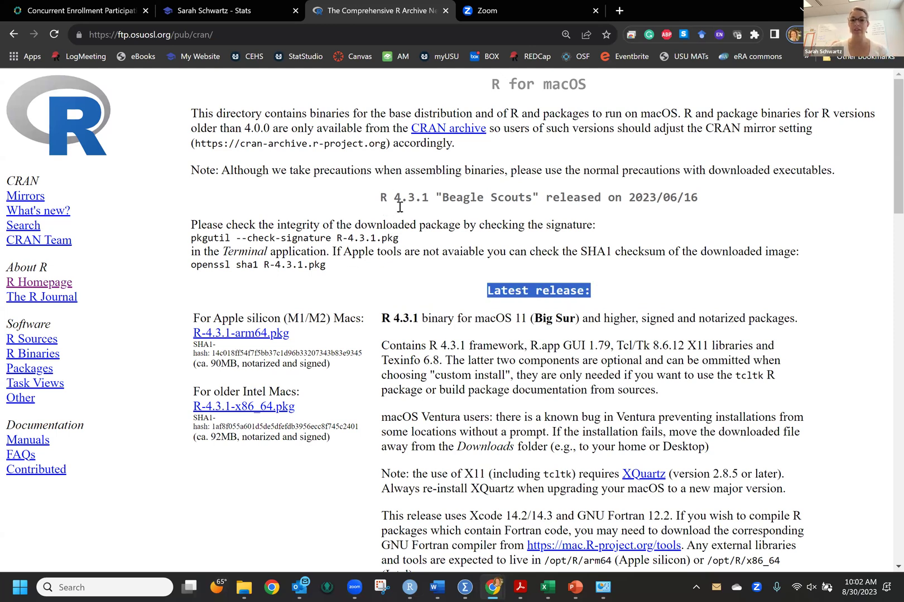
left_click_drag(381, 198, 707, 202)
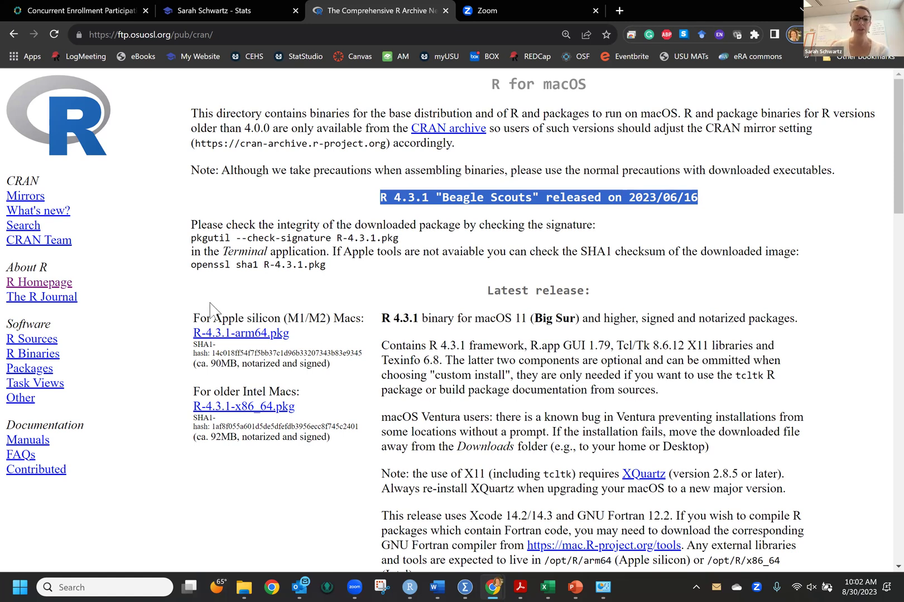
left_click_drag(206, 318, 345, 320)
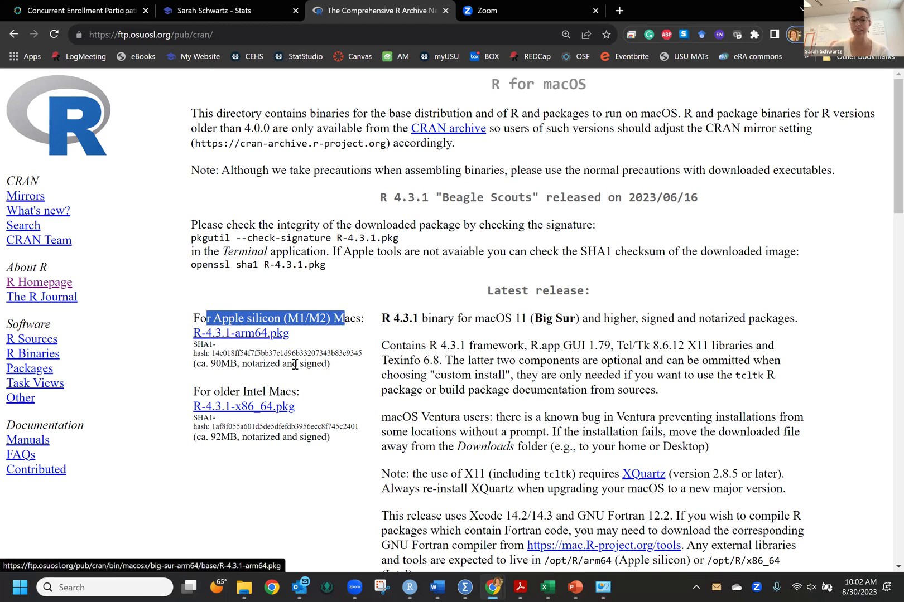
left_click_drag(214, 393, 302, 391)
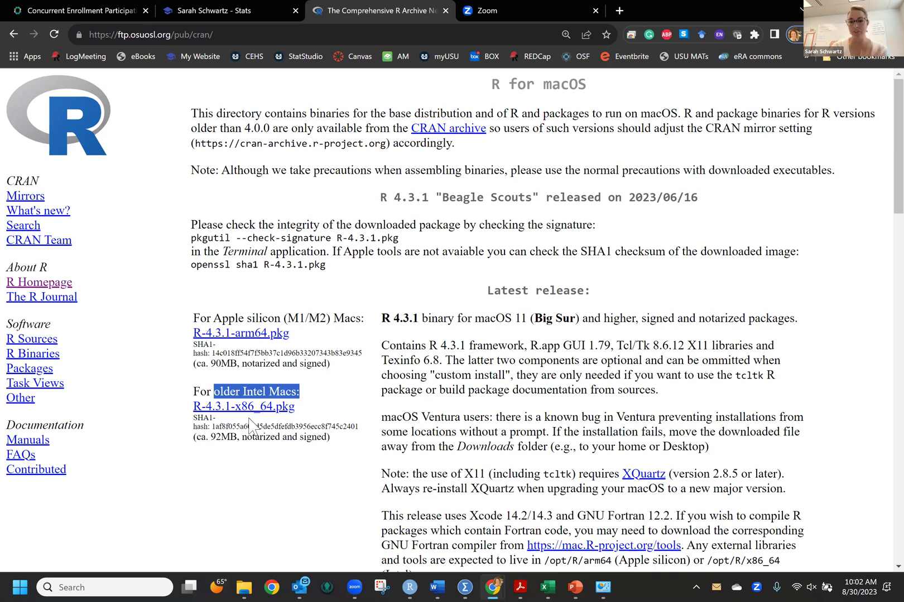
Return to the CRAN download page and download R-4.3.1 for Windows from the base subdirectory
left_click(12, 33)
left_click(399, 221)
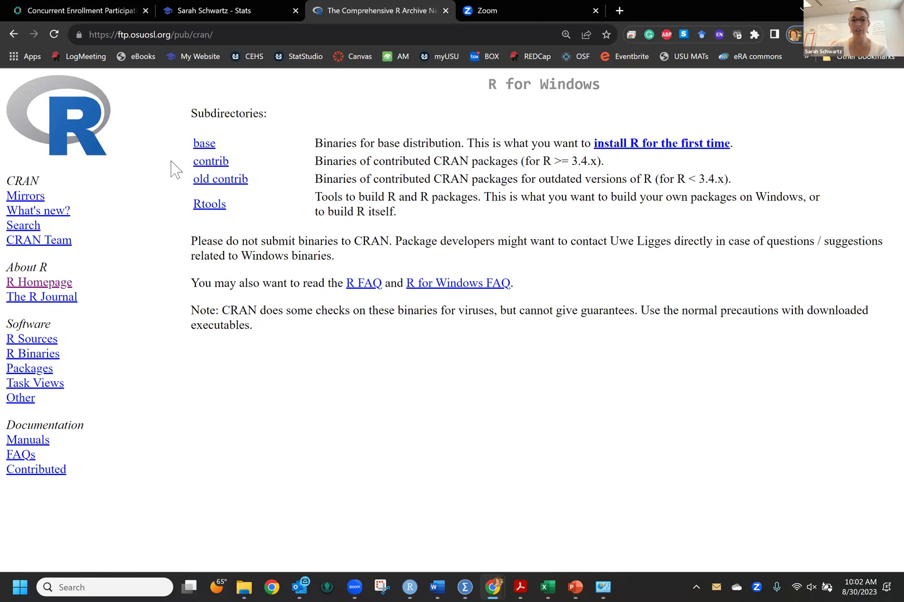
left_click(203, 145)
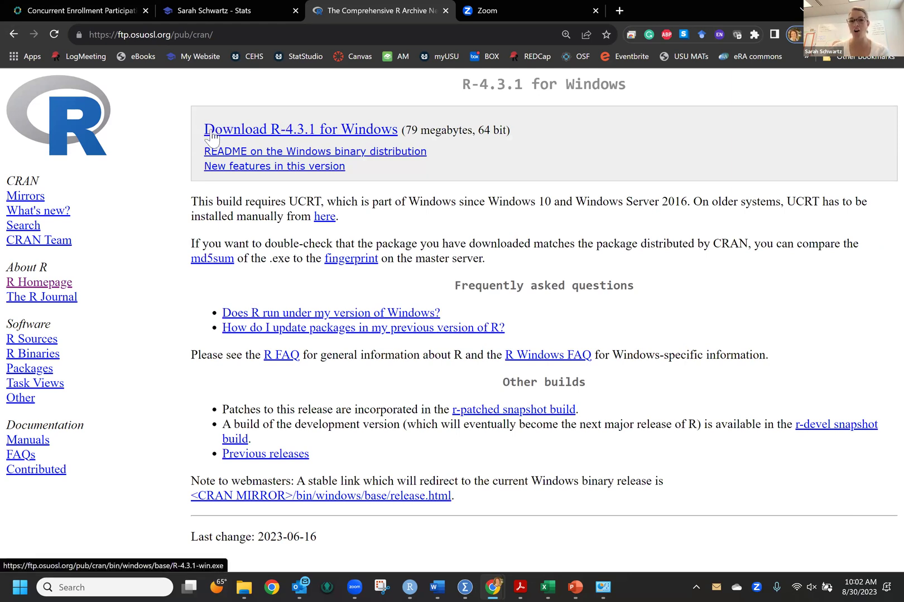
left_click(212, 133)
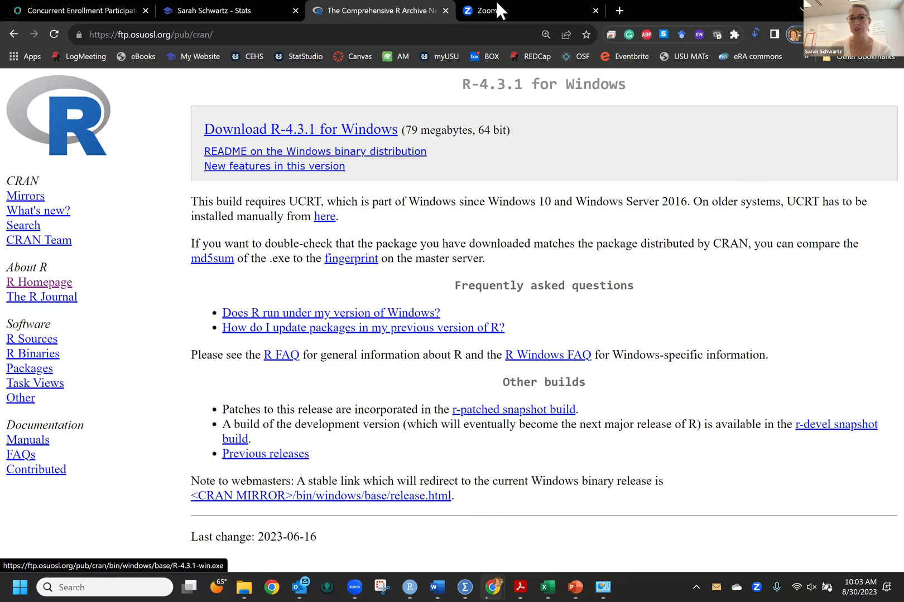
Check the download's progress and run the downloaded R-4.3.1-win.exe installer
left_click(751, 31)
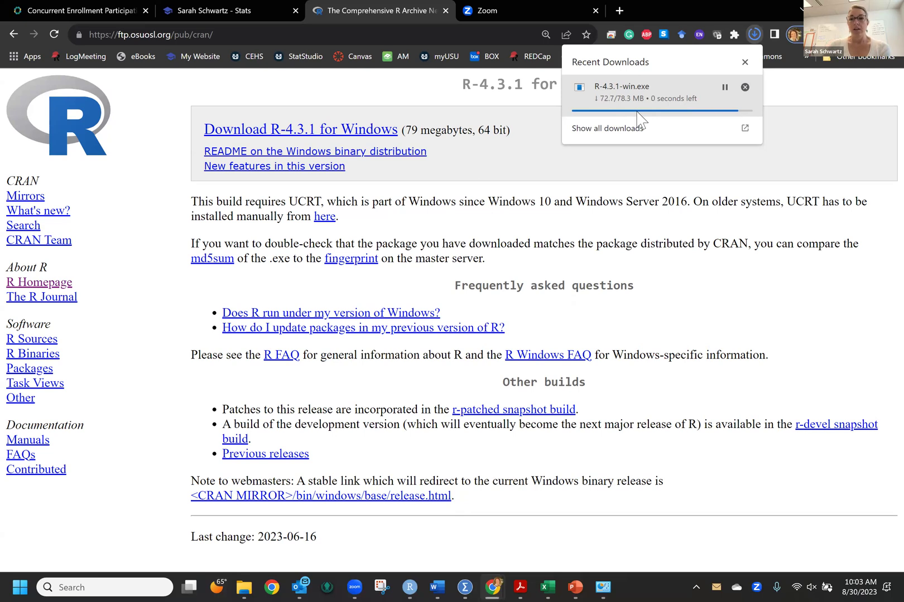
mouse_move(614, 84)
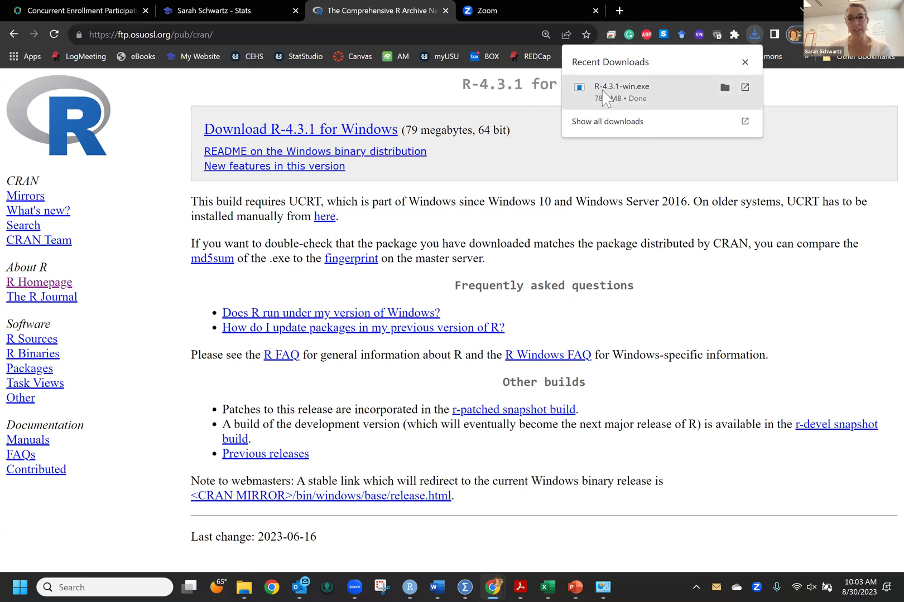
left_click(600, 92)
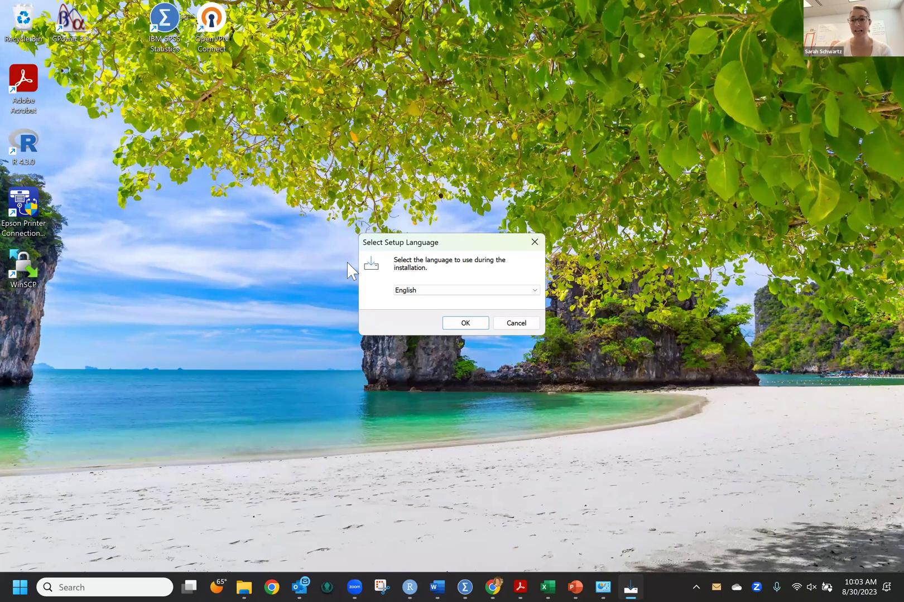
Install R for Windows 4.3.1 with English as the setup language and all default options, including the desktop shortcut
left_click(467, 324)
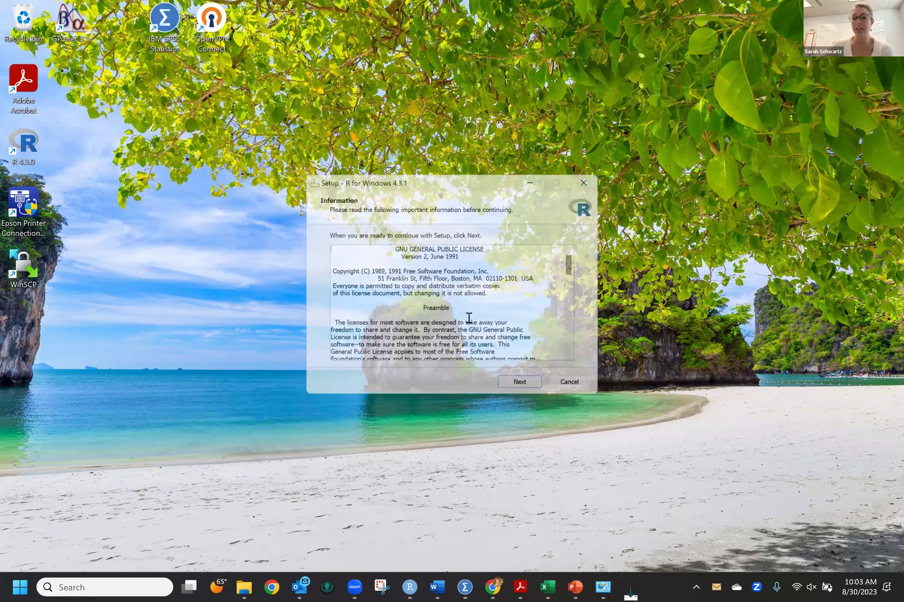
left_click(523, 389)
left_click(524, 389)
left_click(524, 390)
left_click(525, 389)
left_click(524, 389)
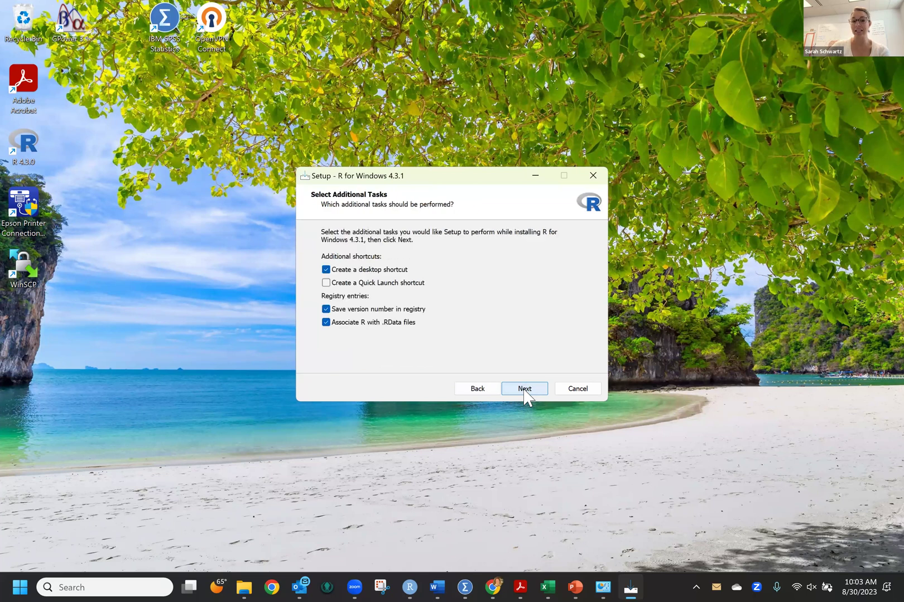
left_click(524, 389)
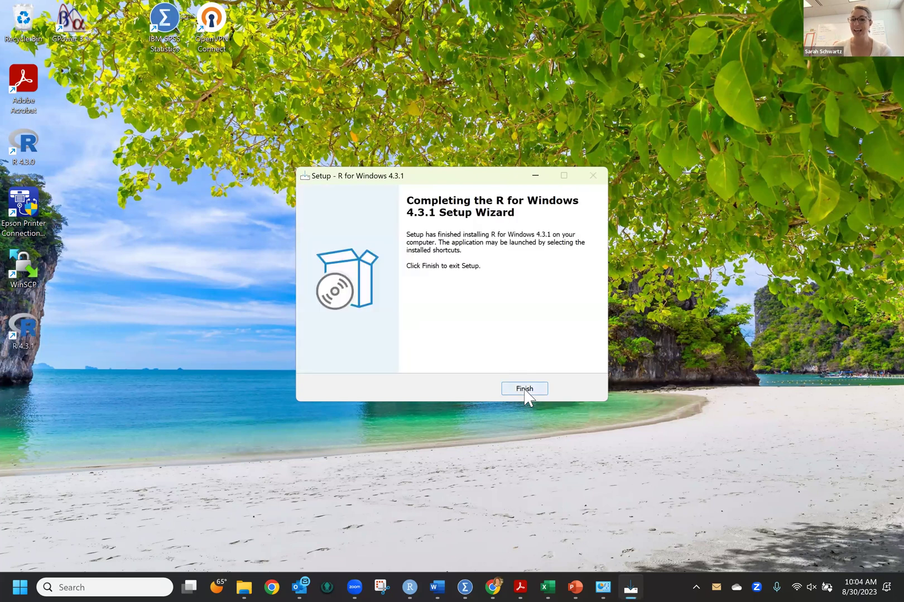
Exit the completed setup wizard and move the new R 4.3.1 shortcut to an open area of the desktop
left_click(529, 390)
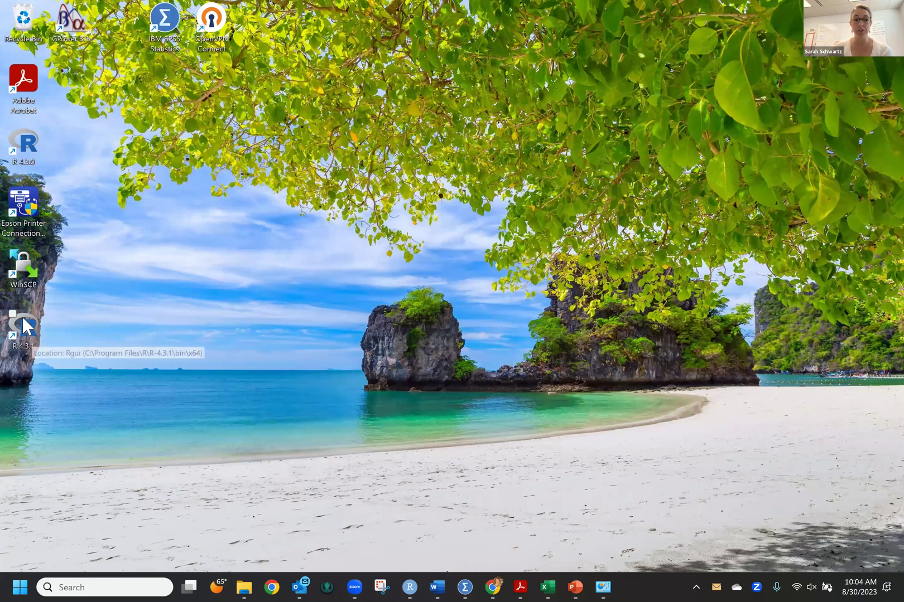
left_click_drag(29, 327, 253, 314)
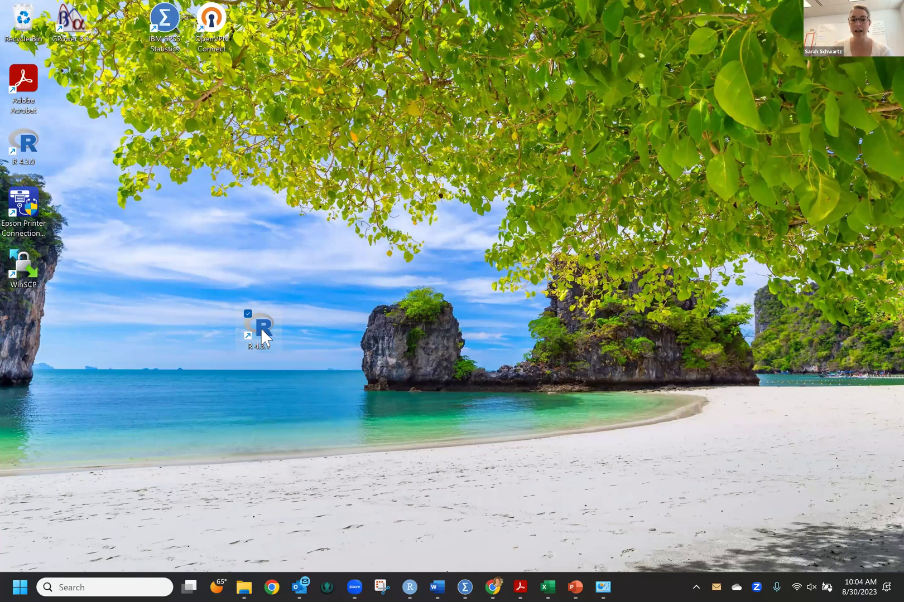
Launch R 4.3.1 from its desktop shortcut and evaluate 1+2 in the R Console
double_click(262, 342)
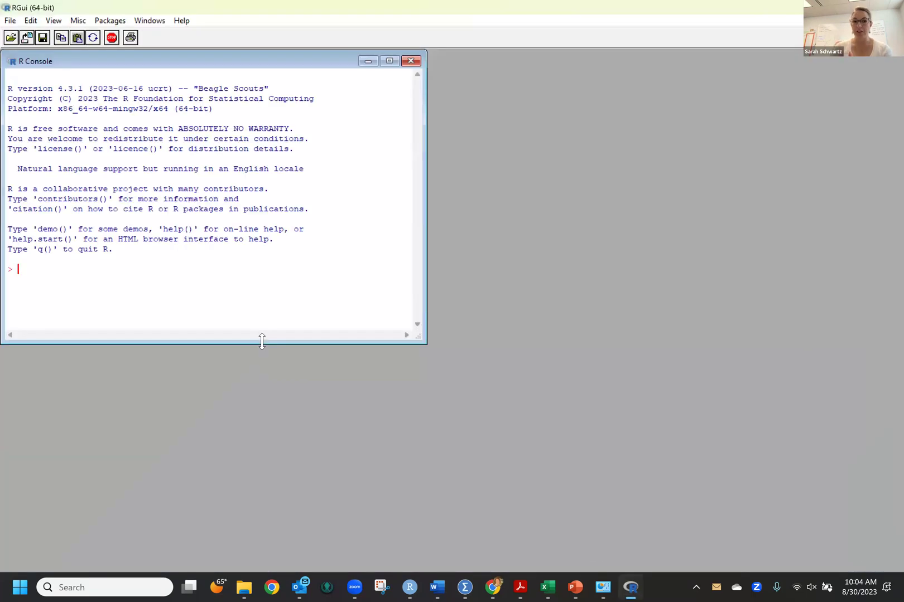
type("1+2")
key("Return")
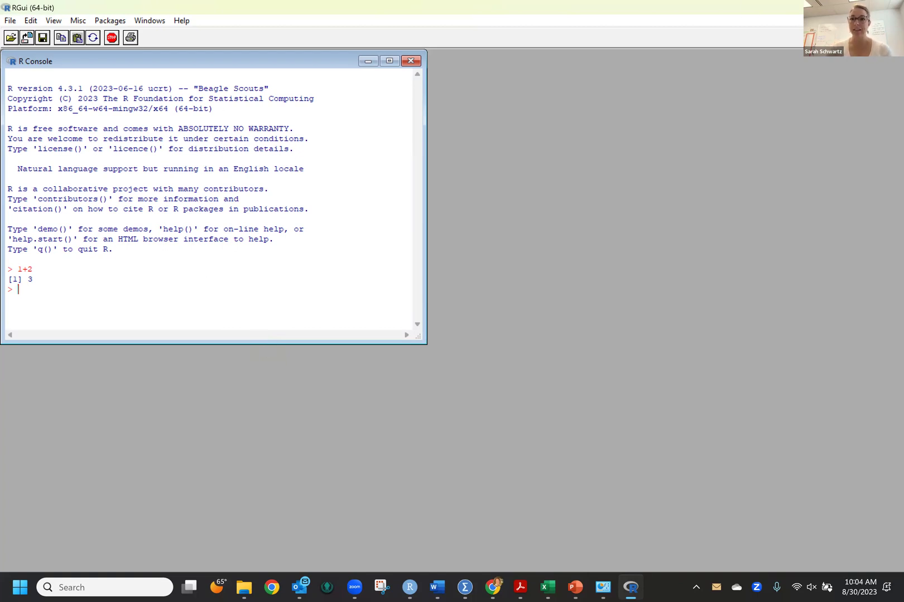
Quit R with q() without saving the workspace image, and move the R 4.3.1 desktop shortcut below WinSCP
type("q()")
key("Return")
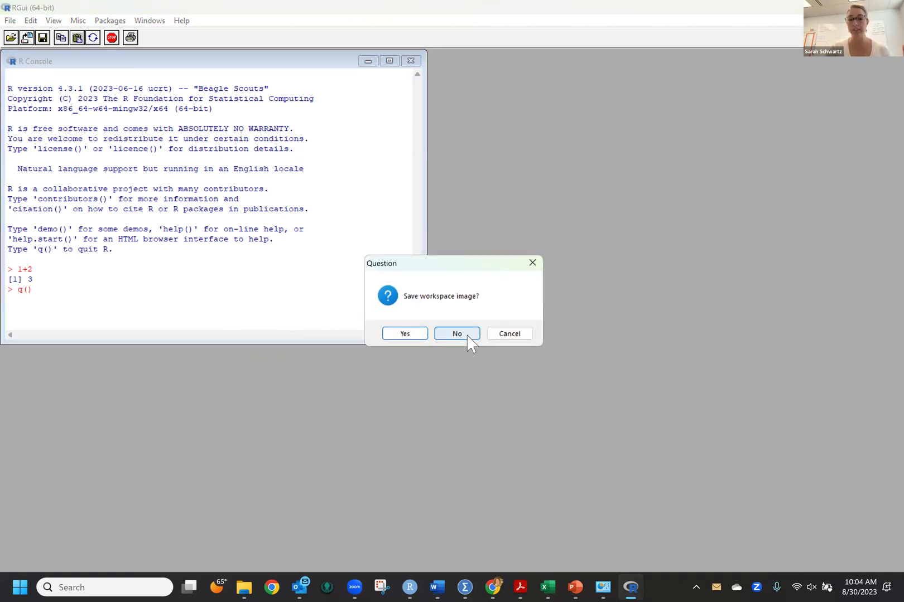
left_click(467, 336)
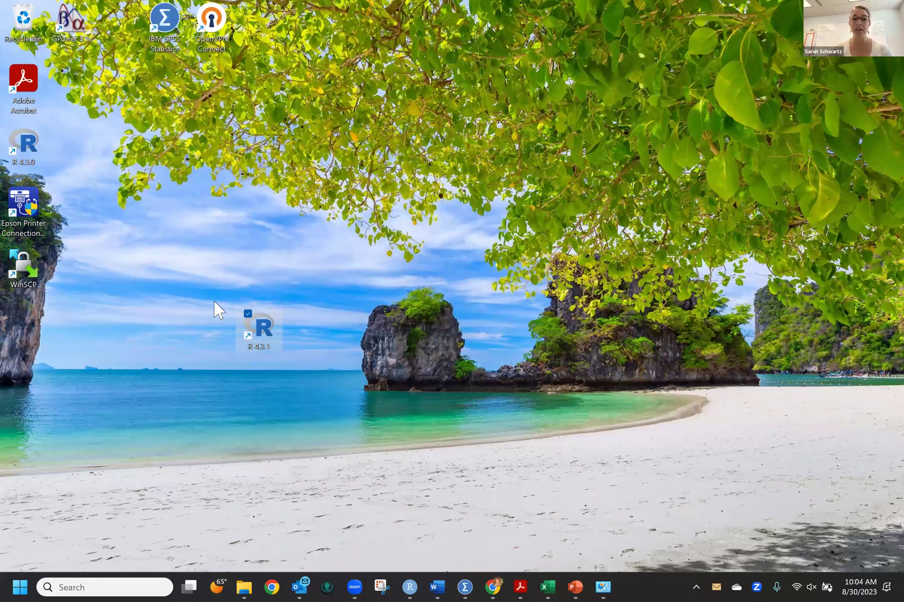
left_click_drag(256, 330, 29, 324)
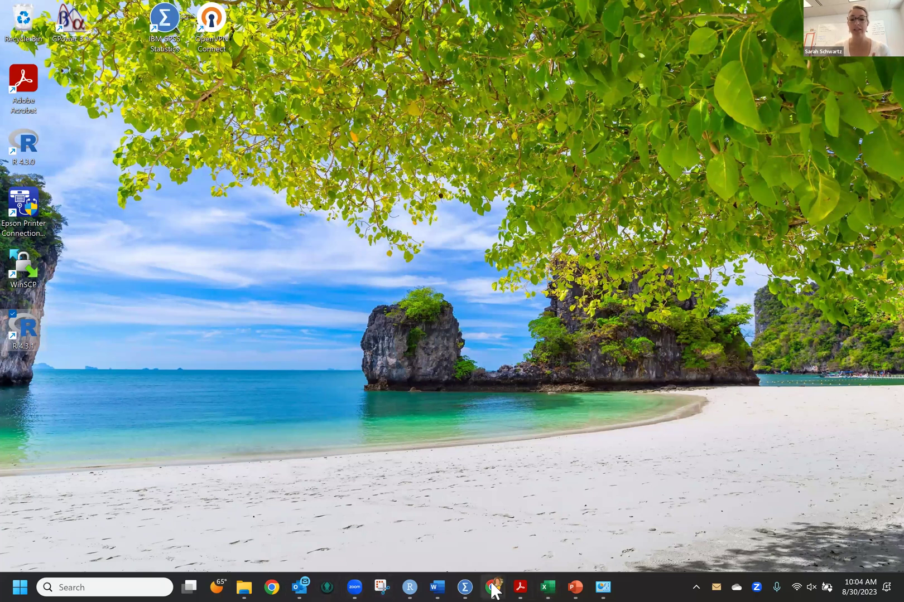
Switch to Chrome and return from the CRAN page to the Install Software chapter of the Encyclopedia
mouse_move(493, 590)
left_click(461, 541)
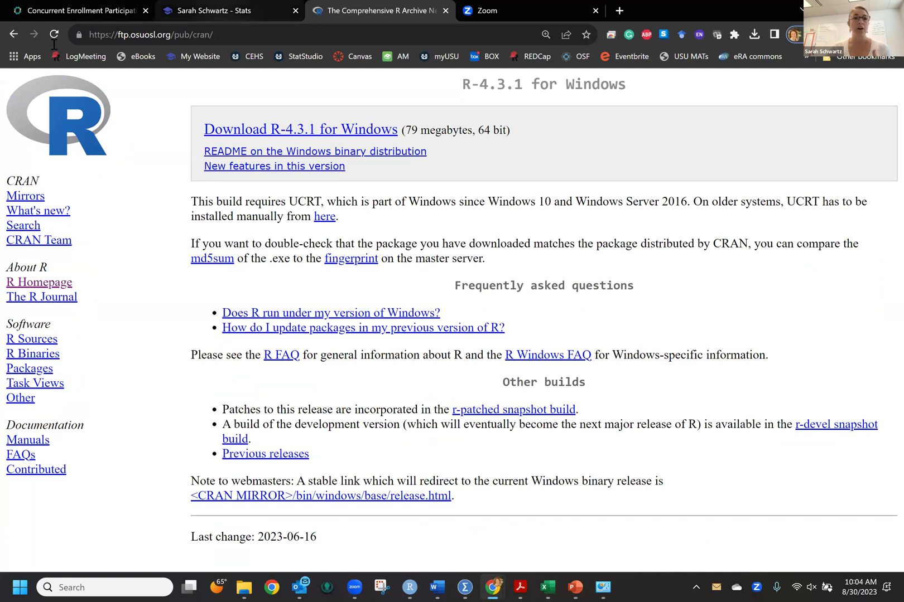
left_click(10, 33)
left_click(10, 33)
left_click(10, 33)
left_click(10, 33)
left_click(10, 33)
left_click(10, 33)
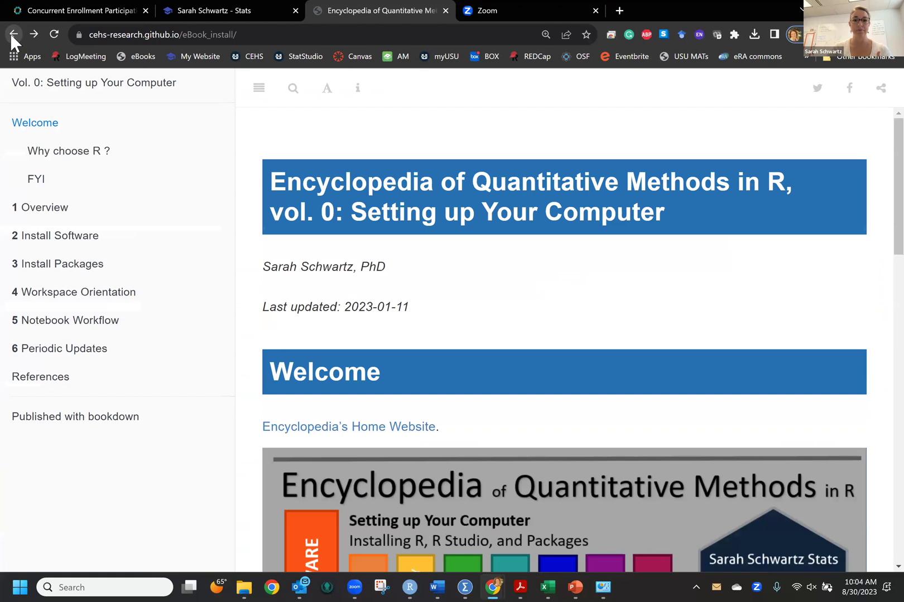
left_click(34, 34)
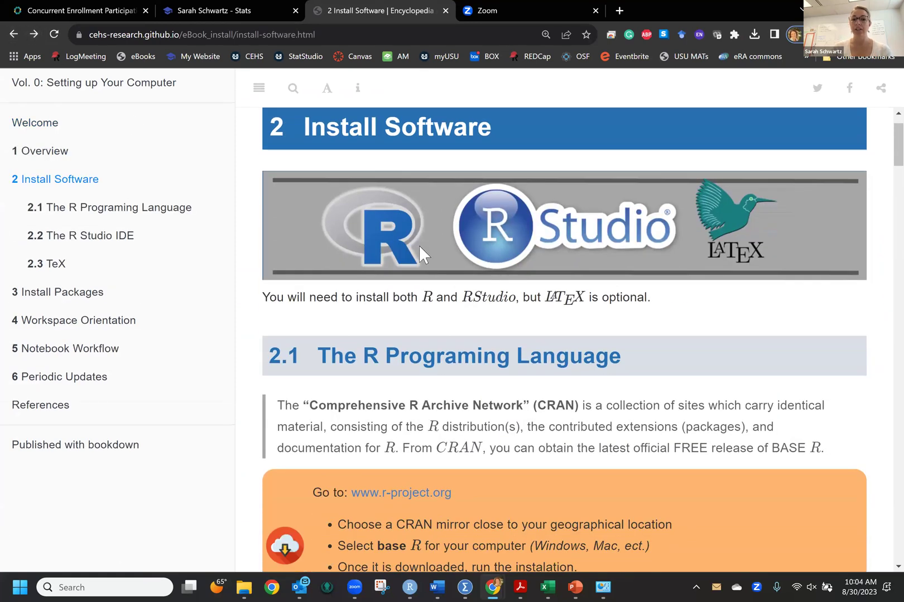
scroll(416, 257, "down", 3)
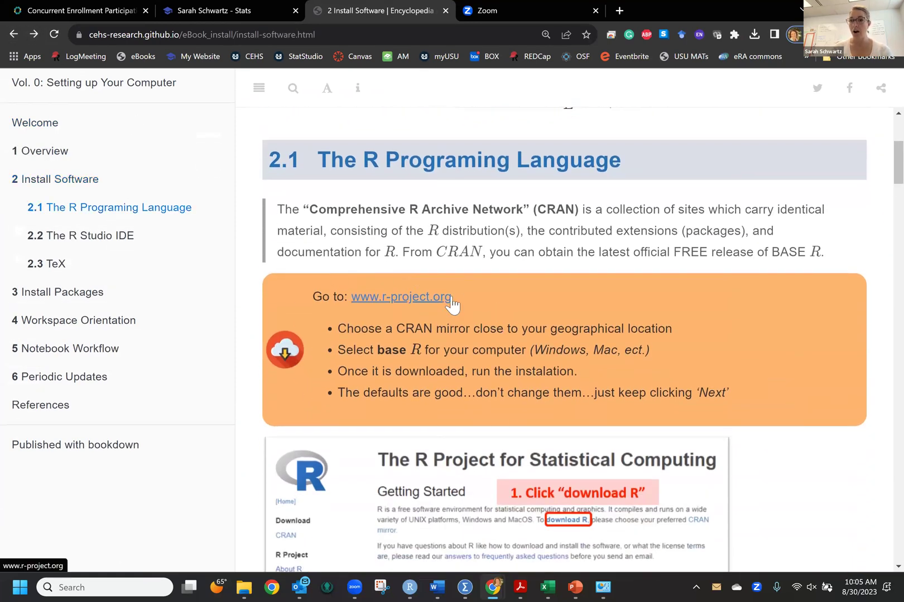
scroll(460, 313, "down", 3)
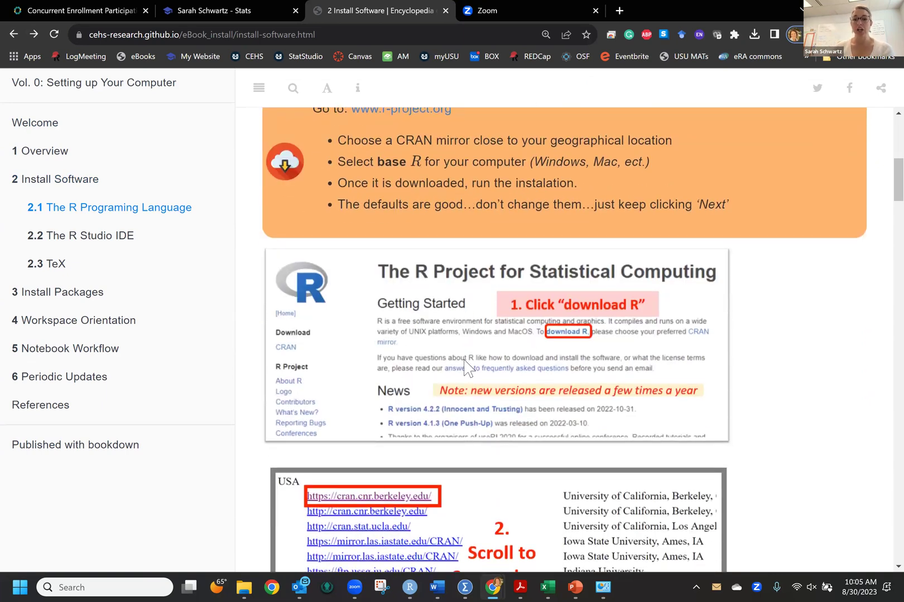
scroll(480, 385, "down", 7)
scroll(484, 388, "down", 15)
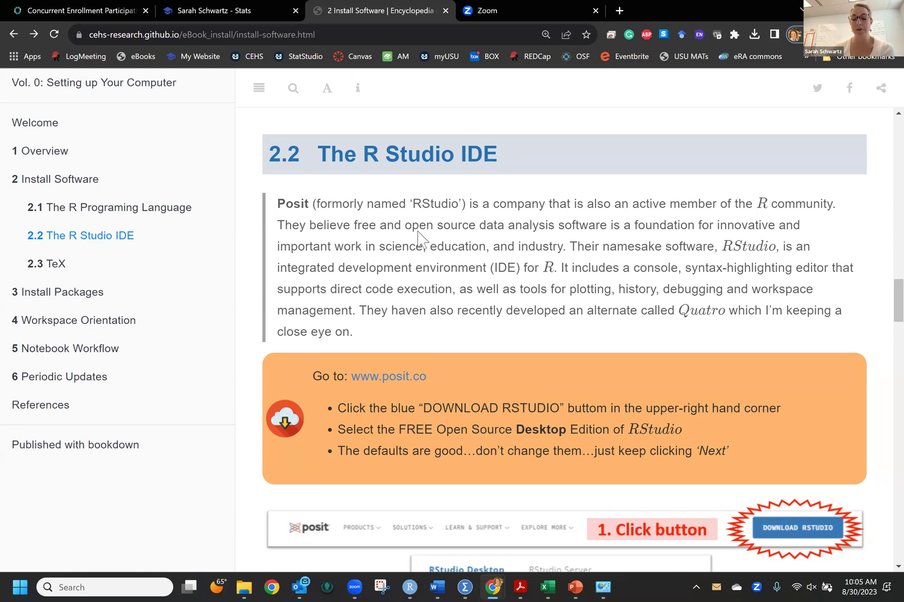
scroll(424, 238, "down", 2)
scroll(428, 318, "up", 2)
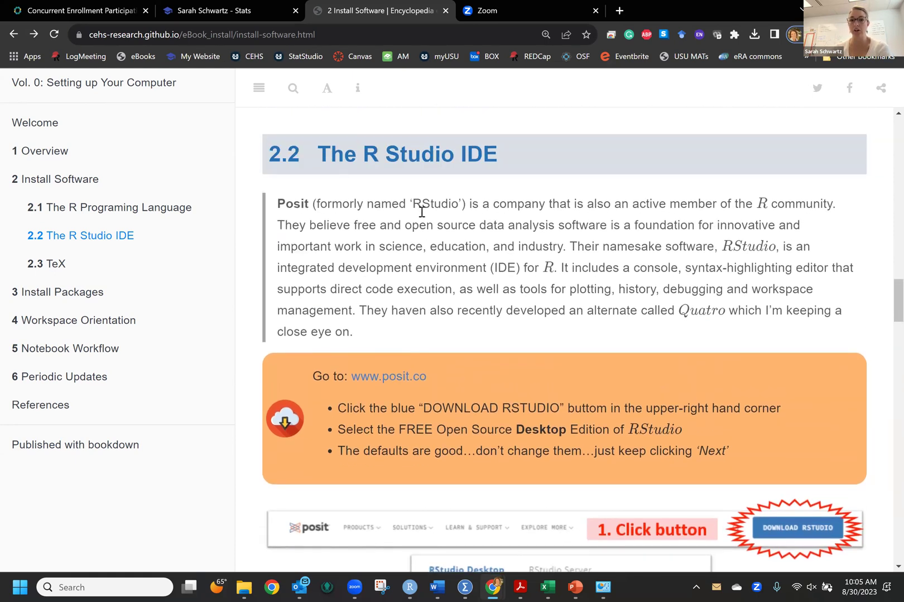
left_click(377, 379)
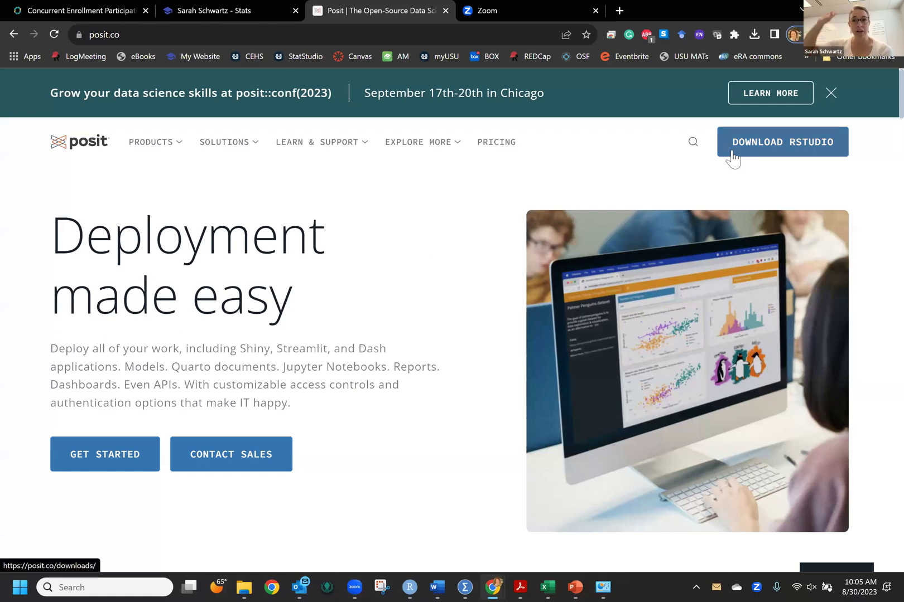
Go to the RStudio Desktop download page on the Posit site and download RStudio Desktop for Windows
left_click(776, 146)
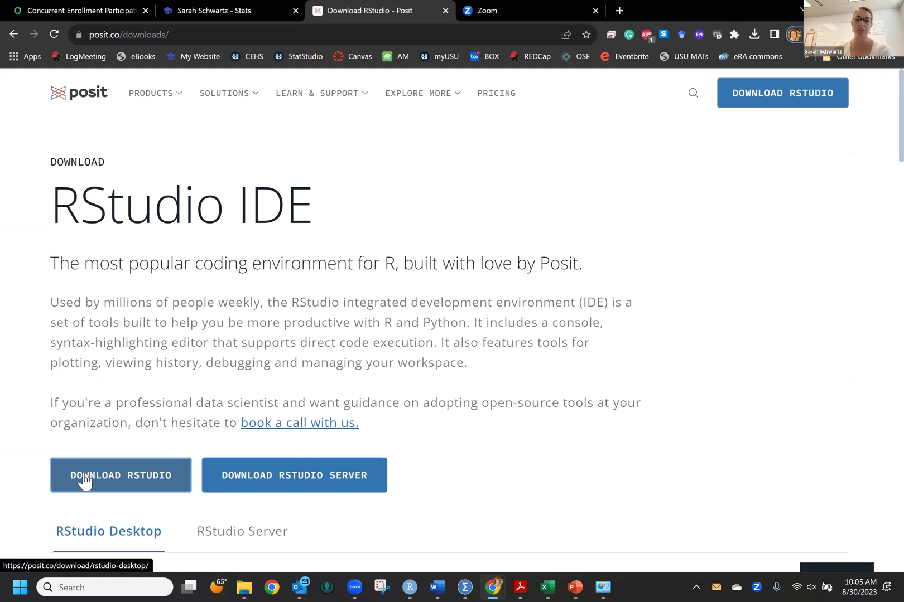
left_click(84, 479)
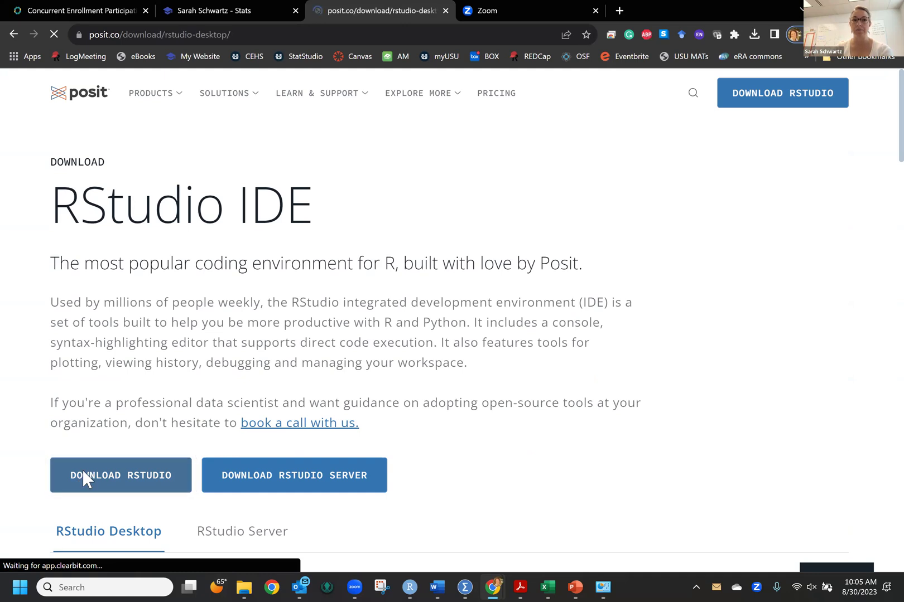
left_click_drag(58, 256, 416, 254)
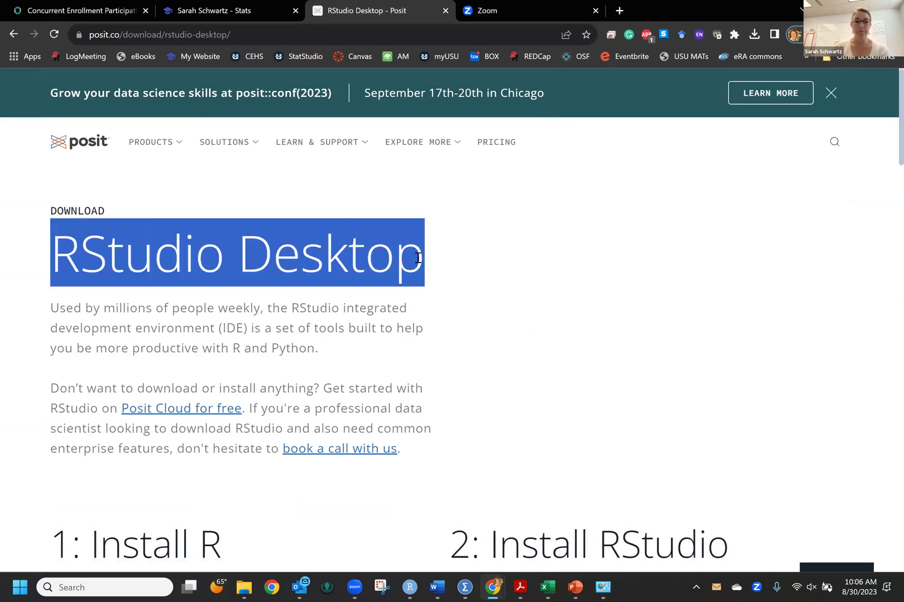
scroll(418, 258, "down", 2)
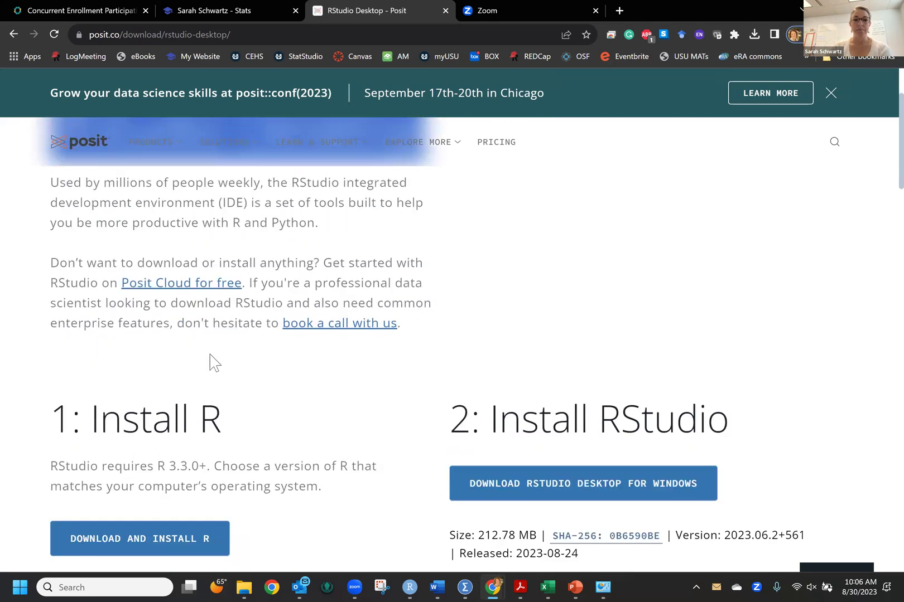
scroll(103, 373, "down", 1)
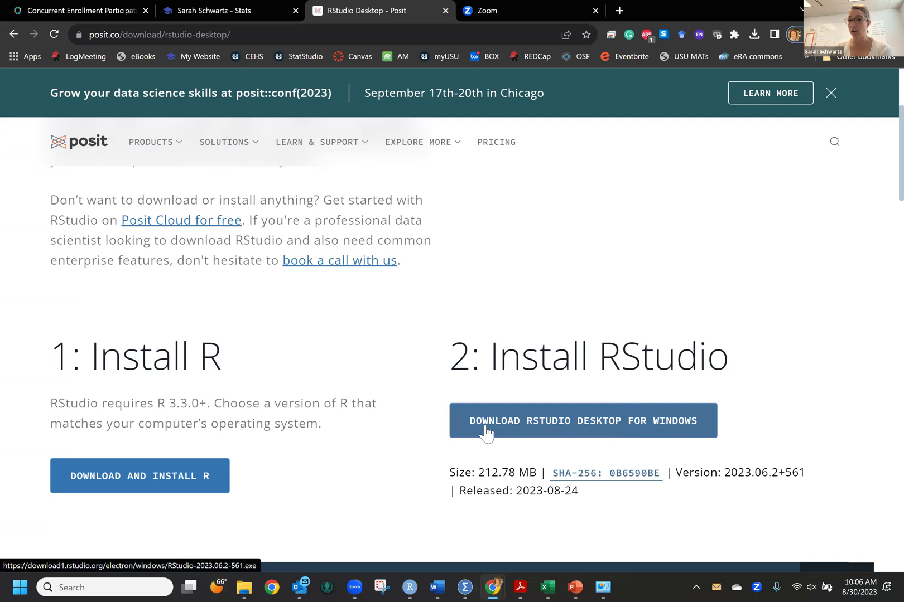
left_click(672, 425)
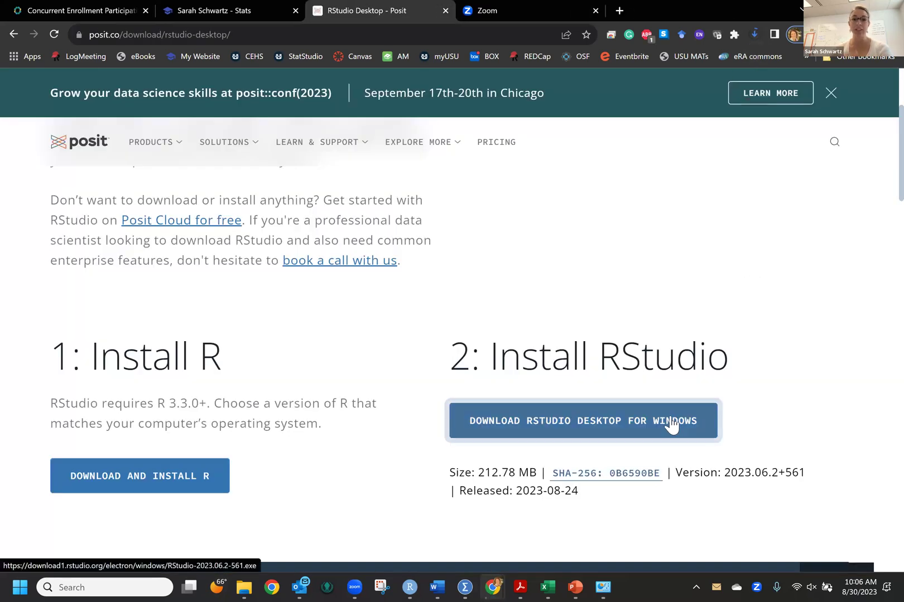
Try to run the downloaded RStudio-2023.06.2-561.exe installer from the browser's recent downloads
left_click(753, 33)
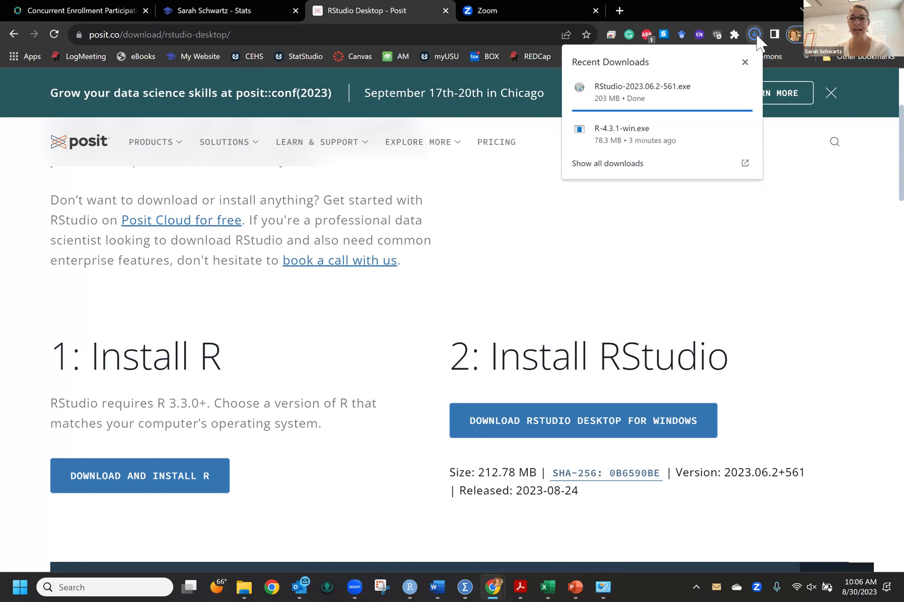
left_click(690, 96)
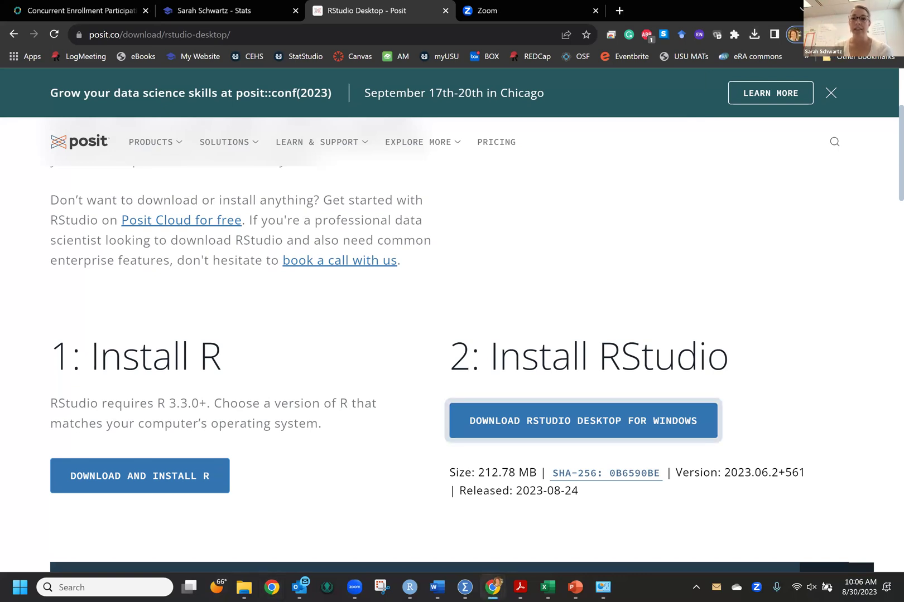
key("super+d")
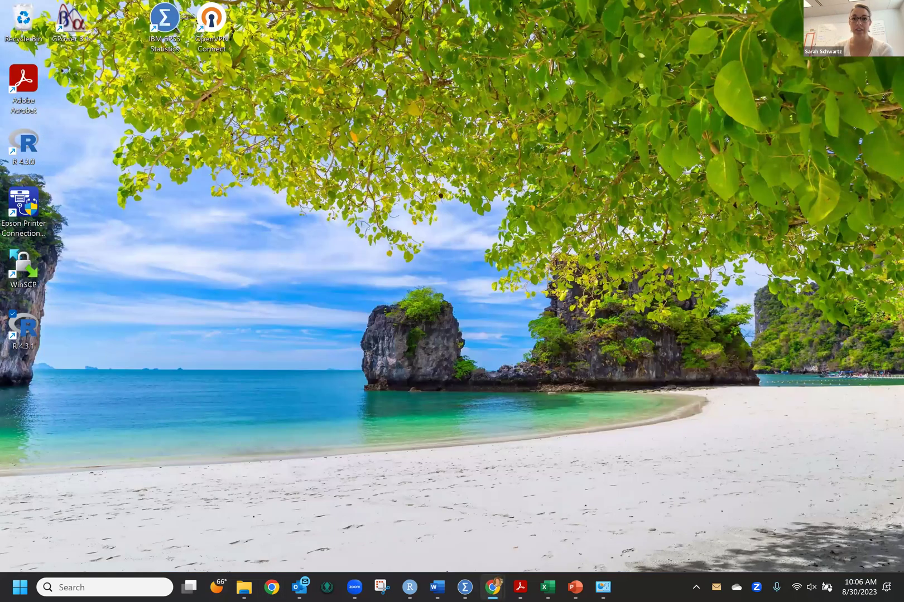
mouse_move(601, 584)
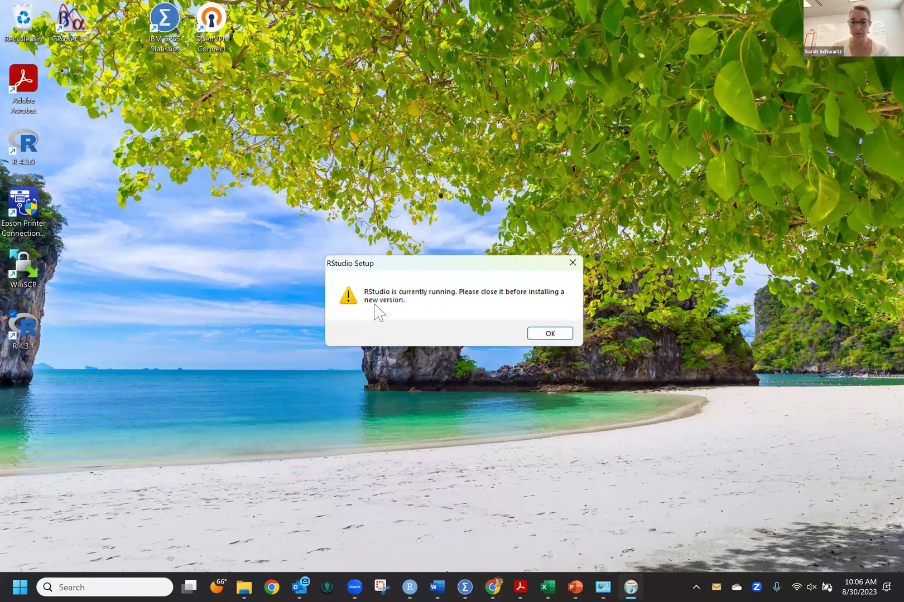
left_click(540, 332)
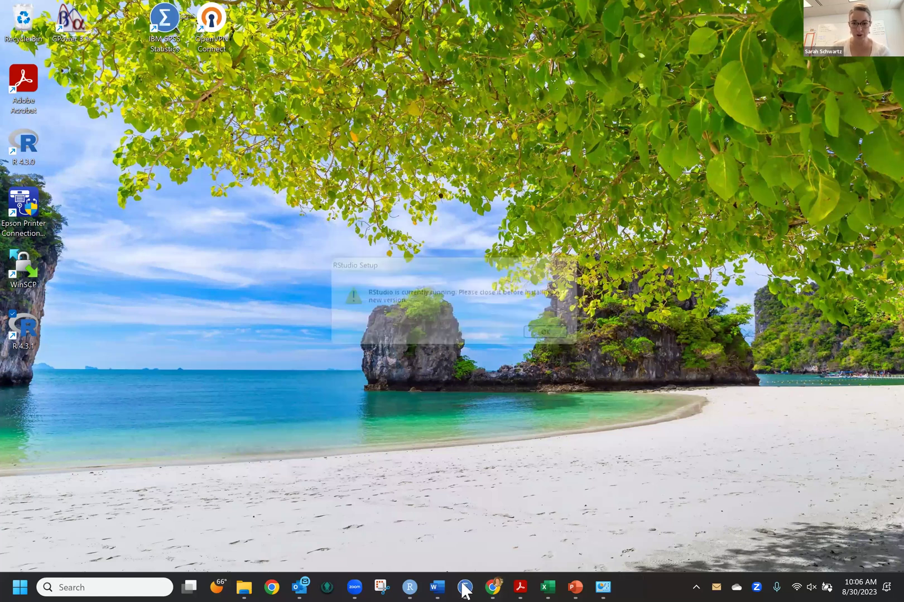
Close the RStudio session that is still running
mouse_move(465, 587)
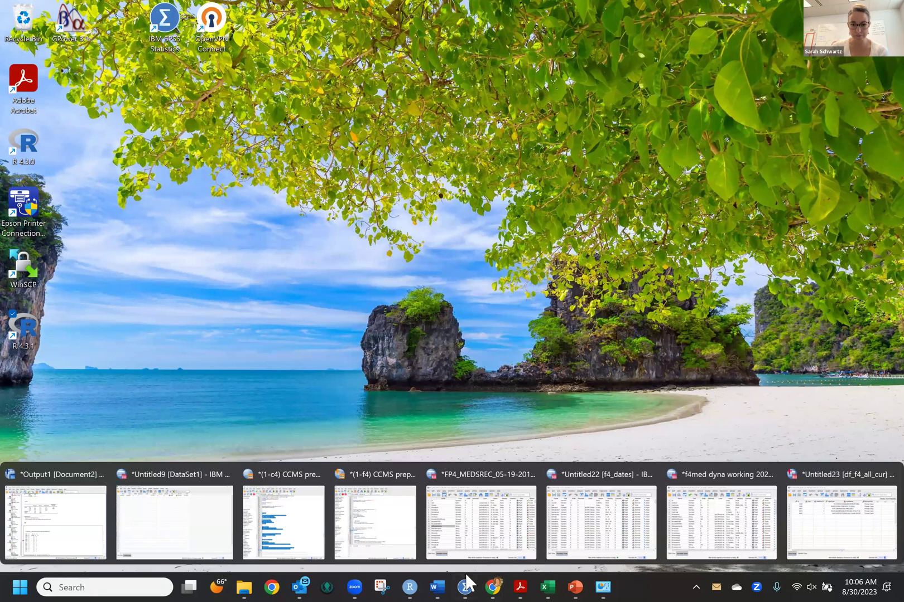
left_click(410, 587)
left_click(409, 587)
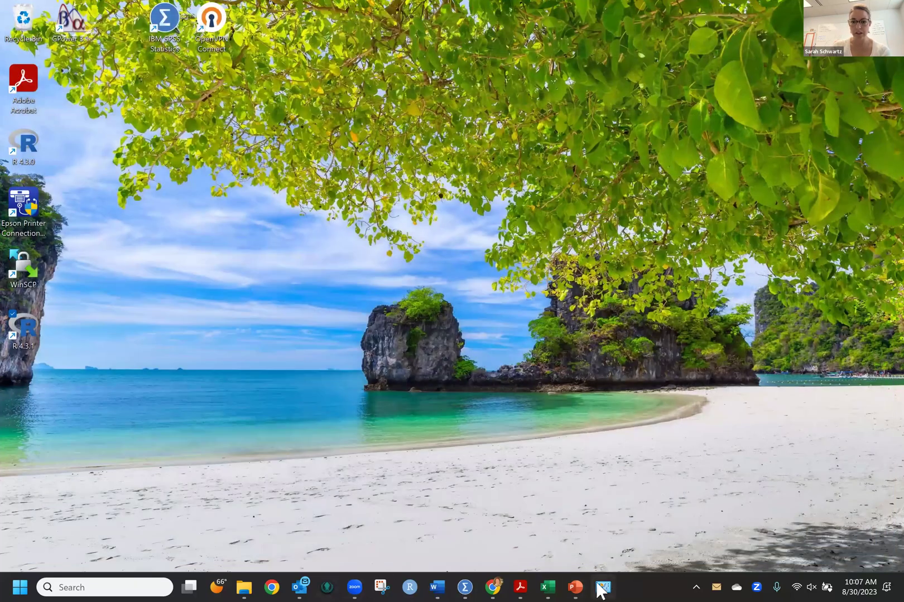
Run RStudio-2023.06.2-561.exe from the Downloads folder in File Explorer and allow it to make changes
left_click(244, 587)
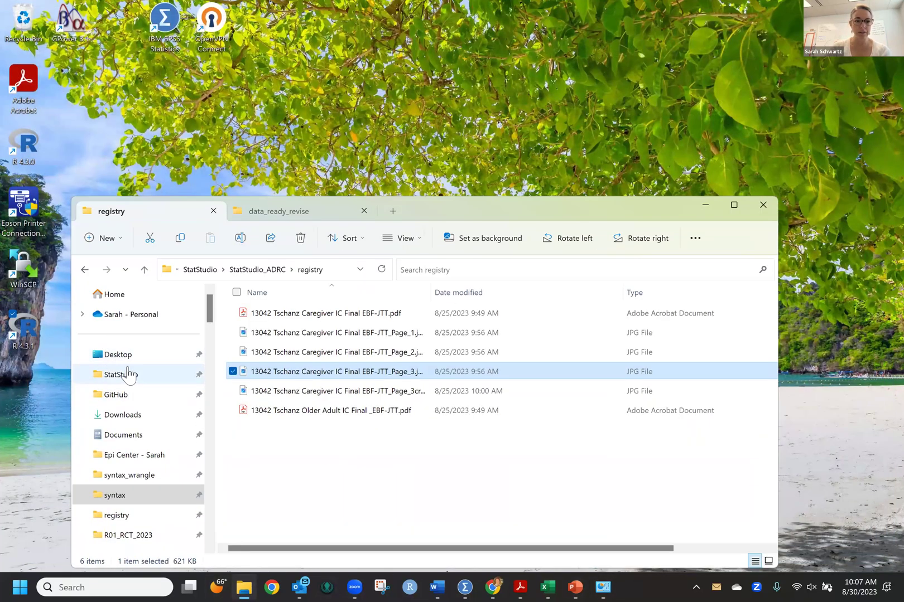
left_click(136, 418)
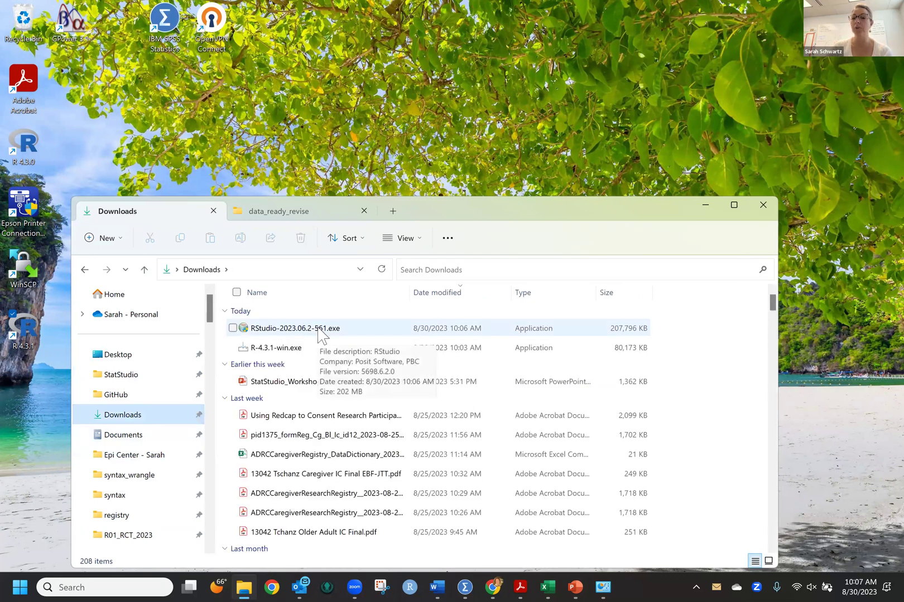
double_click(319, 331)
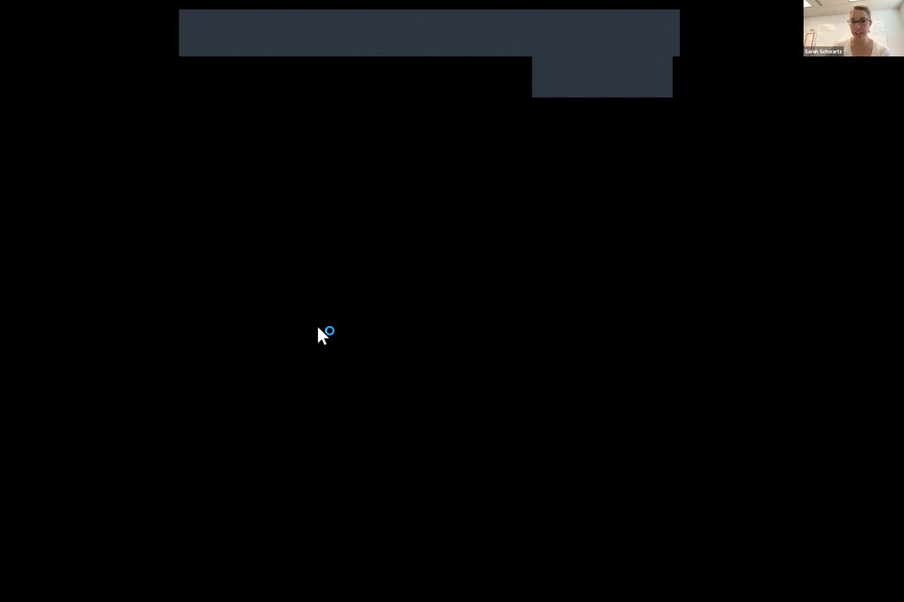
left_click(398, 400)
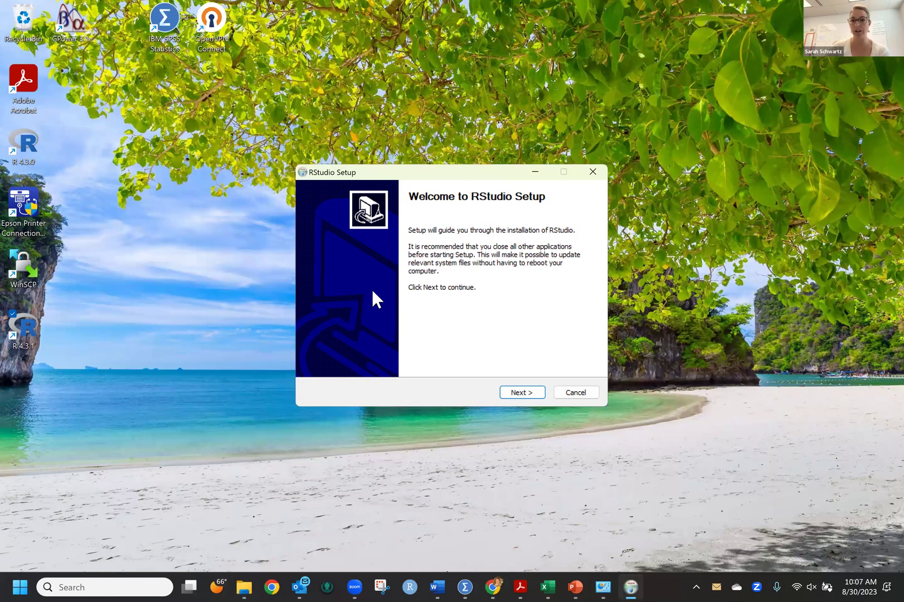
Install RStudio with the default destination and the default RStudio Start Menu folder
left_click(524, 397)
left_click(528, 397)
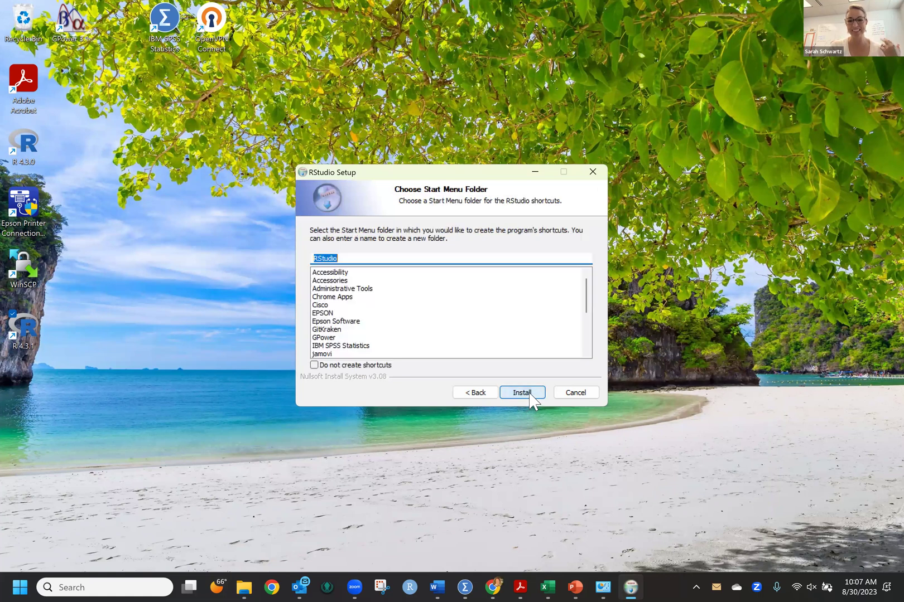
left_click(529, 398)
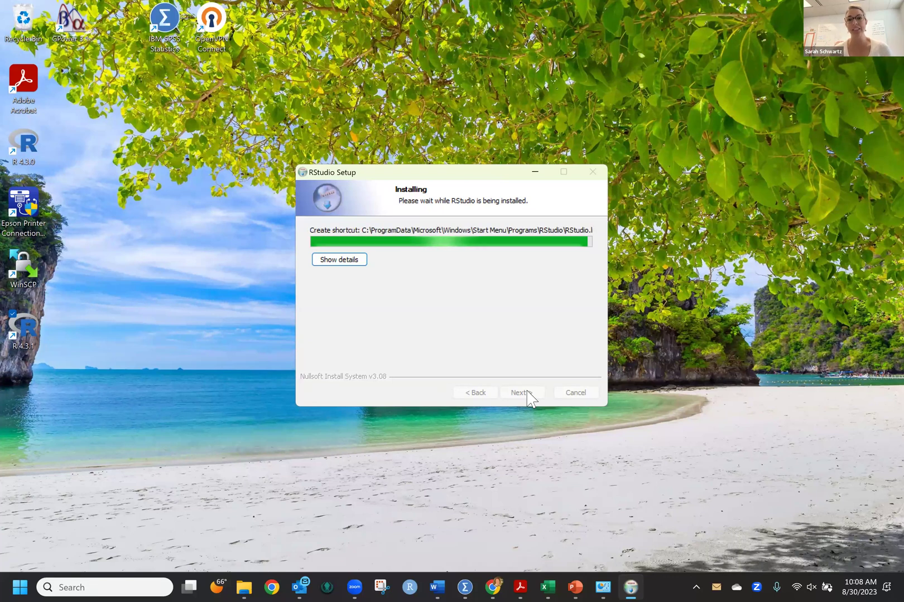
left_click(529, 397)
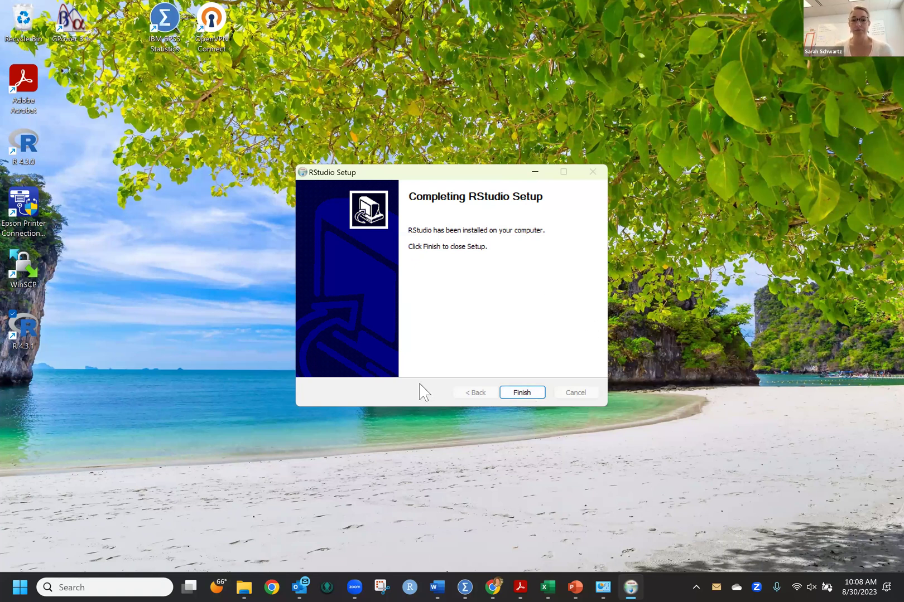
Exit the completed RStudio setup wizard and launch RStudio
left_click(525, 392)
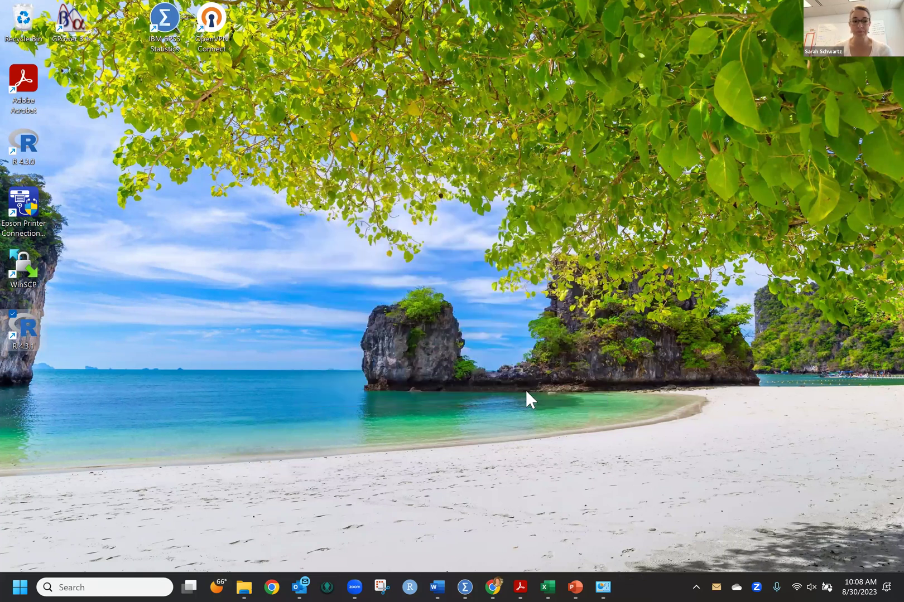
left_click(413, 591)
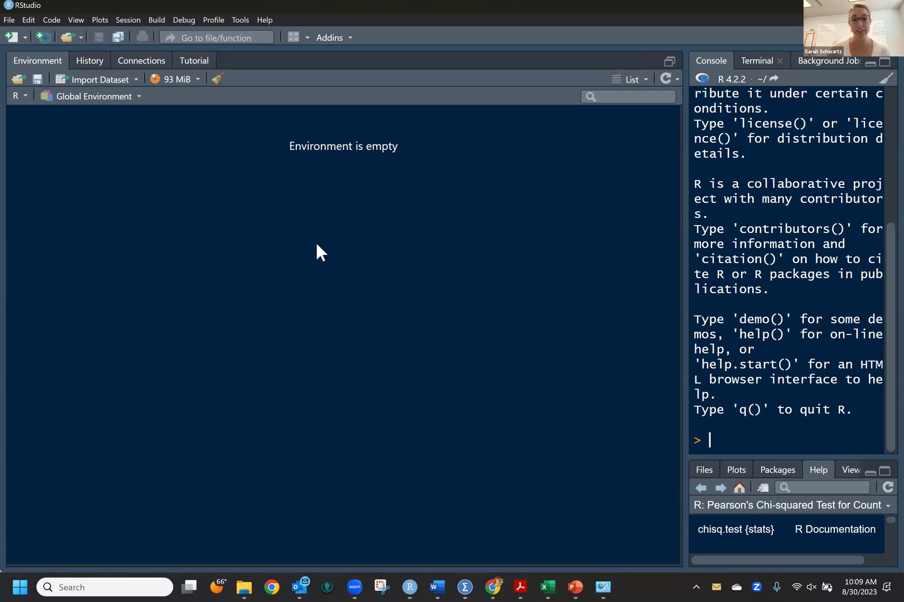
Open the Appearance section of the global options and set the Help panel font size to 12
left_click(241, 19)
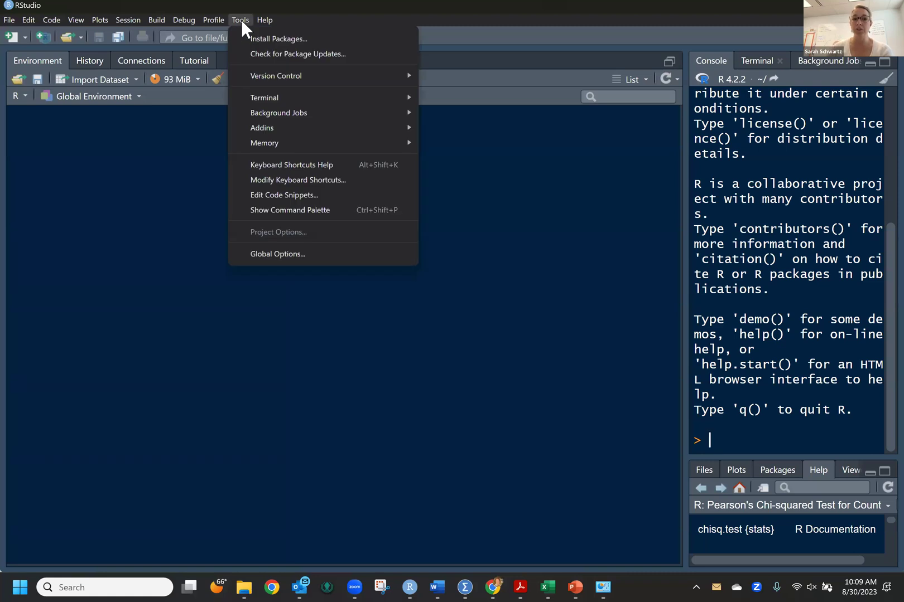
left_click(305, 254)
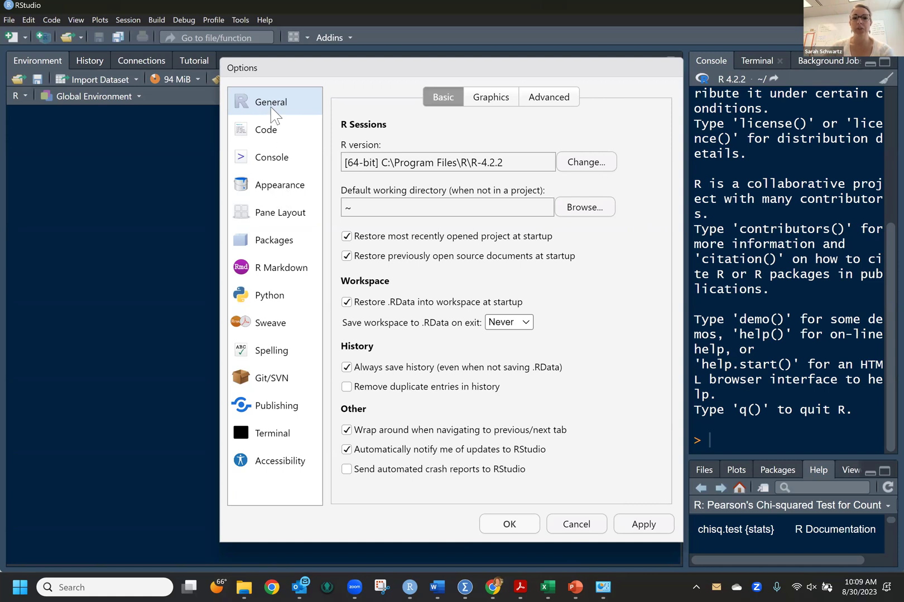
left_click(268, 188)
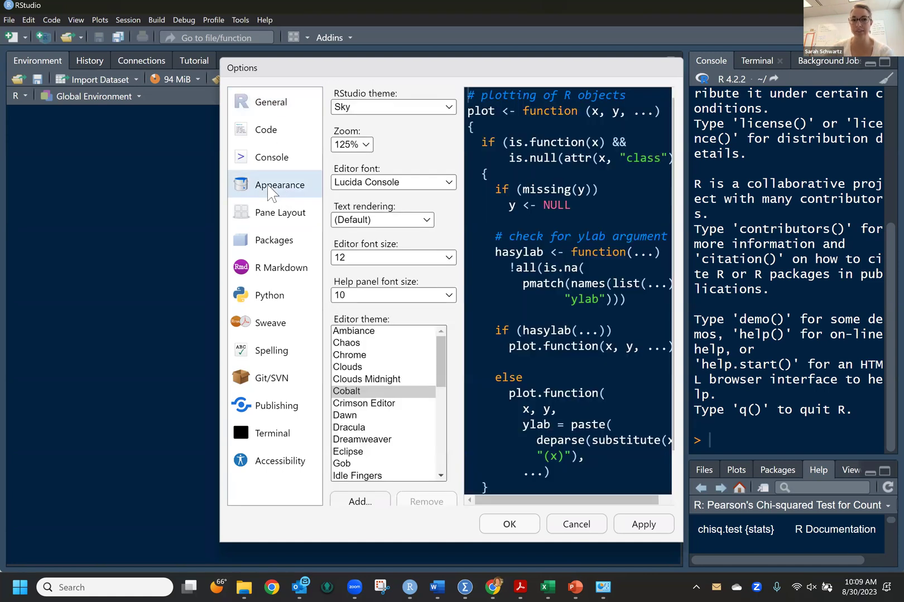
left_click(376, 108)
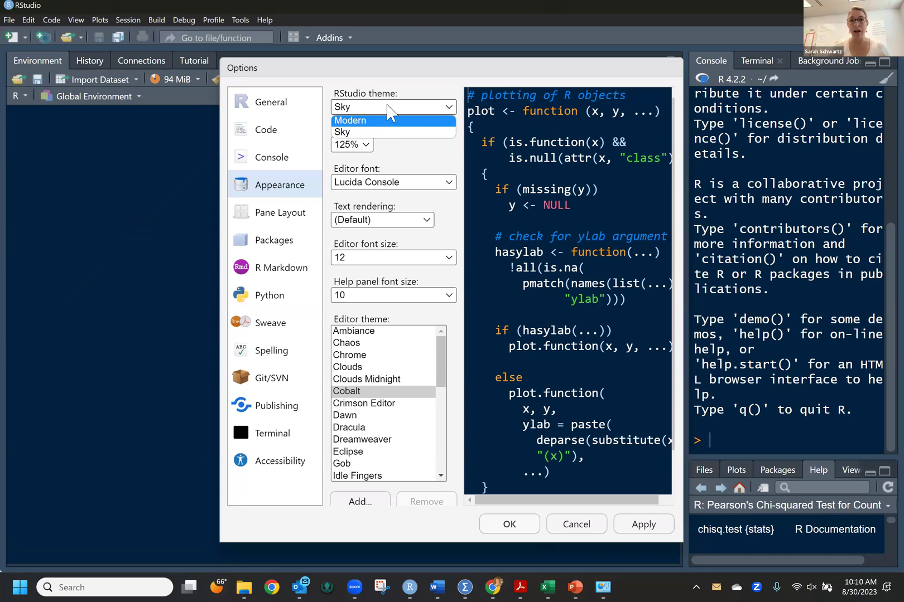
left_click(434, 147)
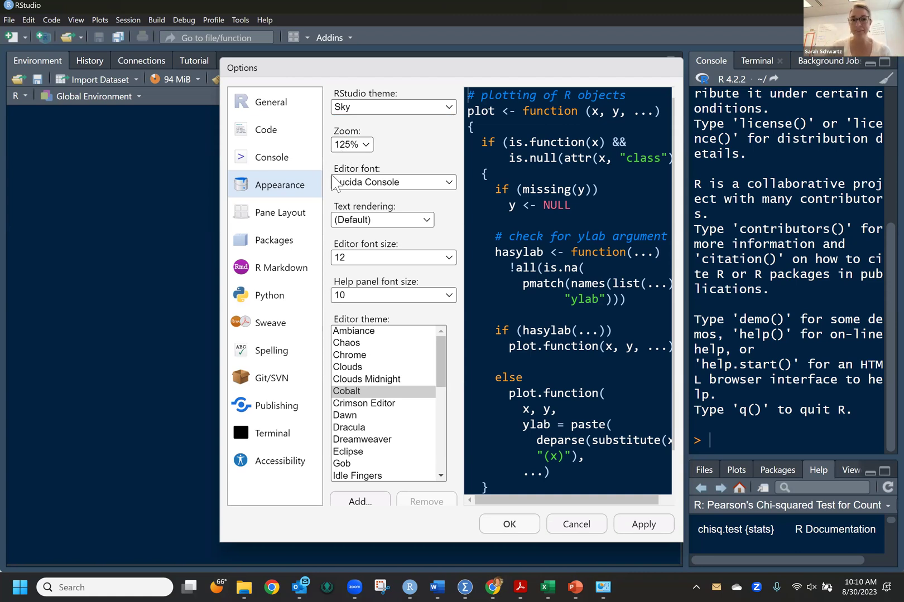
left_click(390, 221)
left_click(391, 231)
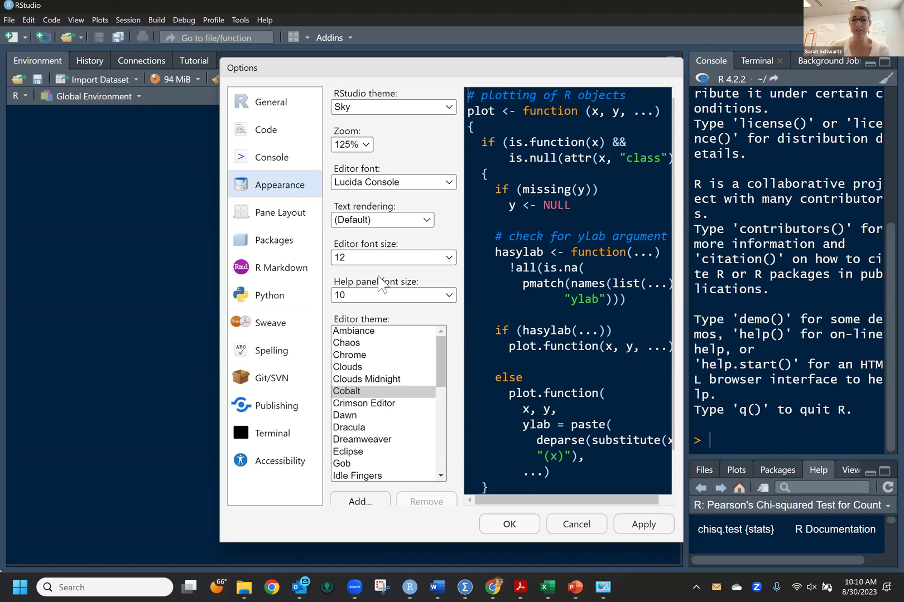
left_click(364, 296)
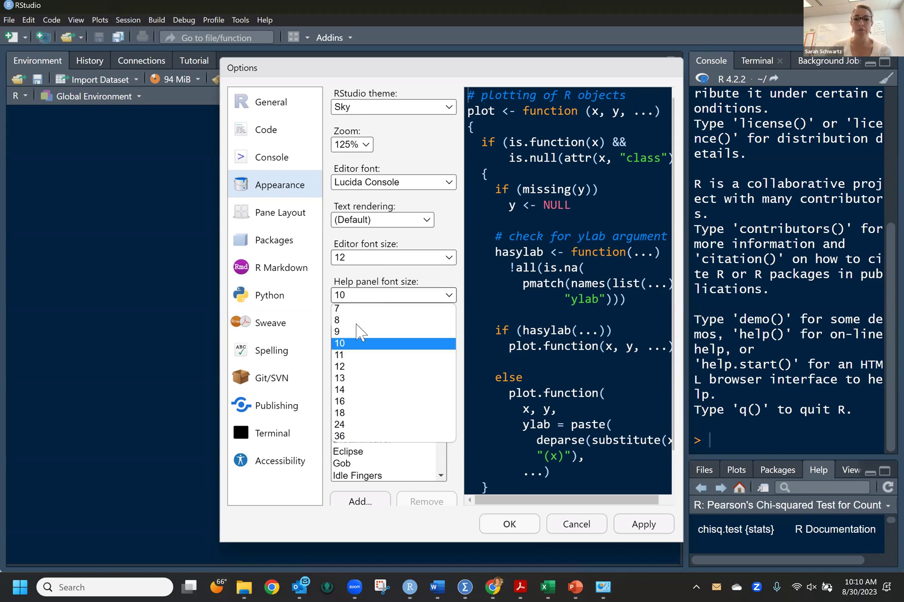
left_click(352, 373)
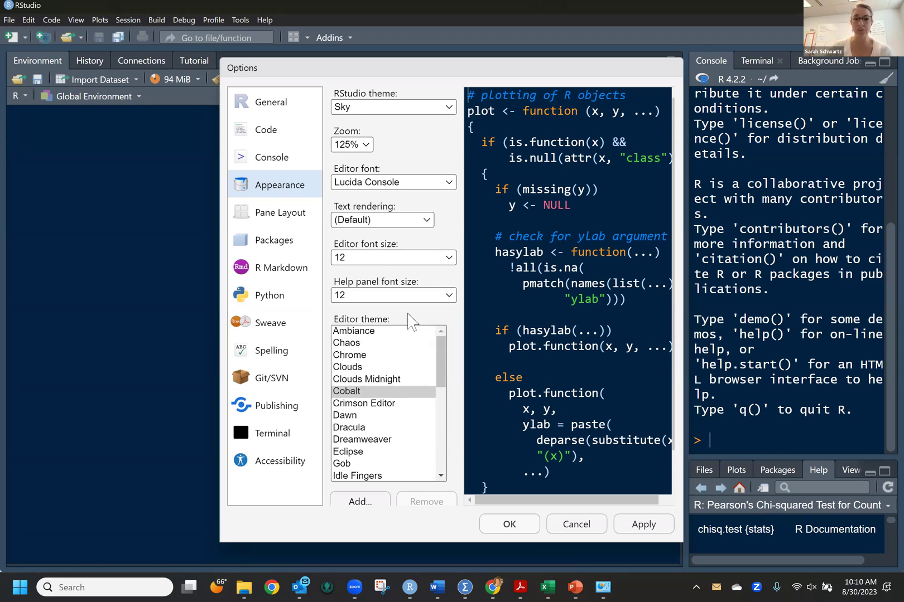
Preview several other editor themes, including Katzenmilch, Gob, iPlastic, Pastel On Dark and Tomorrow Night Blue
left_click(360, 379)
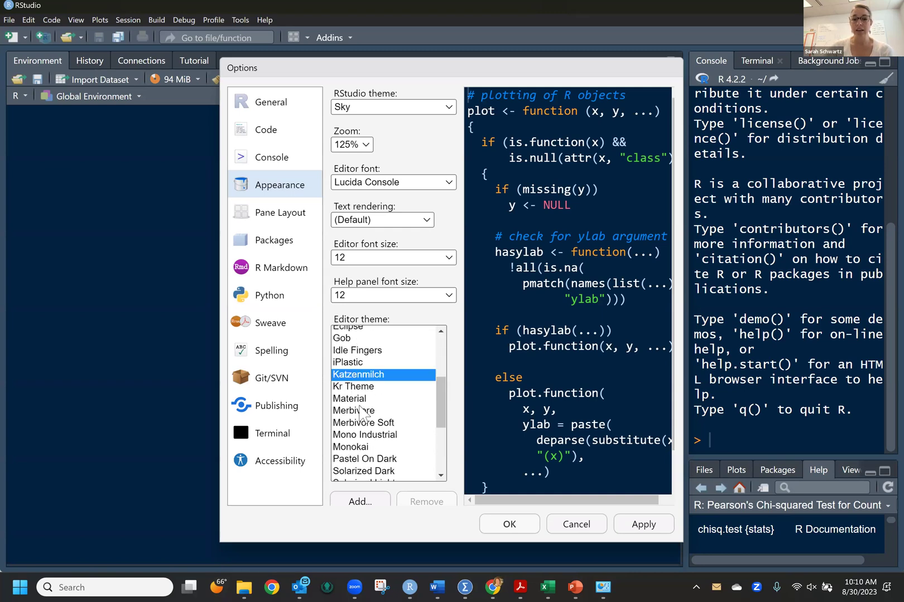
left_click(365, 423)
left_click(347, 341)
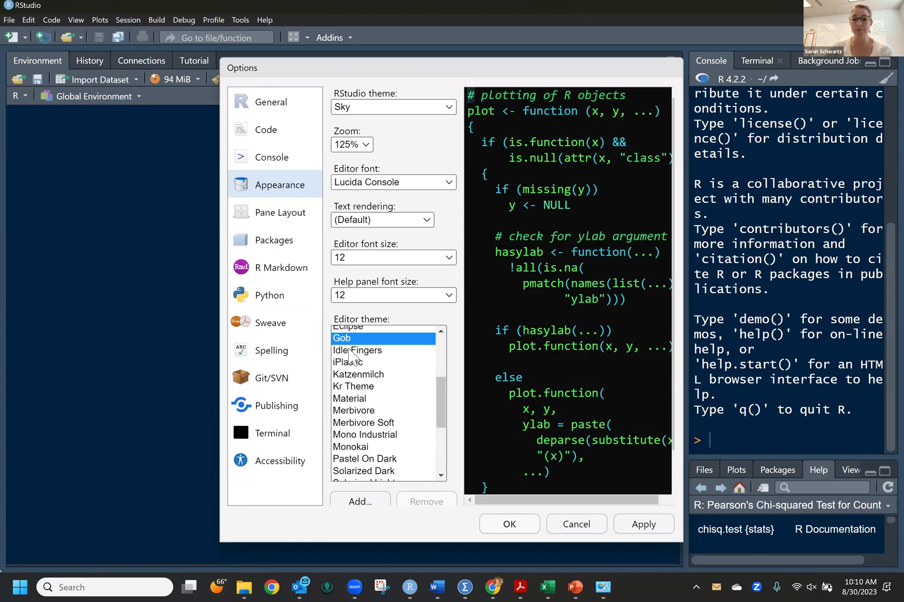
left_click(349, 350)
left_click(356, 388)
left_click(349, 363)
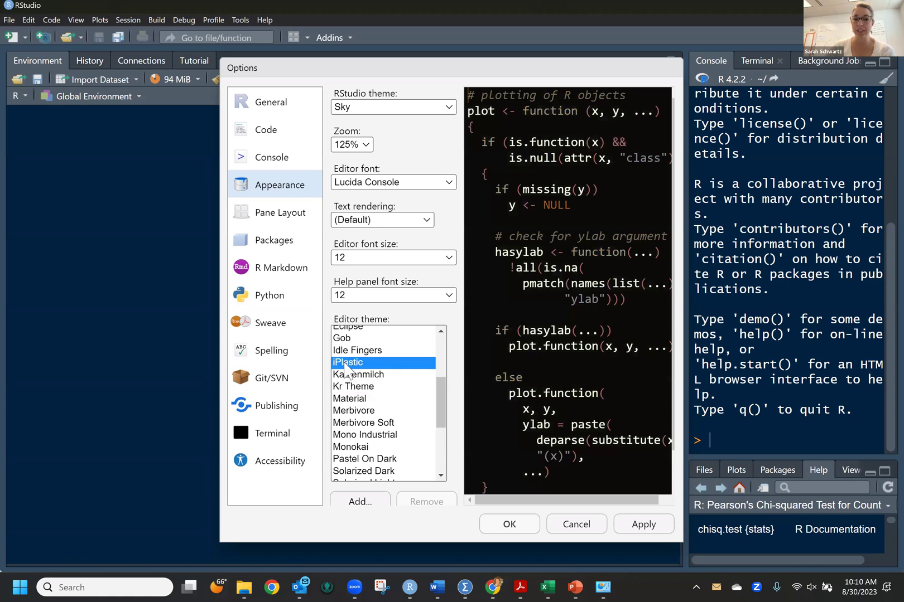
left_click(359, 459)
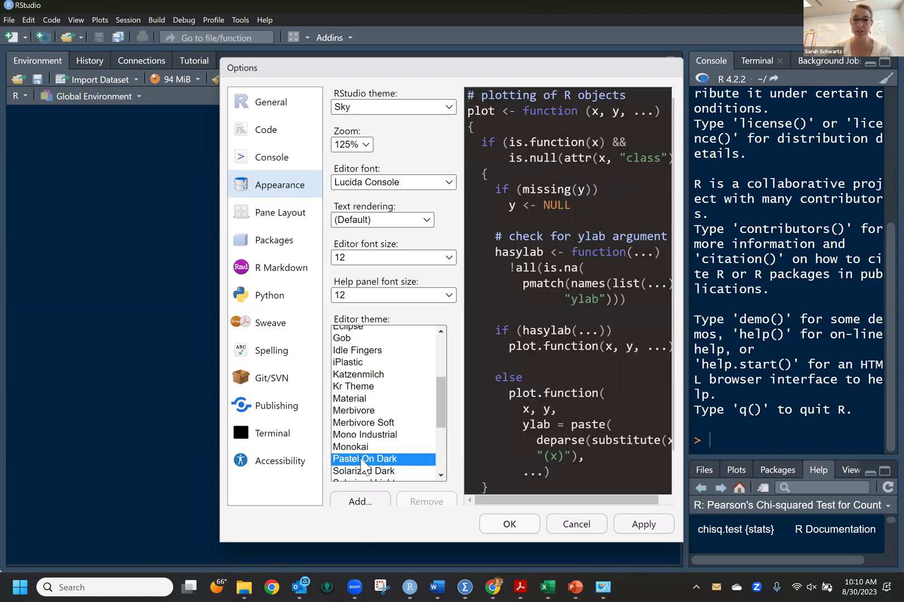
scroll(360, 463, "down", 3)
left_click(363, 426)
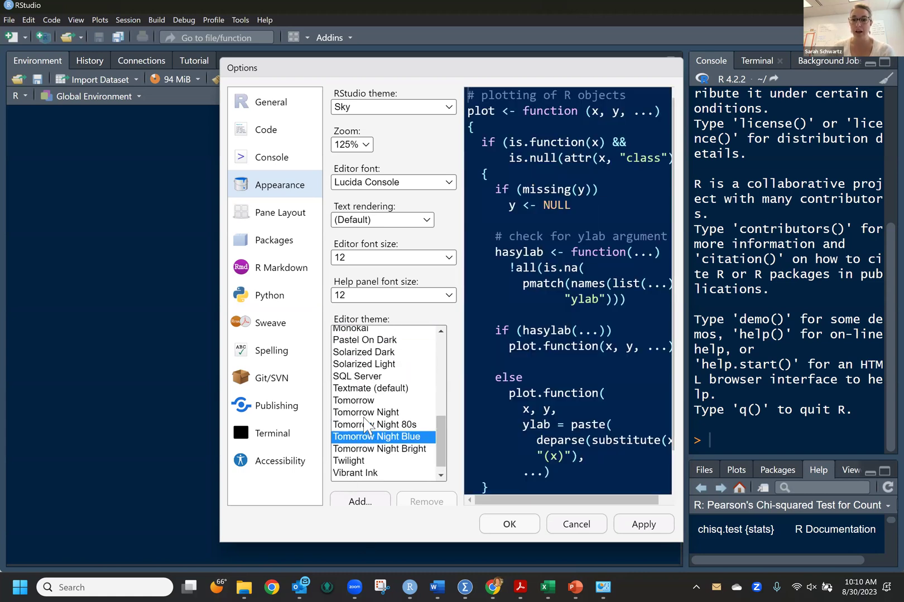
scroll(362, 428, "up", 7)
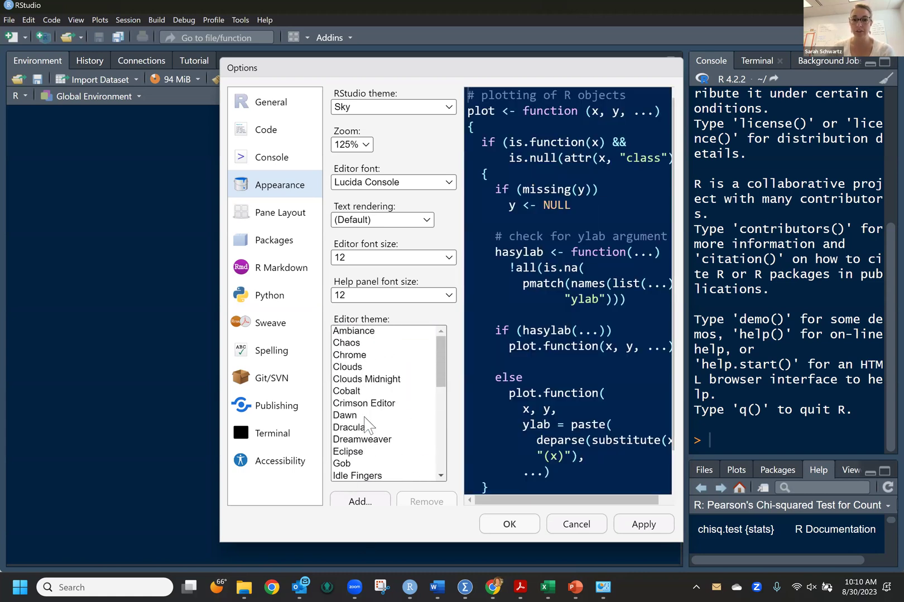
Choose the Cobalt editor theme and confirm the appearance settings
left_click(346, 392)
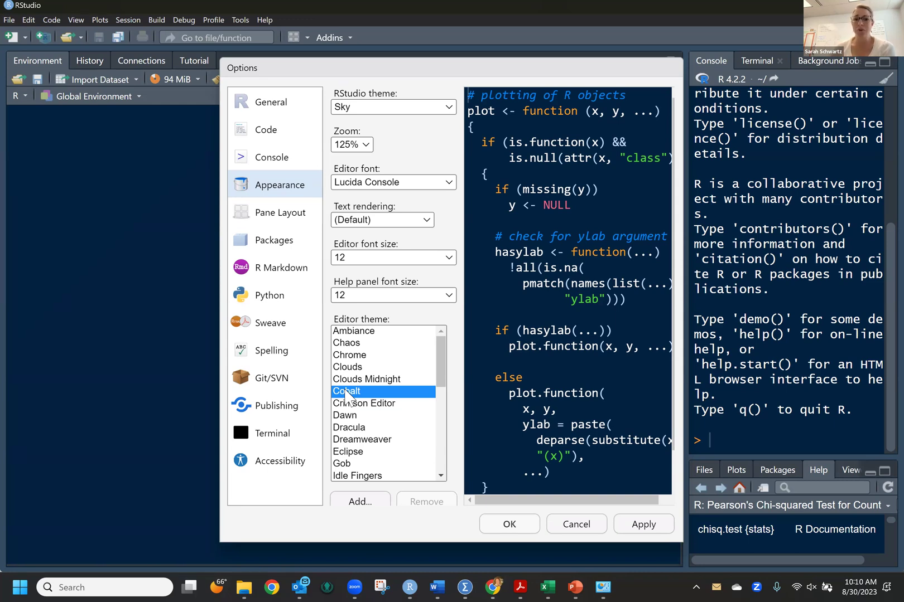
scroll(385, 390, "down", 4)
scroll(384, 374, "up", 4)
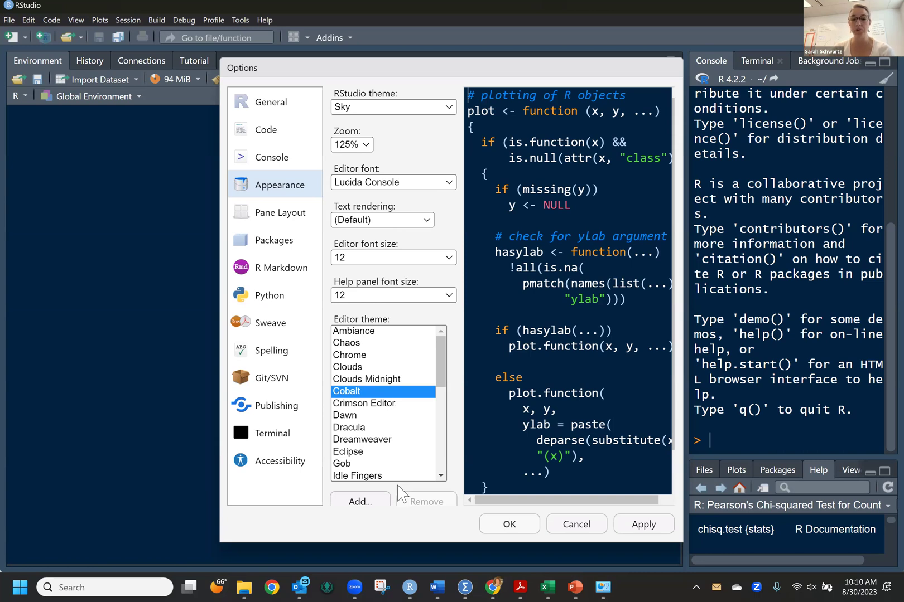
scroll(392, 343, "down", 7)
scroll(390, 345, "up", 7)
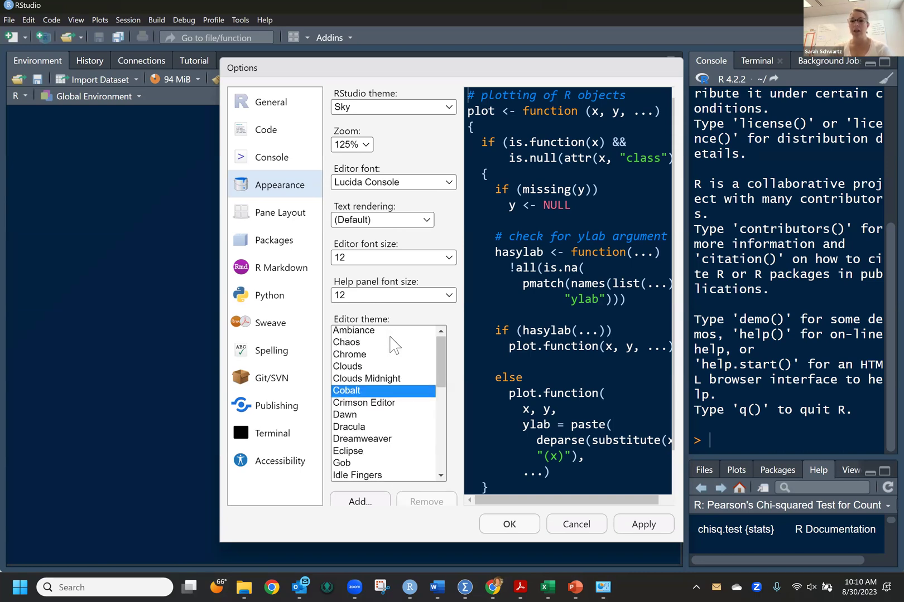
left_click(512, 527)
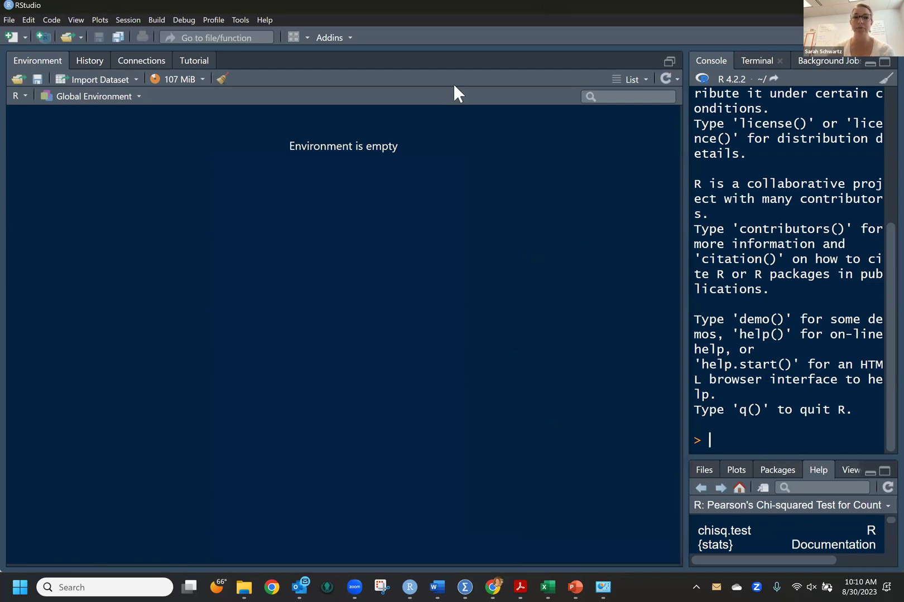
Assign the Console to the lower-left quadrant in the Pane Layout section of the global options
left_click(240, 19)
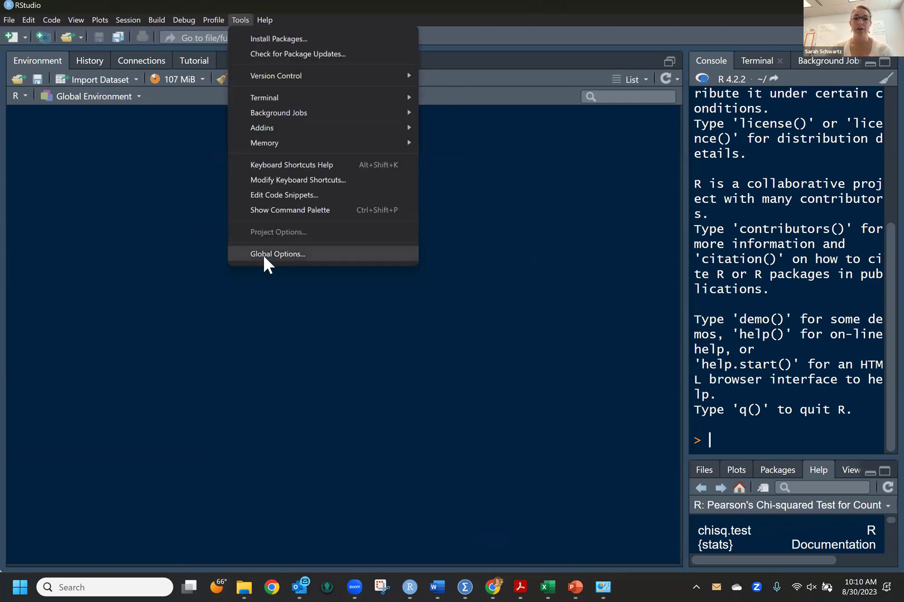
left_click(265, 255)
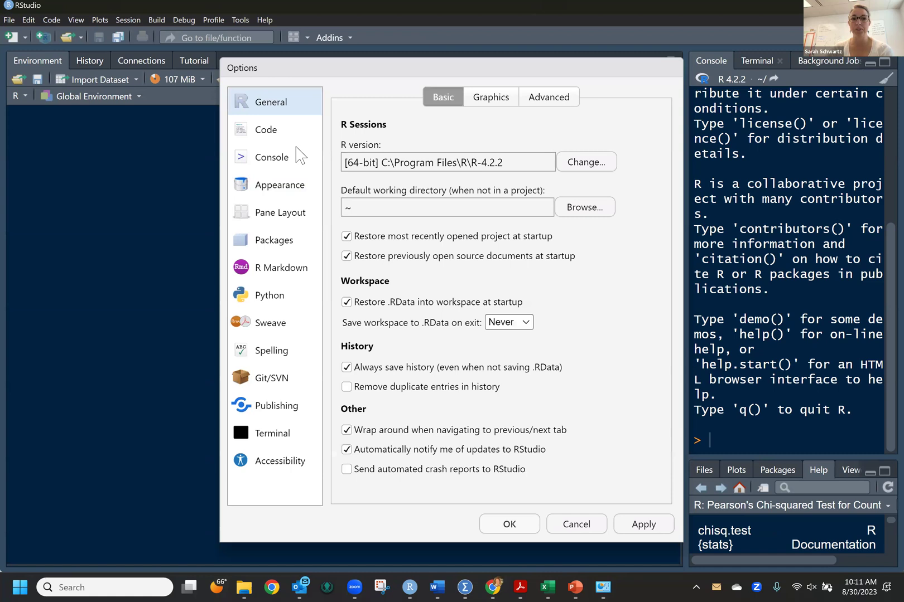
left_click(279, 223)
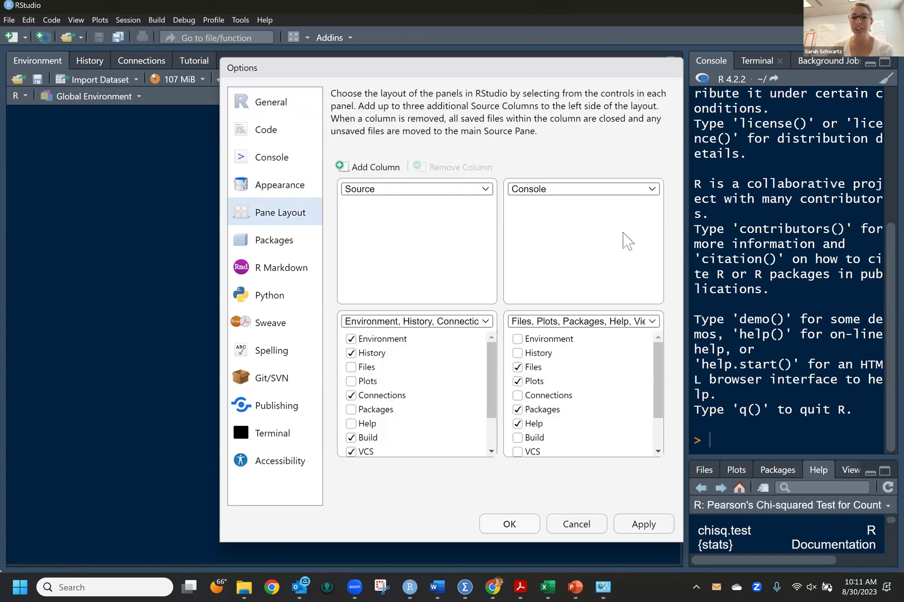
left_click(652, 189)
left_click(488, 324)
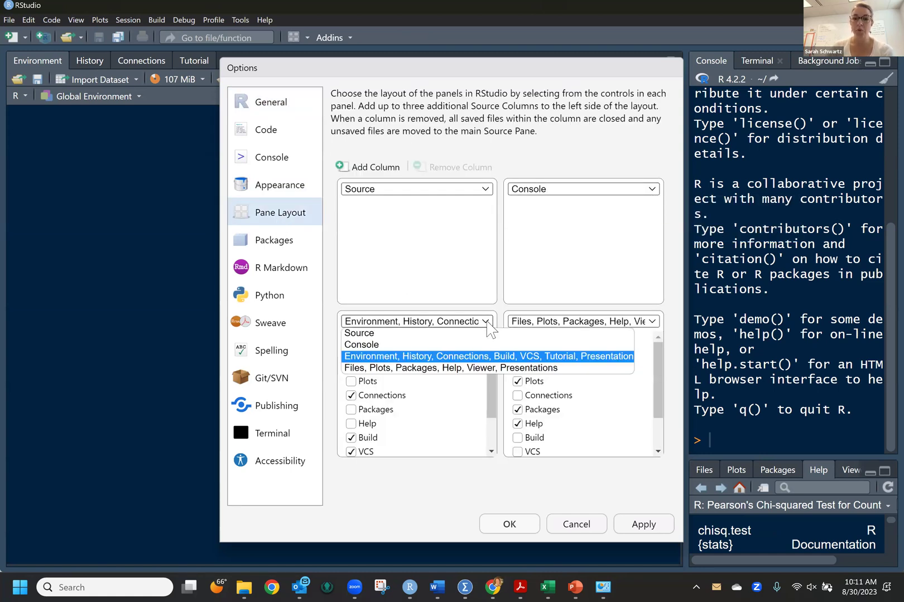
left_click(435, 344)
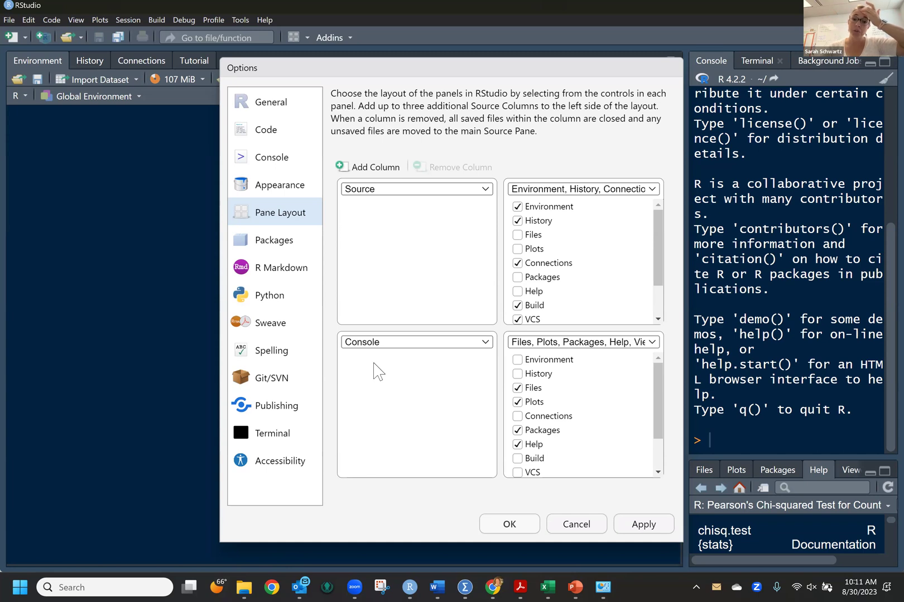
Assign the Console to the upper-right quadrant of the pane layout and confirm the options
left_click(653, 190)
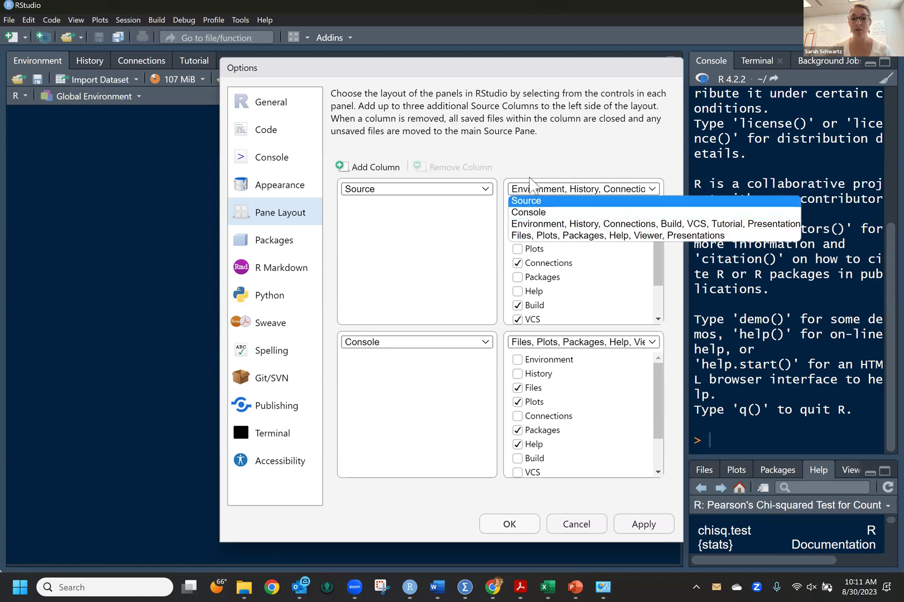
left_click(536, 215)
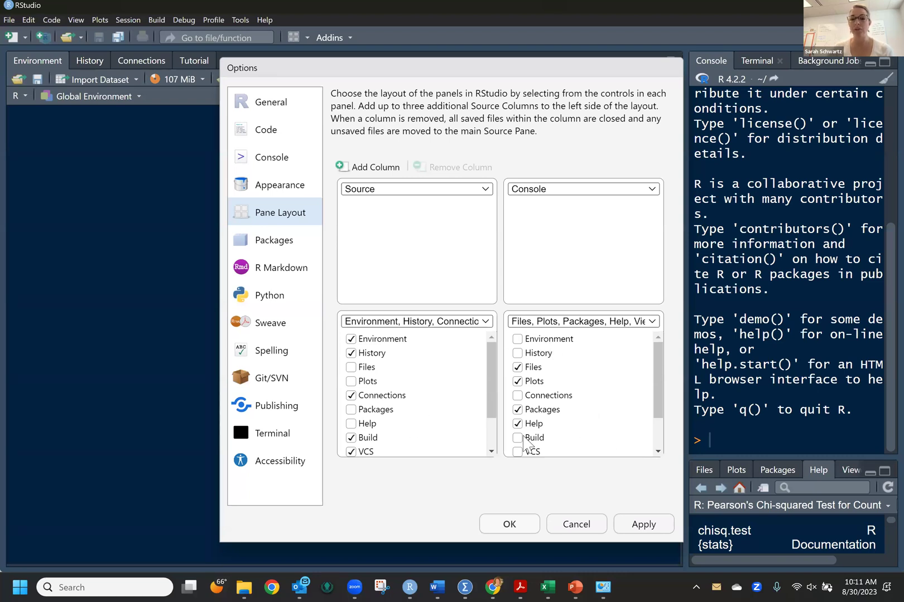
left_click(522, 527)
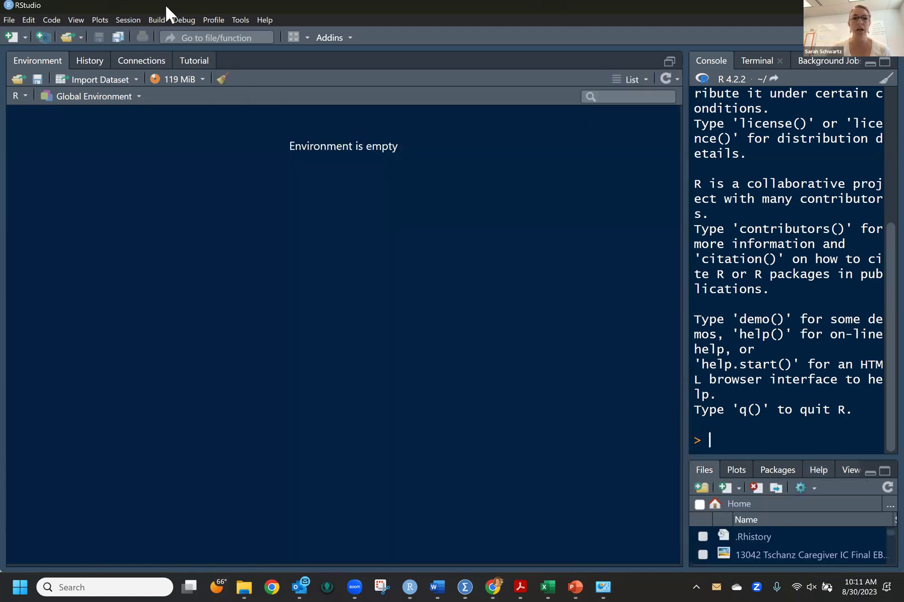
Set the R version in the General global options to the specific 64-bit R-4.3.1 installation and acknowledge the restart notice
left_click(240, 19)
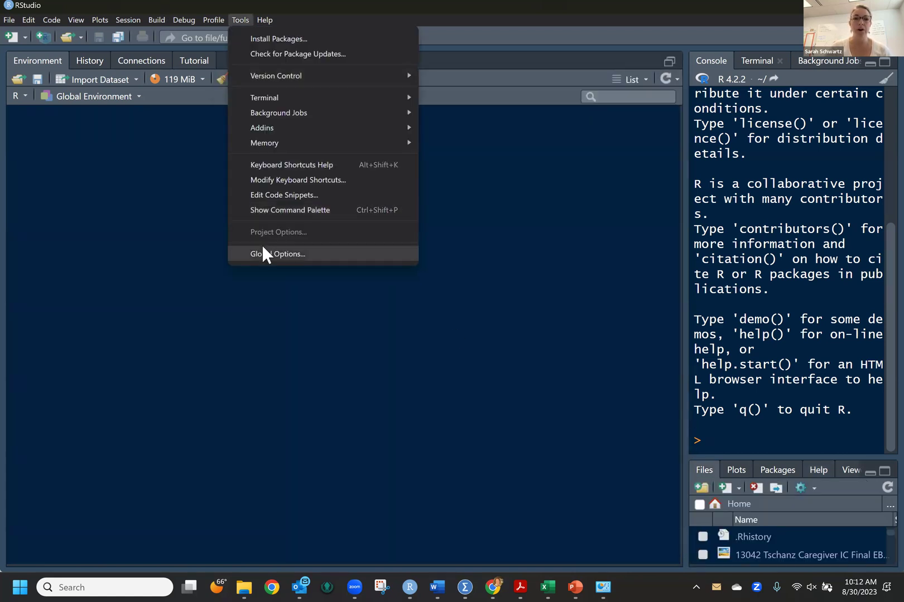
left_click(263, 248)
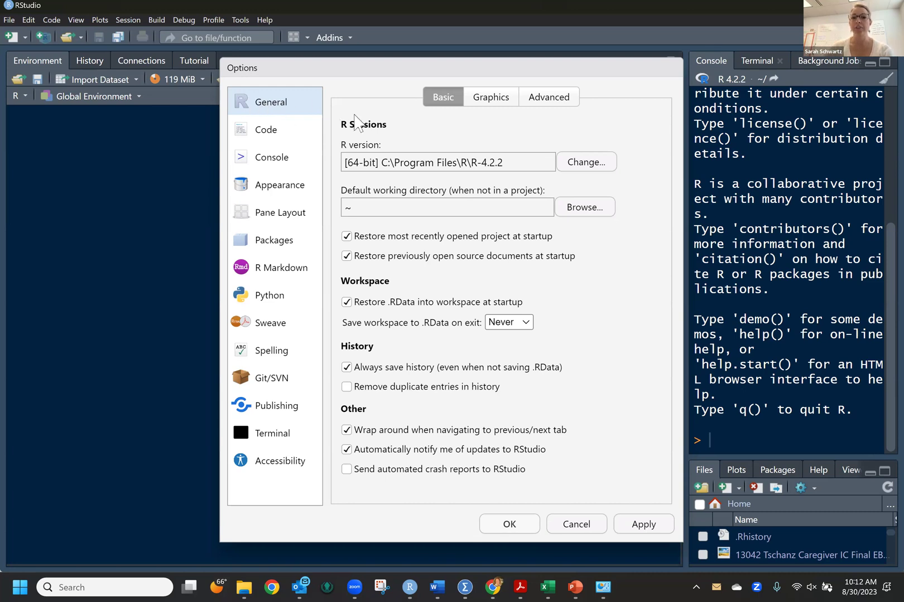
left_click(564, 168)
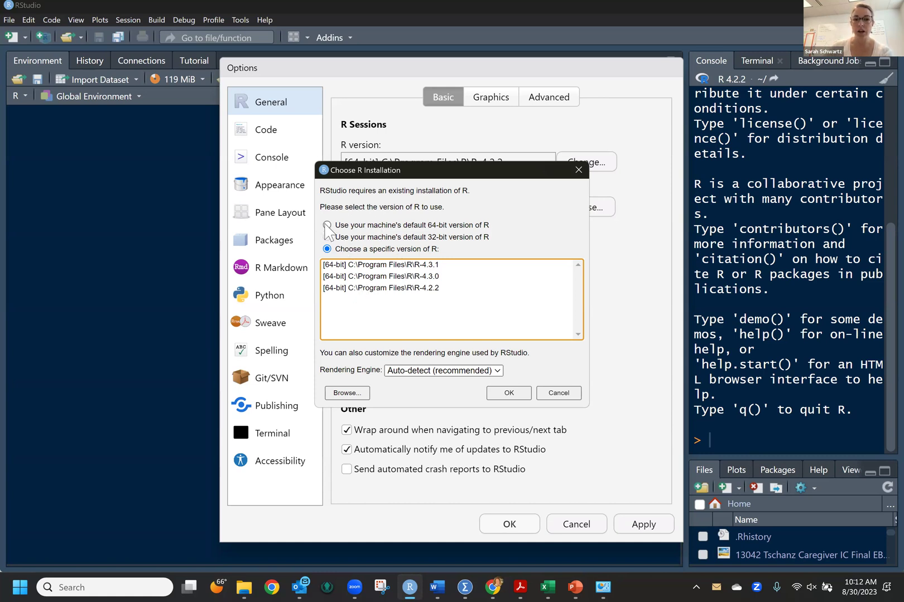
left_click(384, 265)
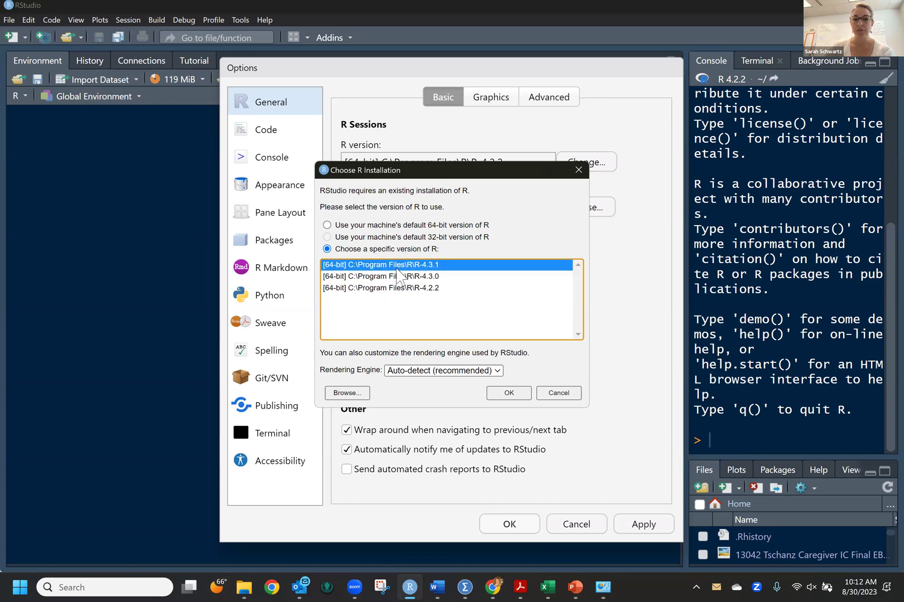
left_click(506, 393)
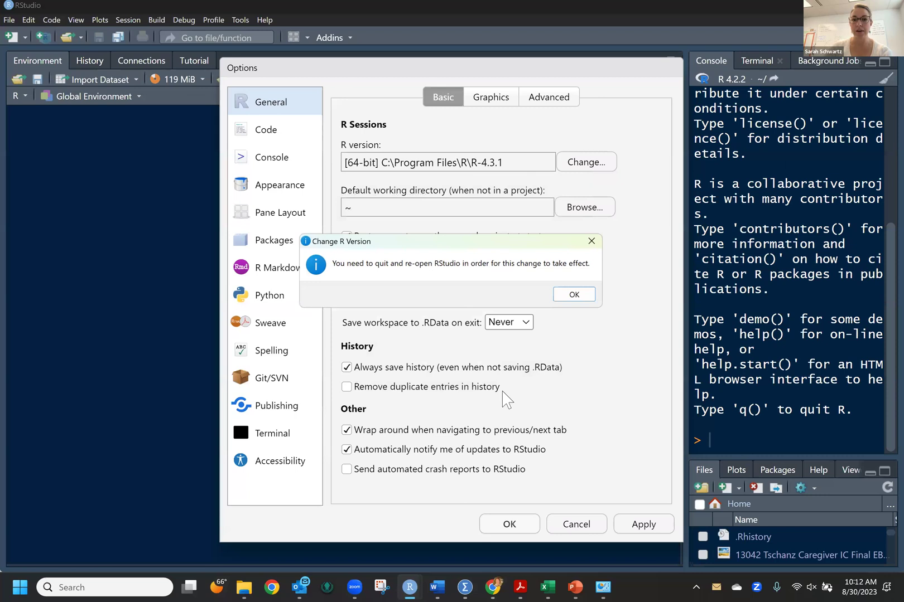
left_click(566, 294)
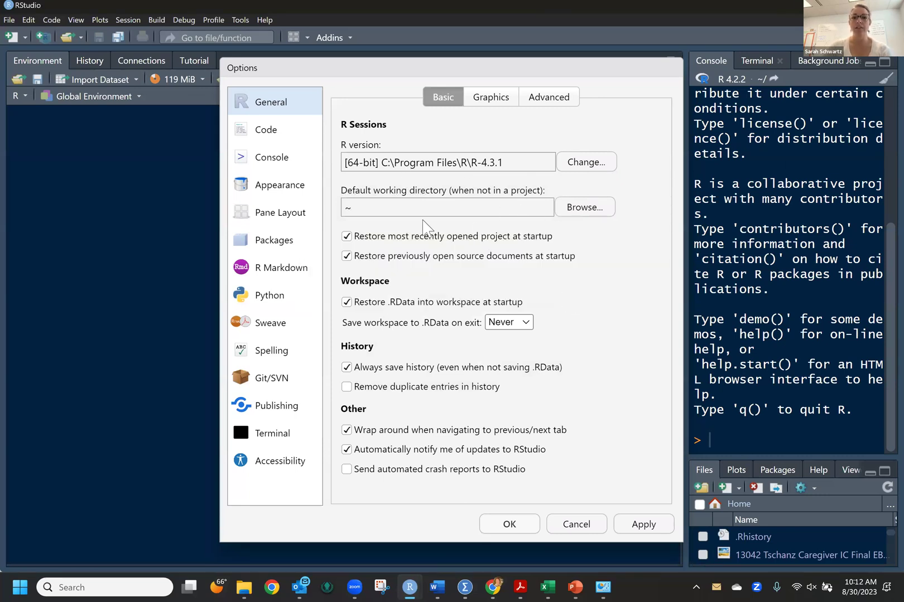
Browse for a default working directory without changing it, and set saving the workspace to .RData on exit to Never
left_click(586, 212)
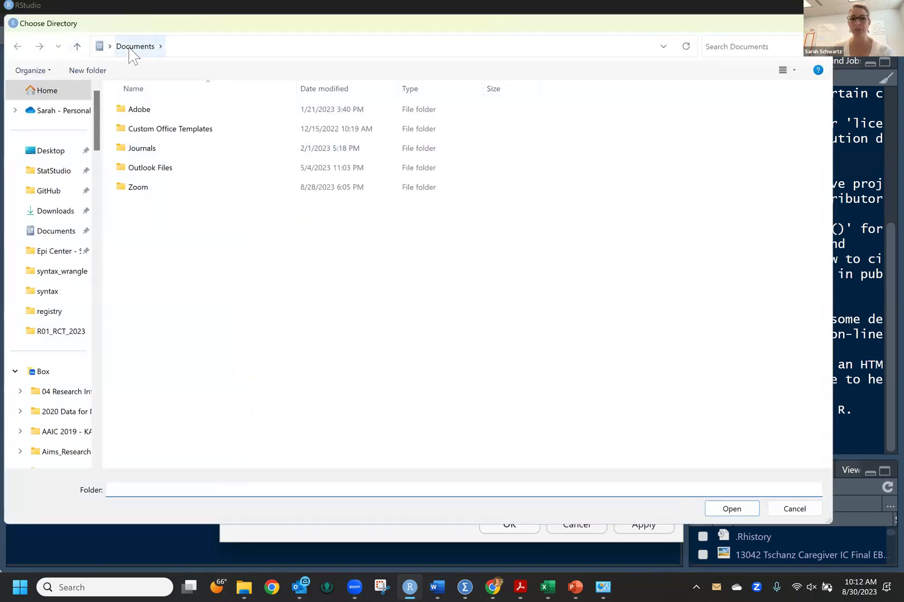
key("Escape")
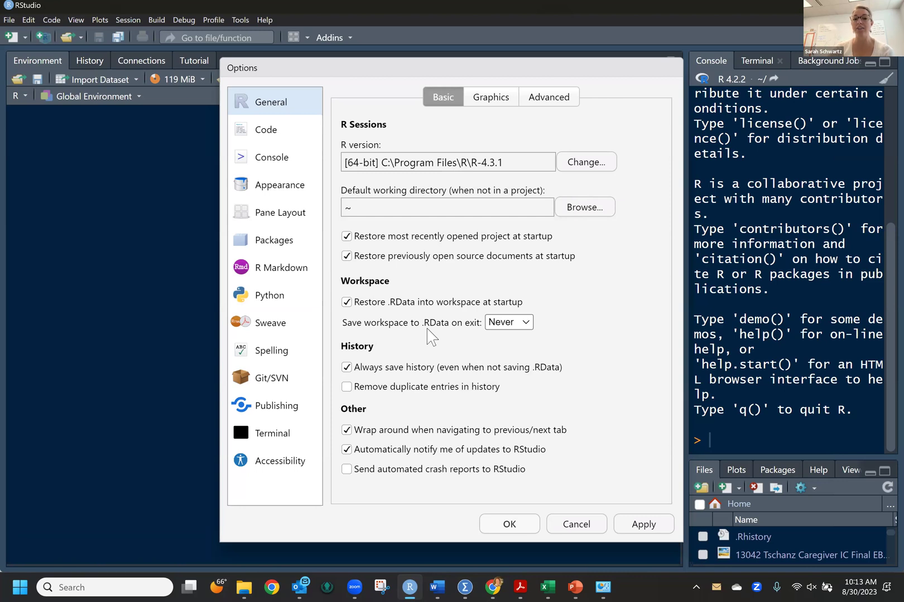
left_click(522, 324)
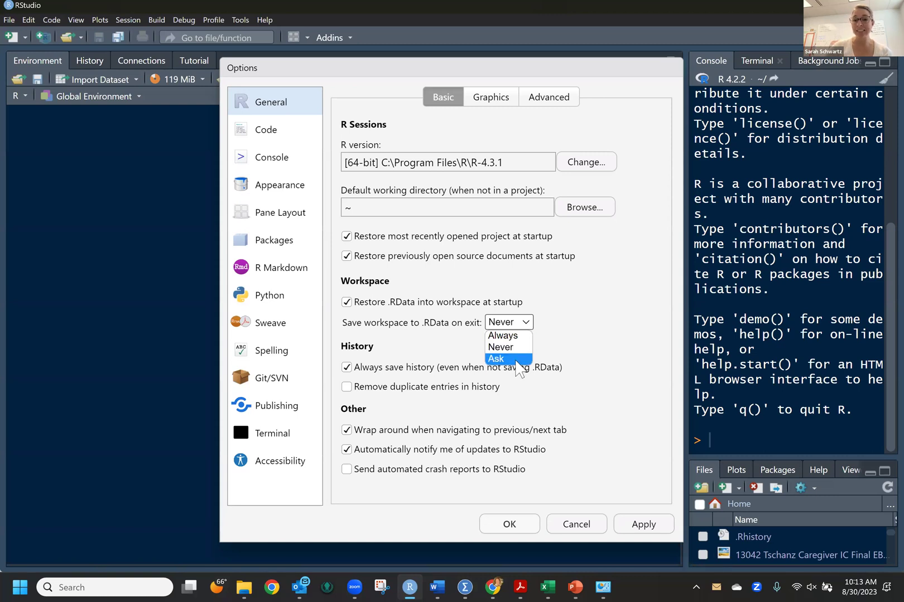
left_click(523, 347)
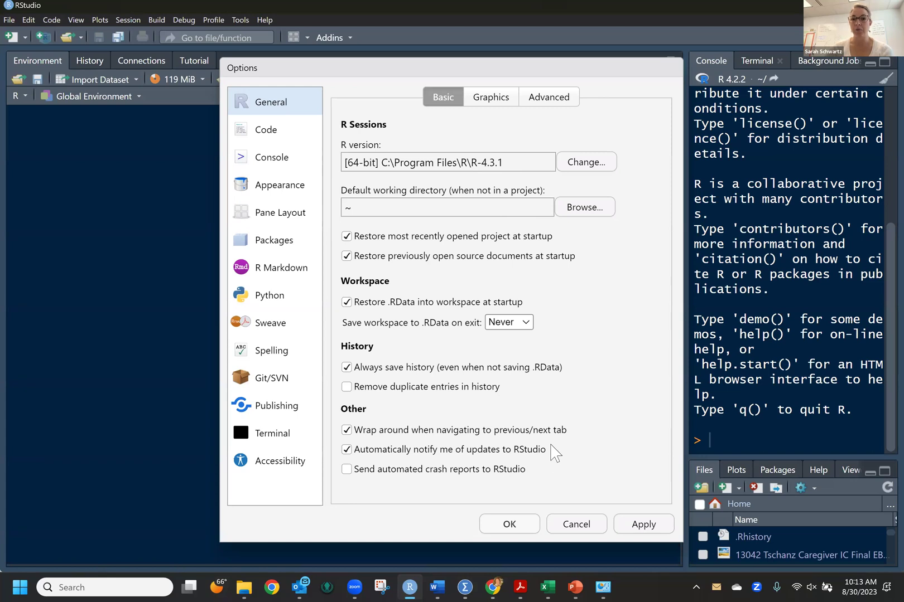
Review the Editing and Display settings in the Code section and confirm the global options
left_click(273, 136)
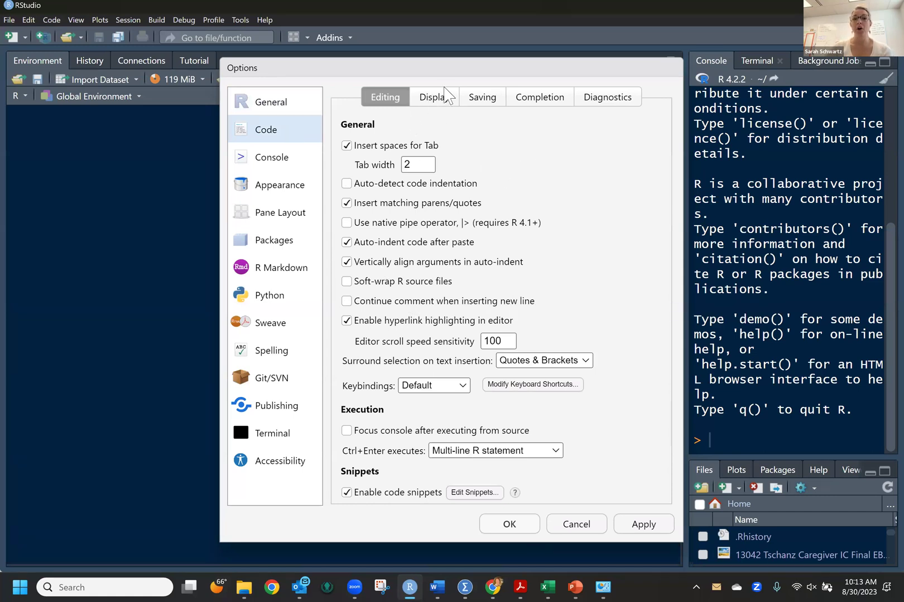
left_click(434, 99)
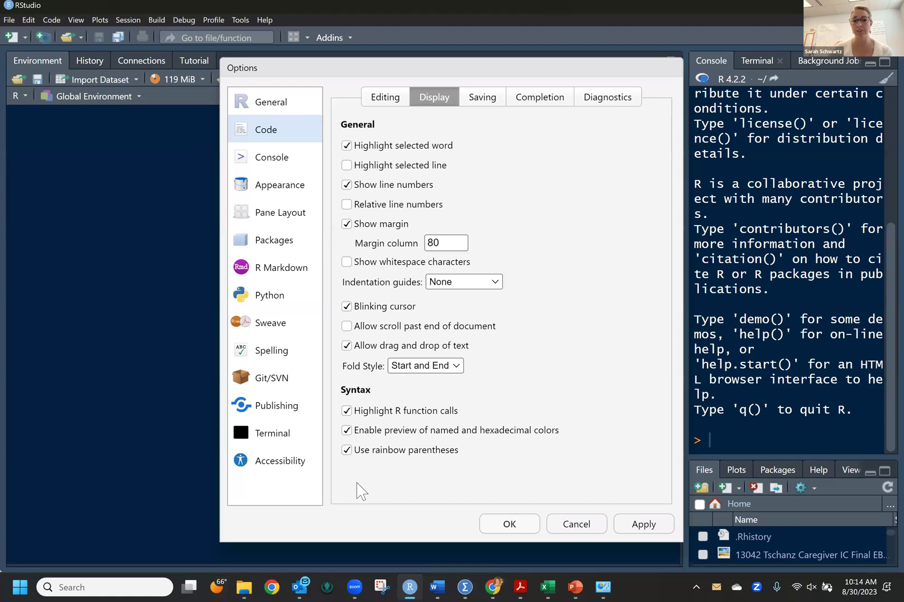
left_click(513, 527)
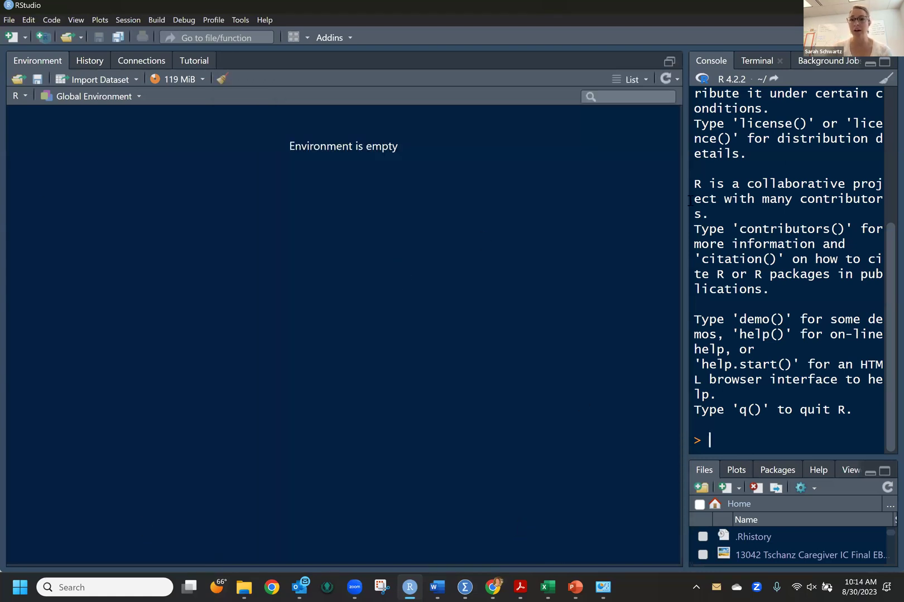
Widen the Console column to over half the window and enlarge the Files pane upward
left_click_drag(686, 202, 251, 202)
left_click_drag(362, 220, 353, 259)
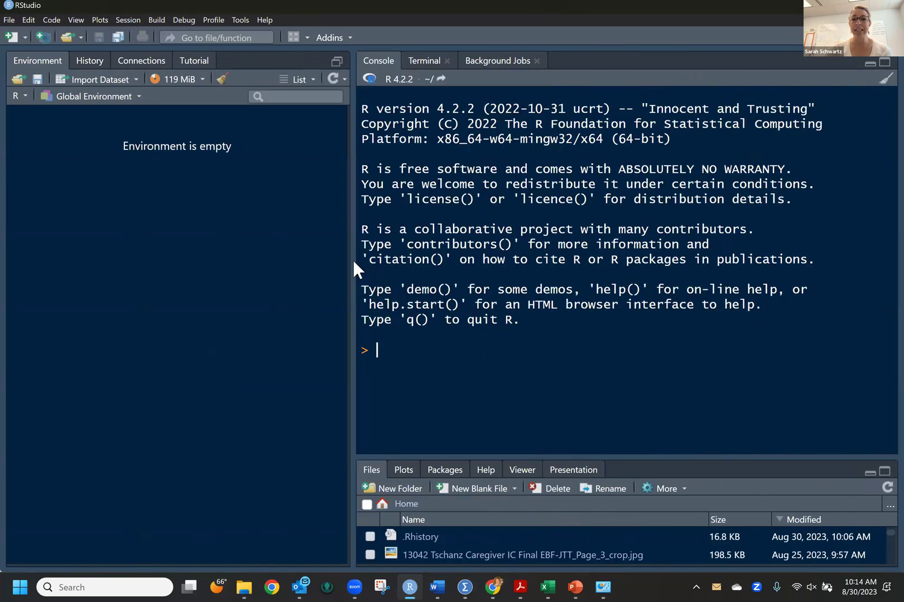
left_click_drag(524, 457, 556, 412)
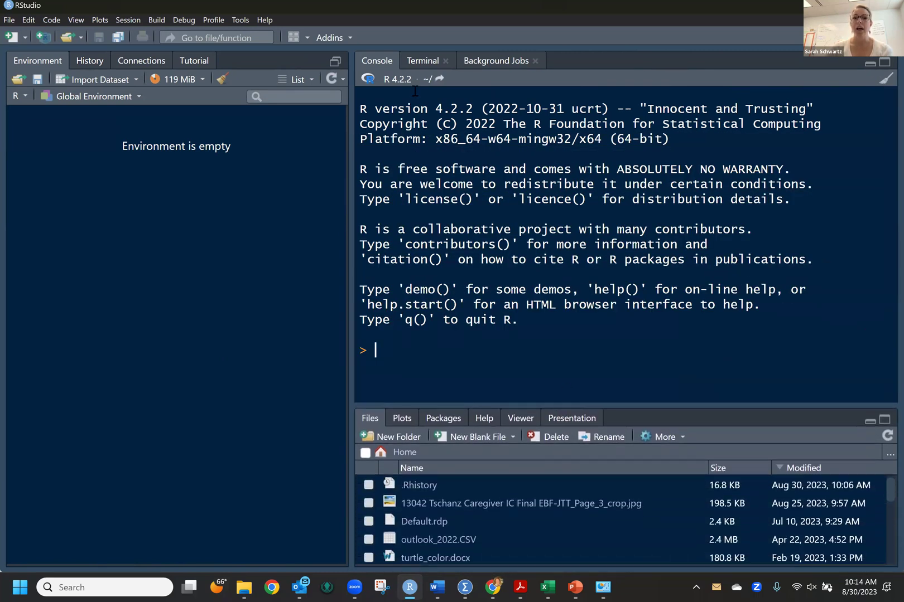
Close and relaunch RStudio, checking the R version line in the console before and after the restart
left_click_drag(360, 108, 811, 108)
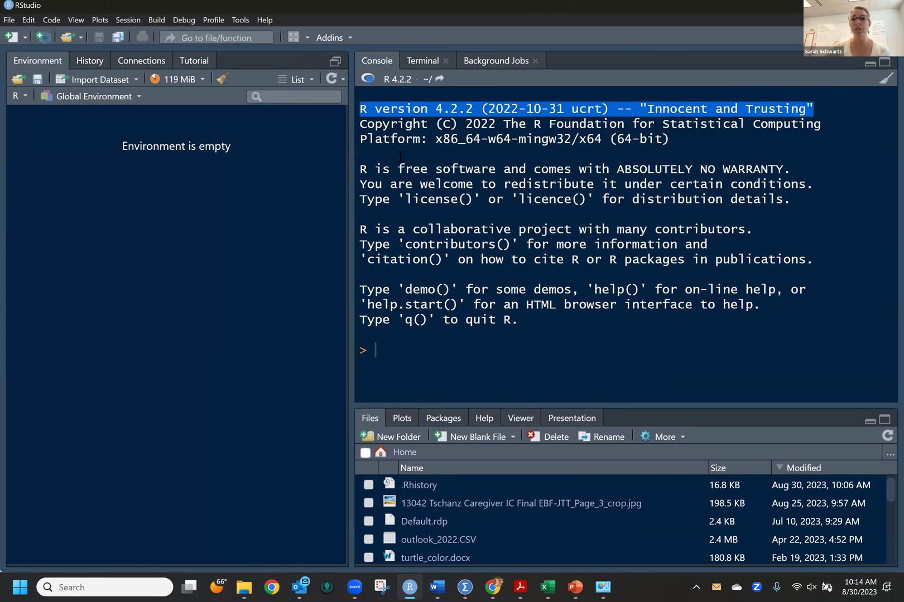
key("super+d")
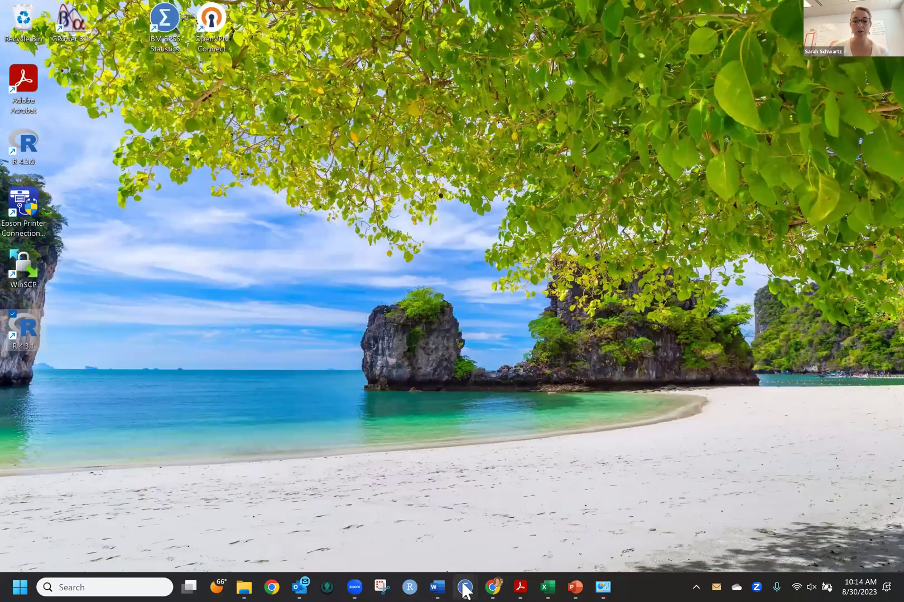
left_click(410, 588)
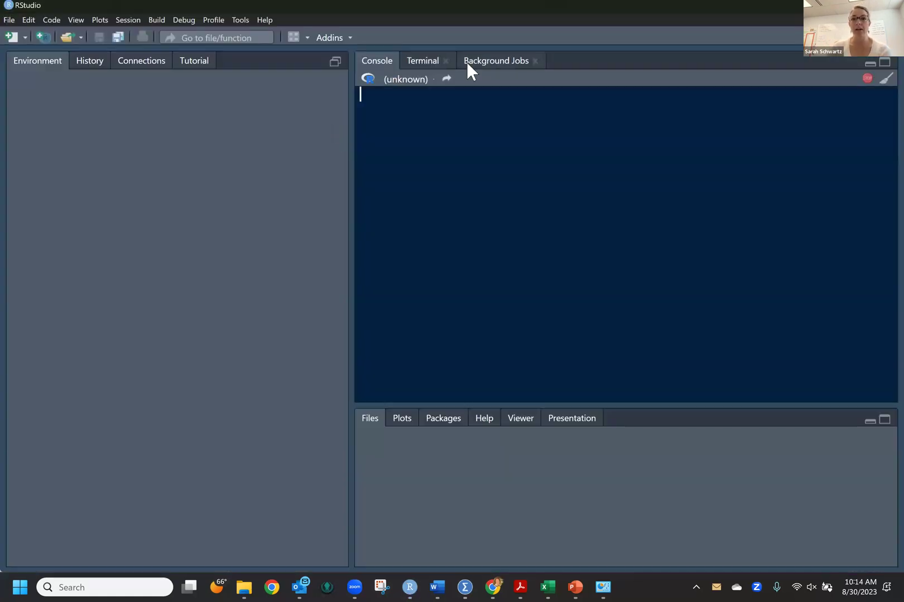
left_click_drag(361, 109, 752, 109)
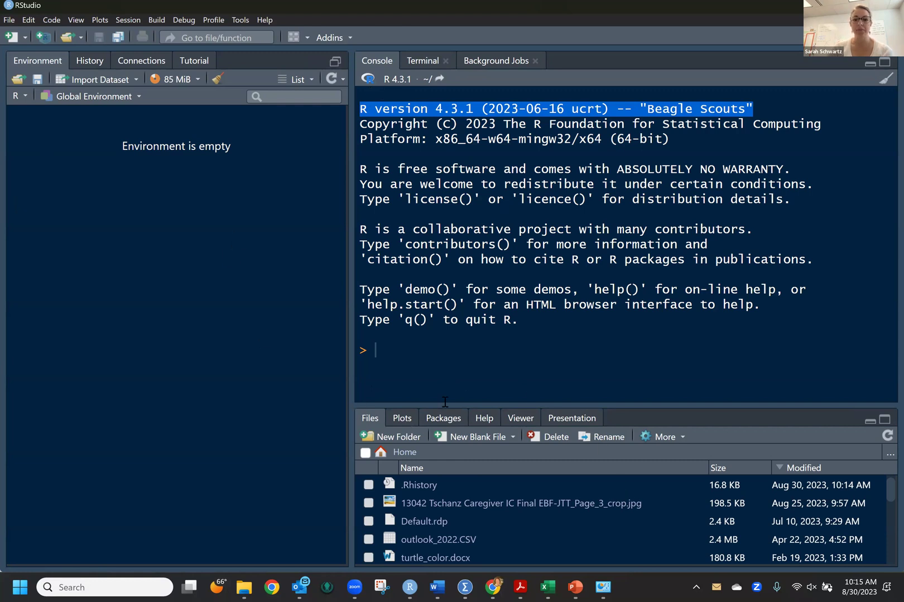
Enlarge the Files pane to most of the column's height and display its Packages list
left_click_drag(445, 402, 442, 195)
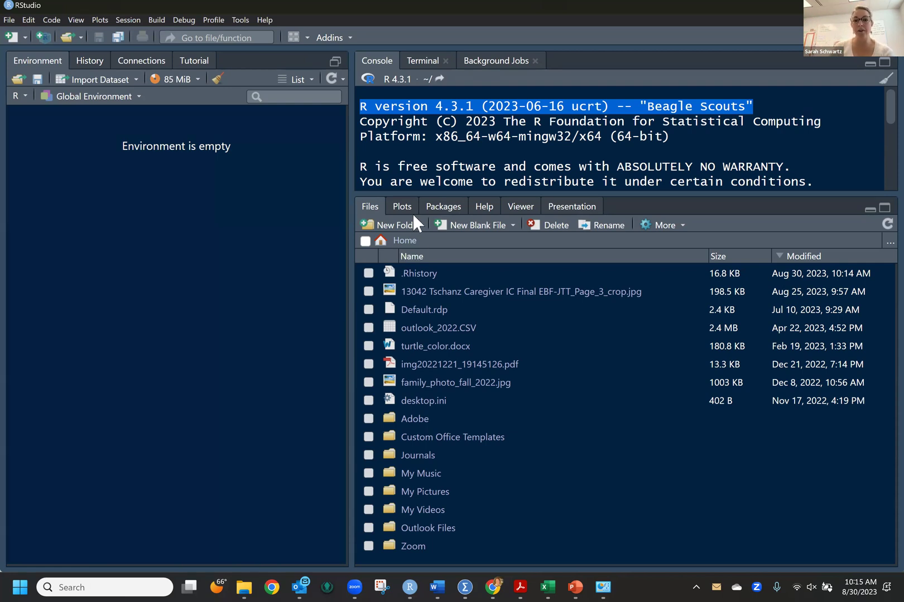
left_click(442, 206)
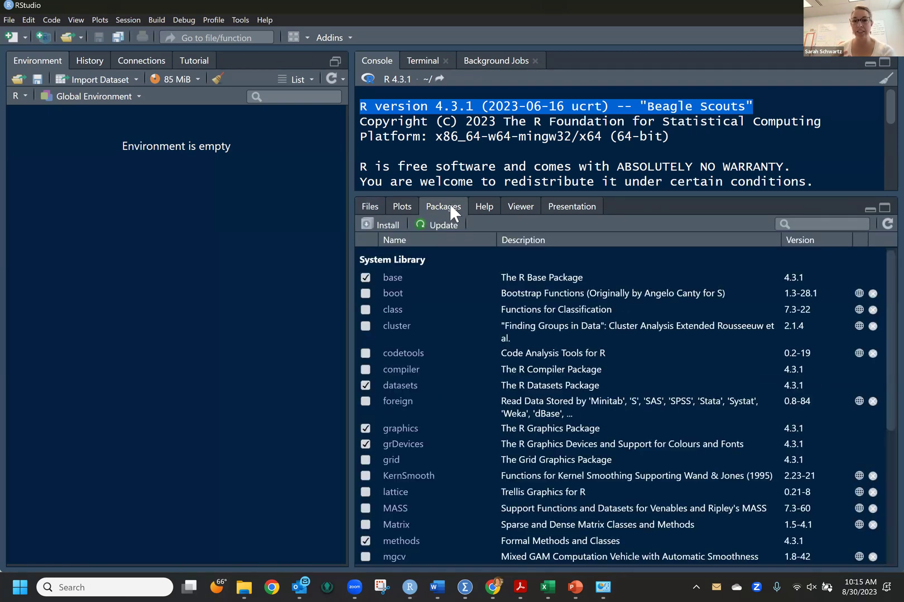
left_click(372, 205)
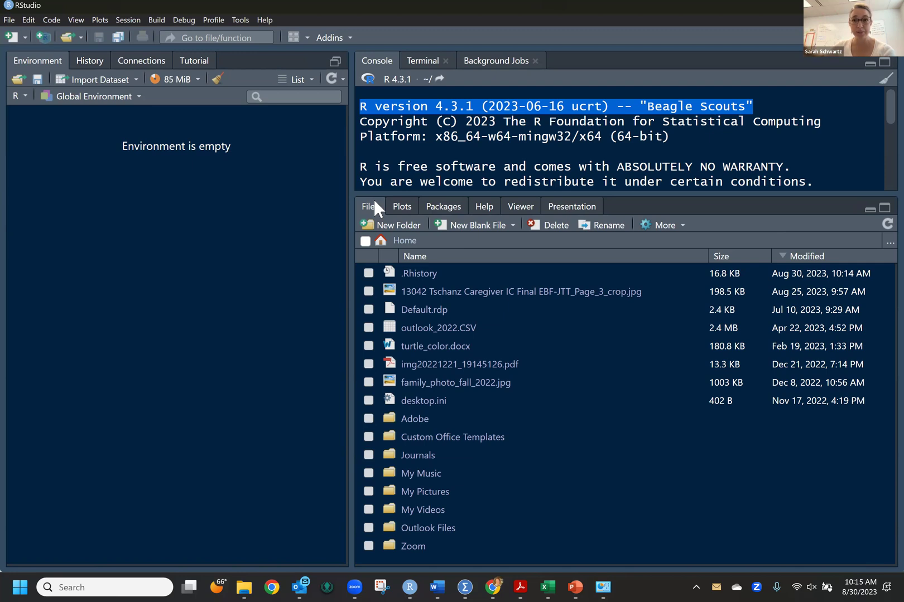
left_click(441, 205)
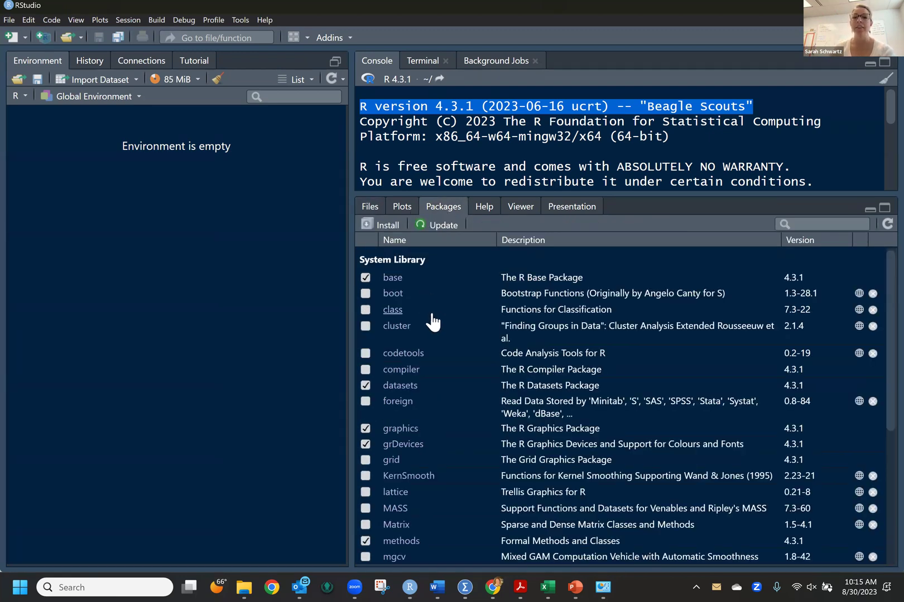
Examine the System Library packages from base to utils, noting which are loaded
scroll(533, 408, "down", 4)
scroll(539, 410, "up", 4)
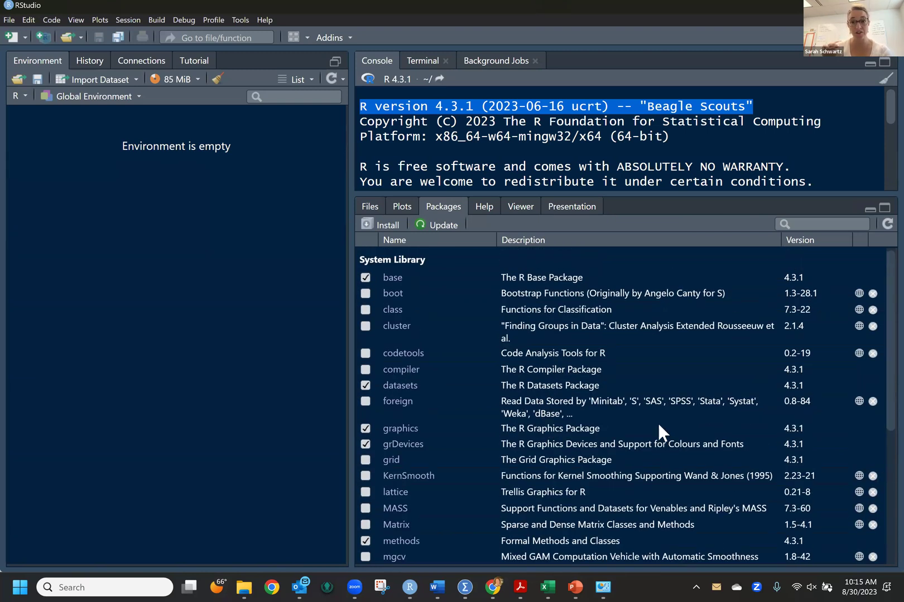
scroll(583, 327, "down", 8)
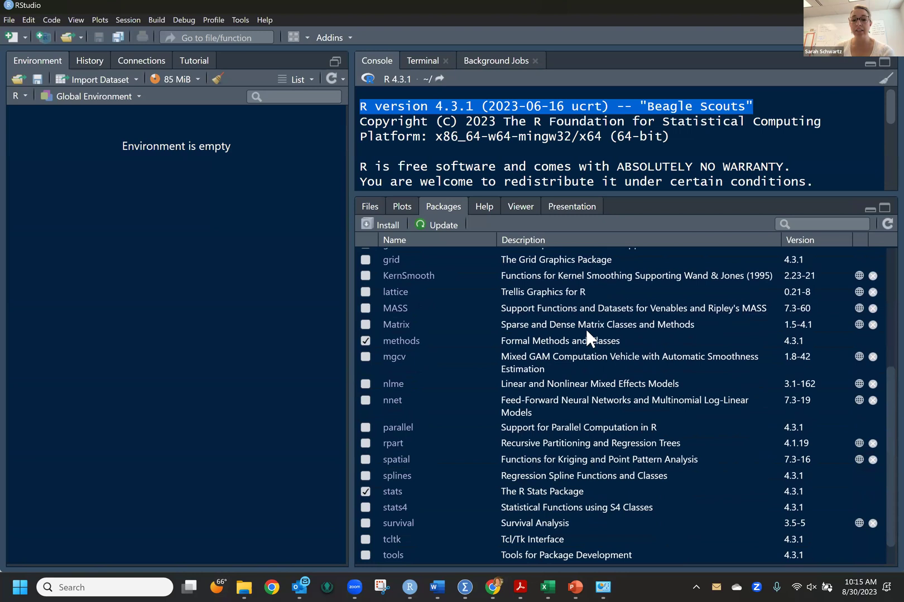
scroll(592, 401, "up", 8)
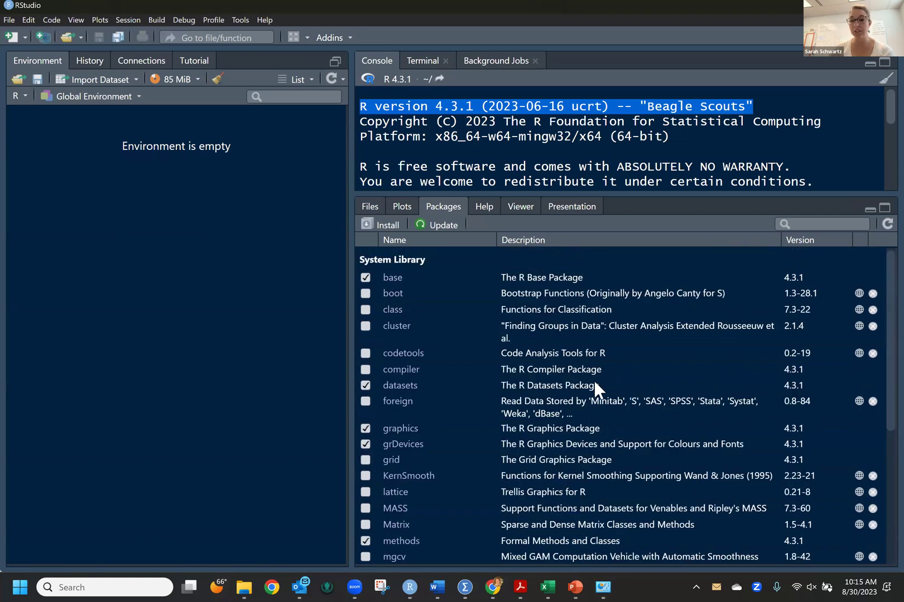
scroll(594, 385, "down", 8)
scroll(572, 393, "up", 8)
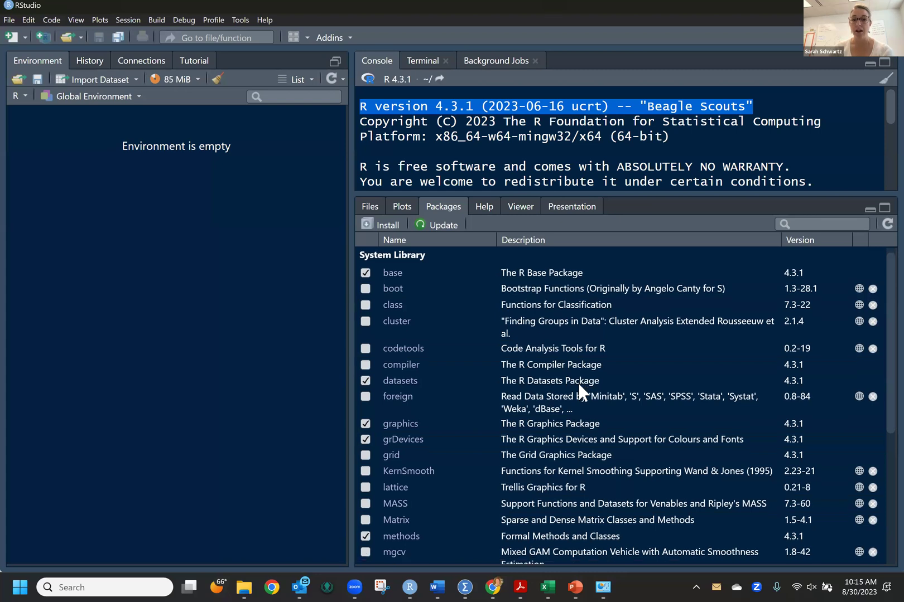
scroll(535, 393, "down", 8)
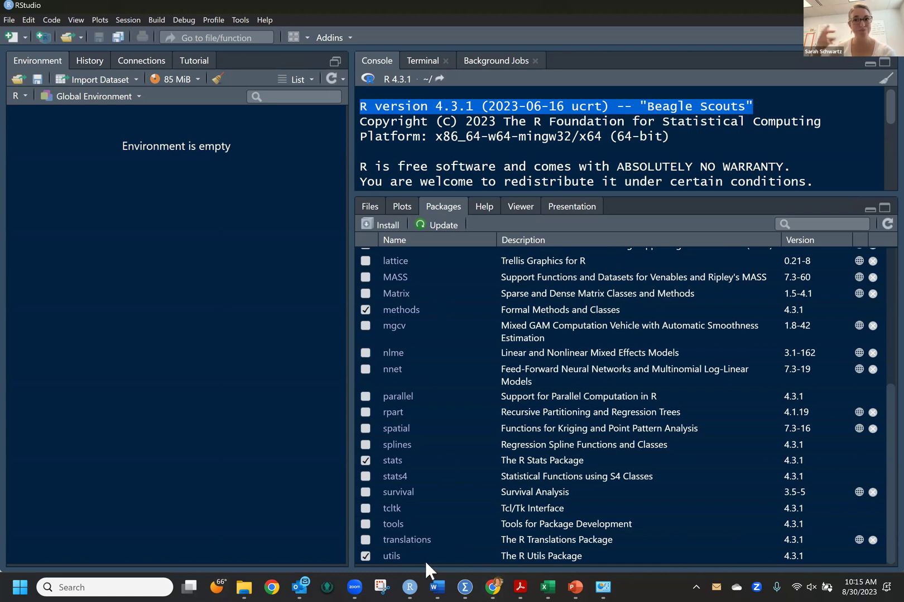
scroll(641, 380, "up", 3)
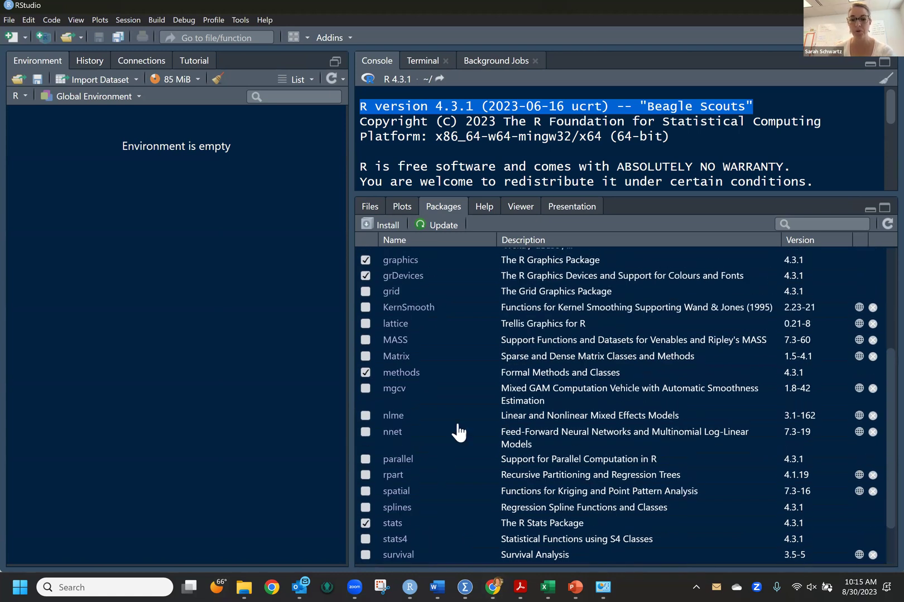
scroll(459, 432, "up", 3)
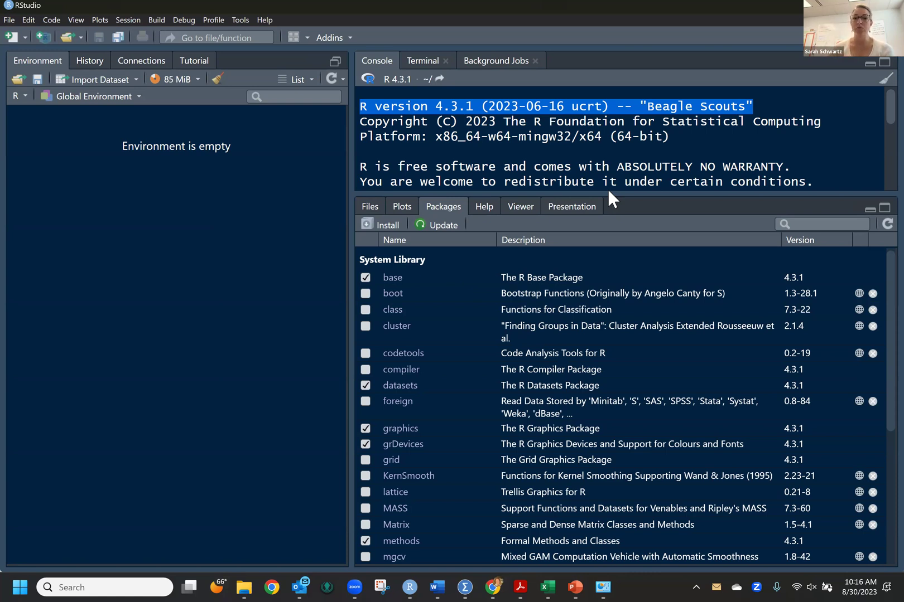
Bring up the Install Packages dialog in RStudio and switch to the Chrome window with the RStudio Desktop download page
left_click(387, 227)
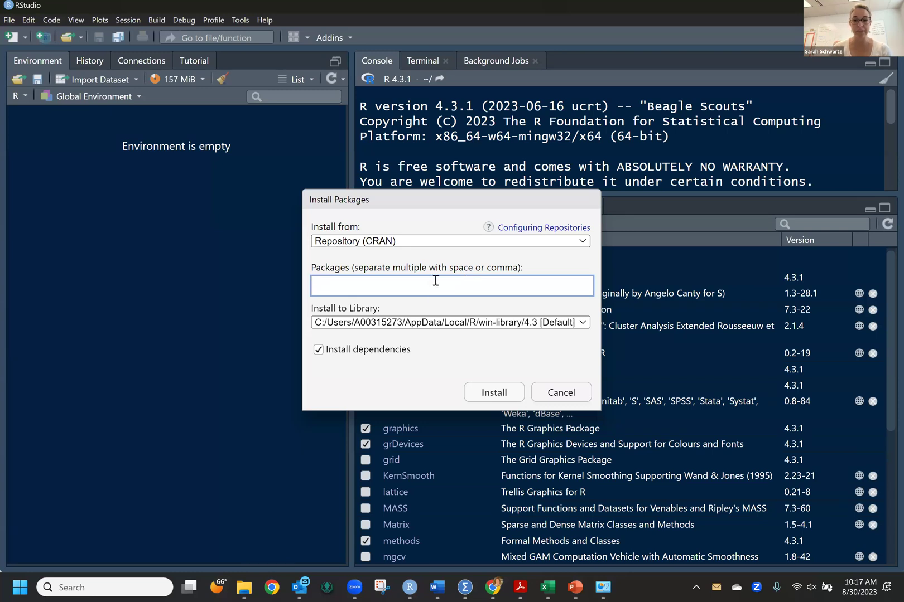
mouse_move(491, 590)
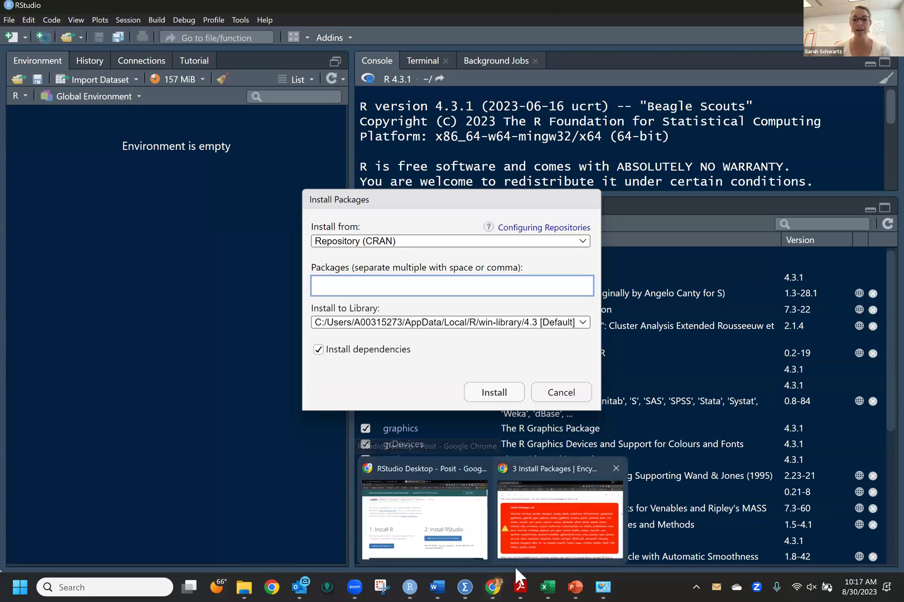
left_click(445, 554)
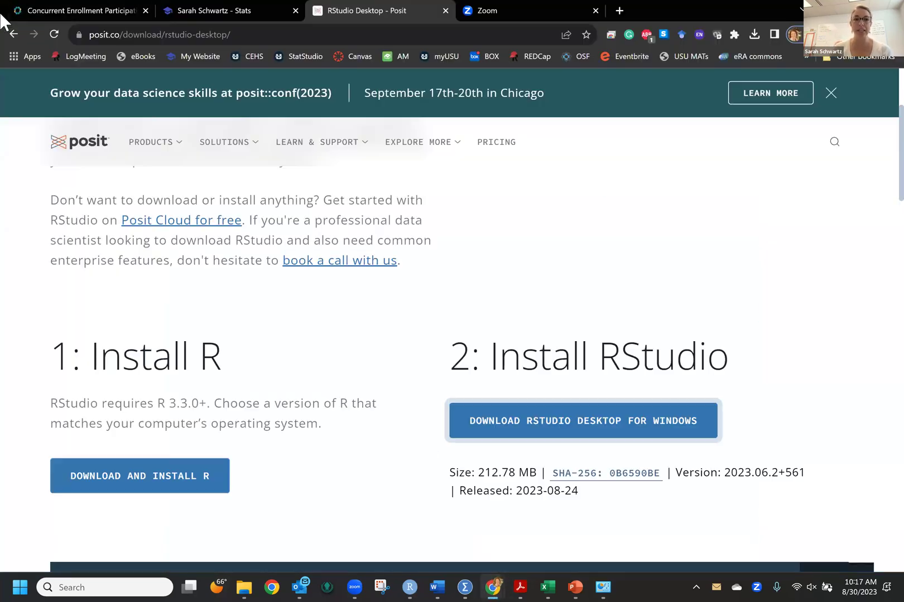
Return to the eBook's Install Software chapter in the browser history and view section 2.3 on TeX
left_click(13, 31)
left_click(13, 31)
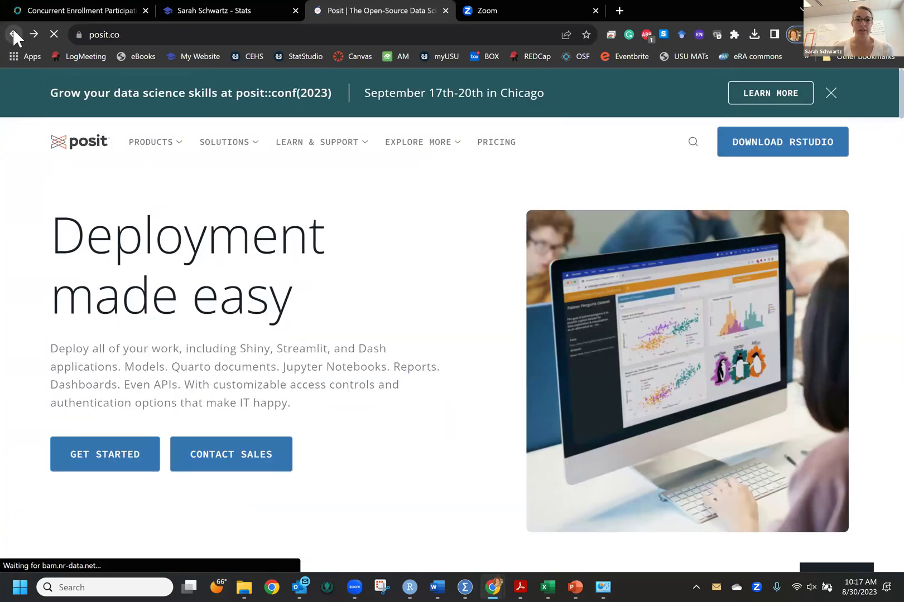
left_click(13, 31)
left_click(13, 30)
left_click(31, 32)
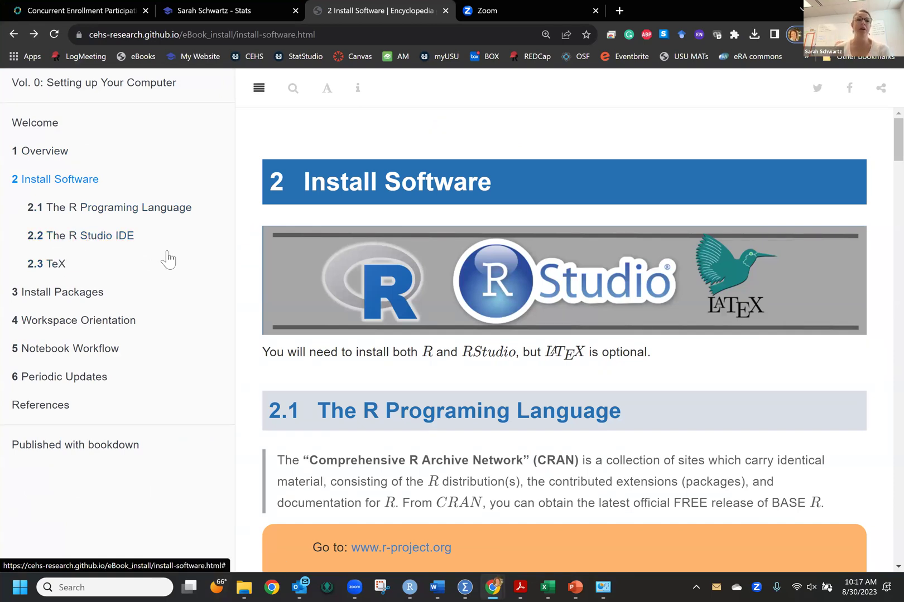
left_click(55, 264)
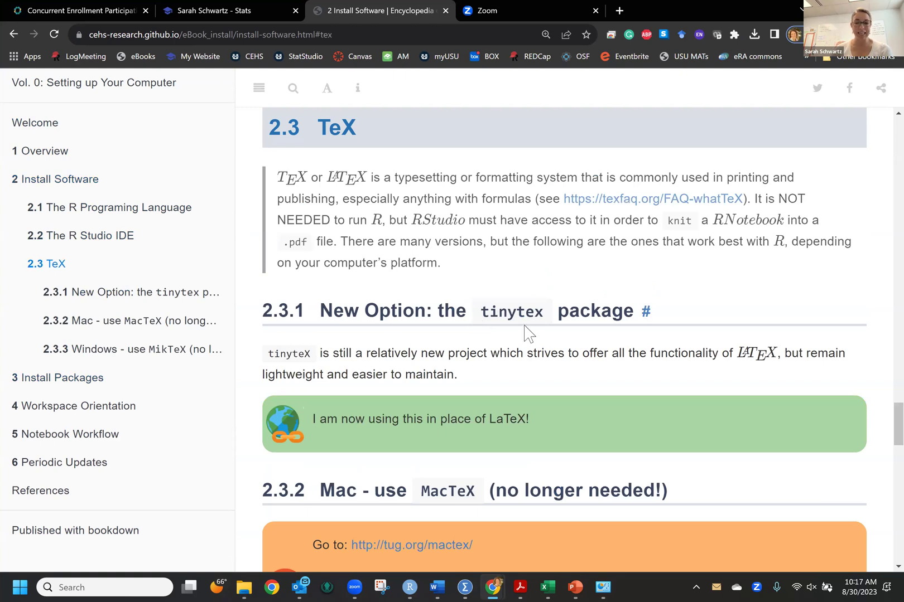
Go to the eBook's Install Packages chapter and read the repository table and the instructions in section 3.2 Installing packages
left_click(120, 385)
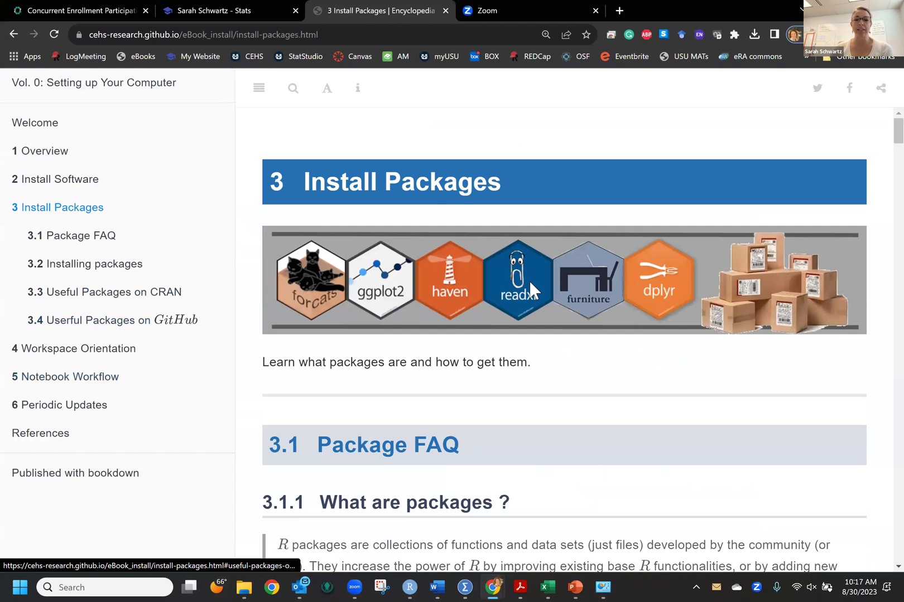
scroll(443, 382, "down", 12)
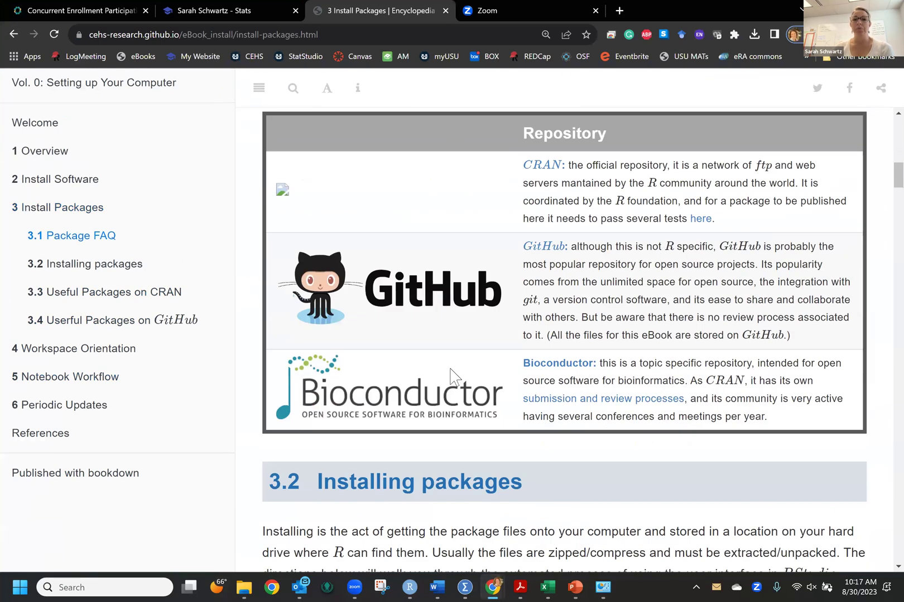
left_click_drag(567, 165, 713, 163)
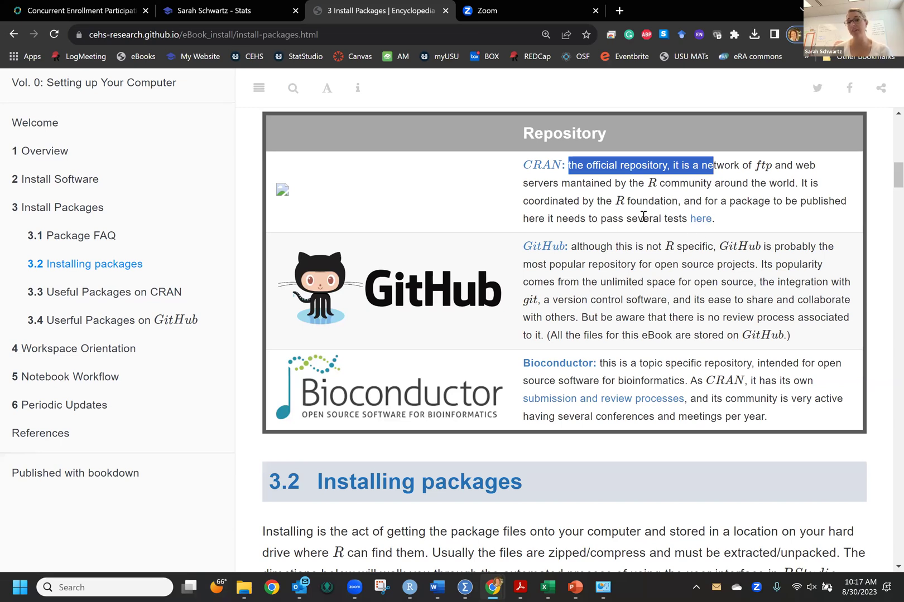
scroll(656, 211, "down", 5)
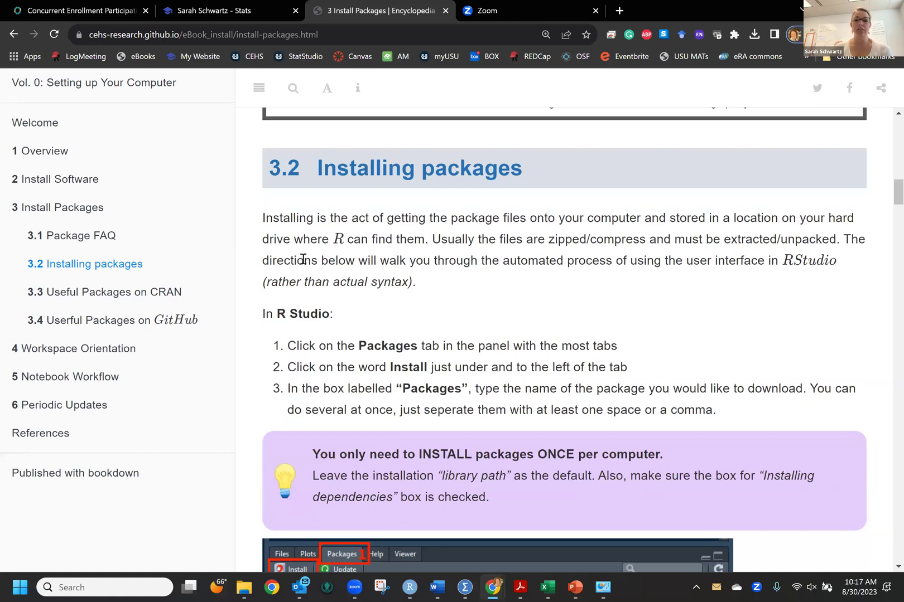
scroll(304, 261, "down", 2)
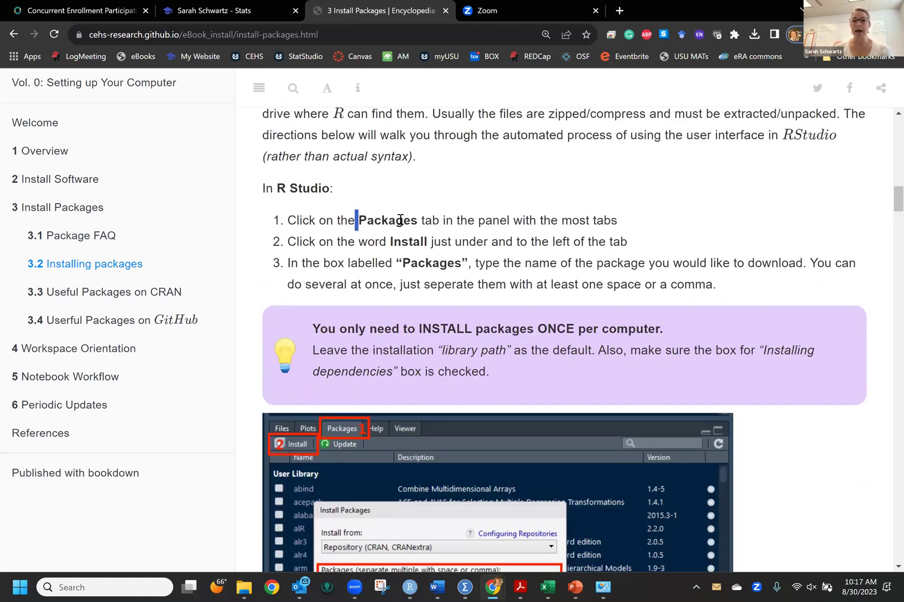
Read the eBook's three RStudio package-installation steps and the note about installing packages once per computer
left_click_drag(357, 222, 448, 224)
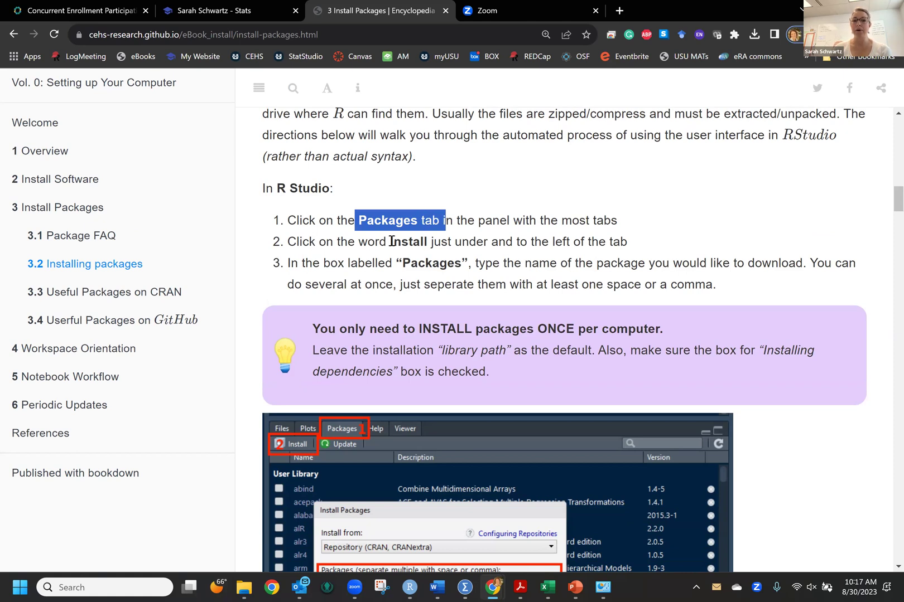
left_click_drag(392, 241, 449, 243)
scroll(449, 243, "down", 2)
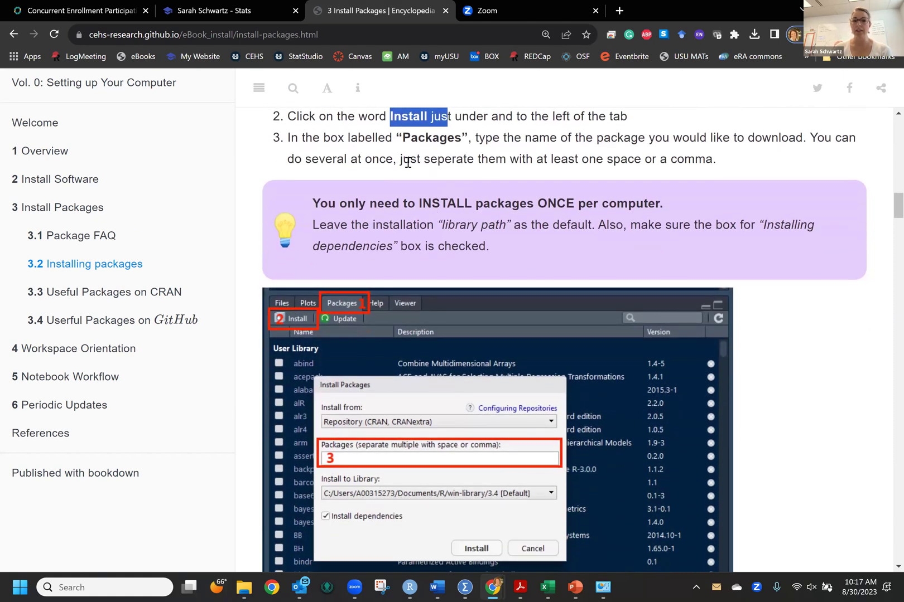
left_click(373, 140)
left_click_drag(366, 138, 474, 140)
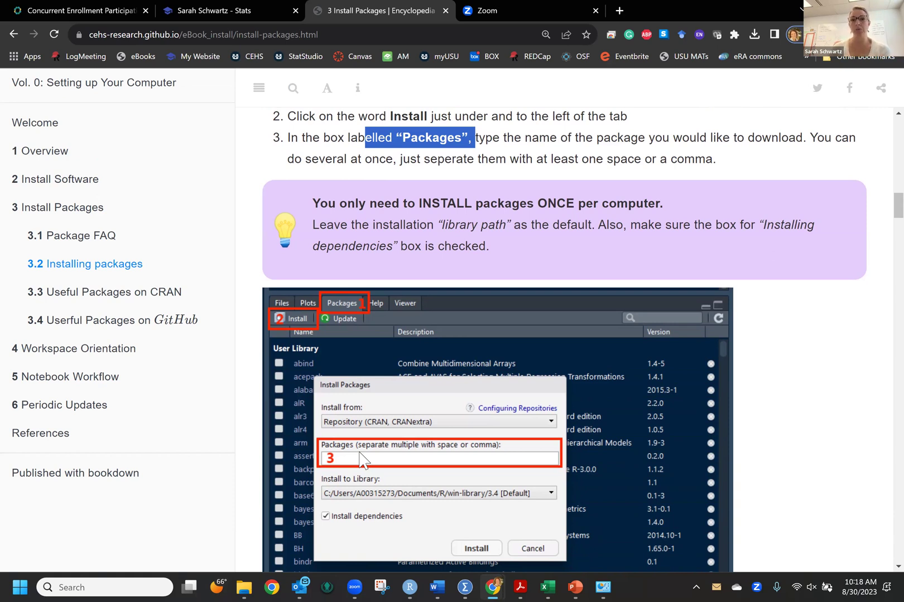
left_click_drag(311, 203, 703, 218)
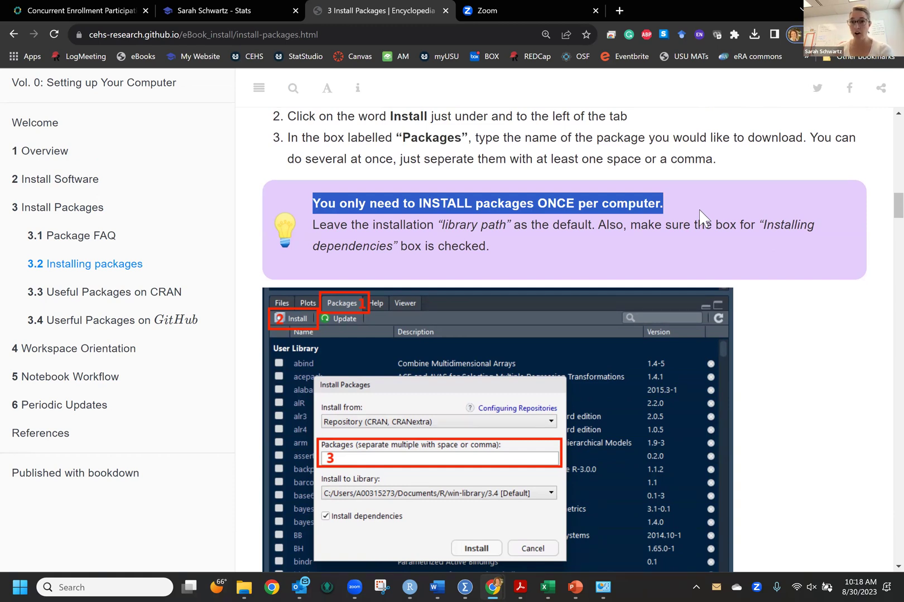
Copy the whole Useful Package List, from tidyverse to tinytex, out of the eBook's section 3.2
scroll(577, 296, "down", 7)
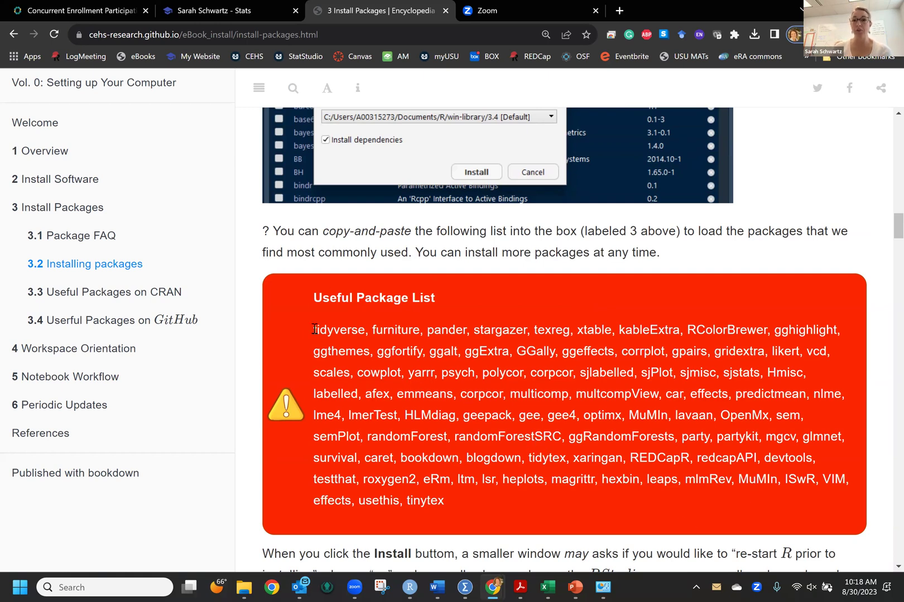
left_click_drag(315, 329, 450, 500)
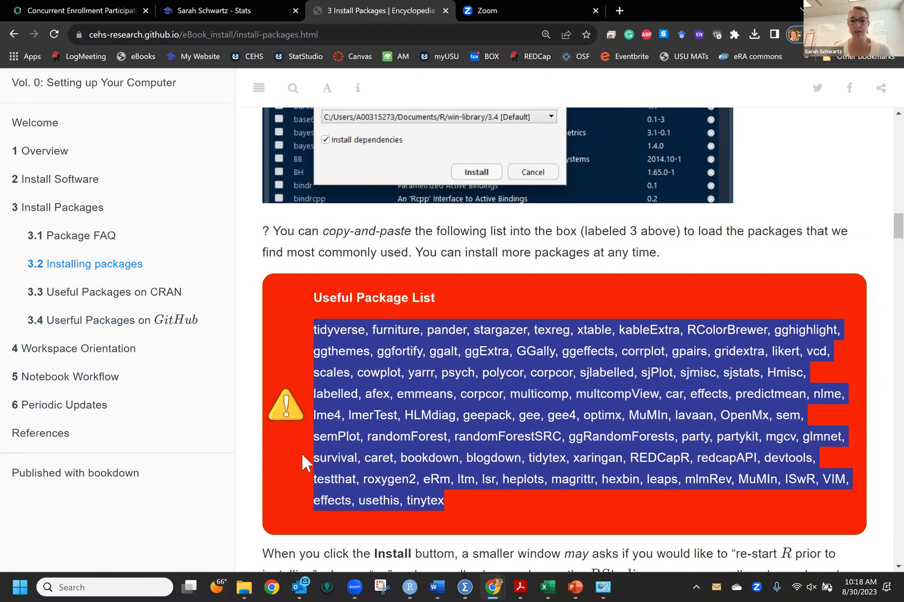
right_click(462, 414)
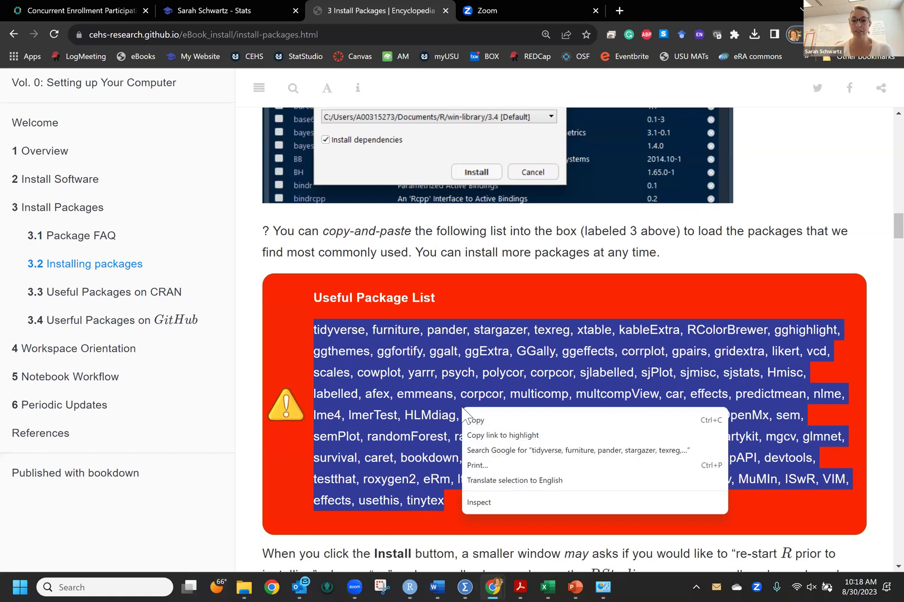
left_click(495, 421)
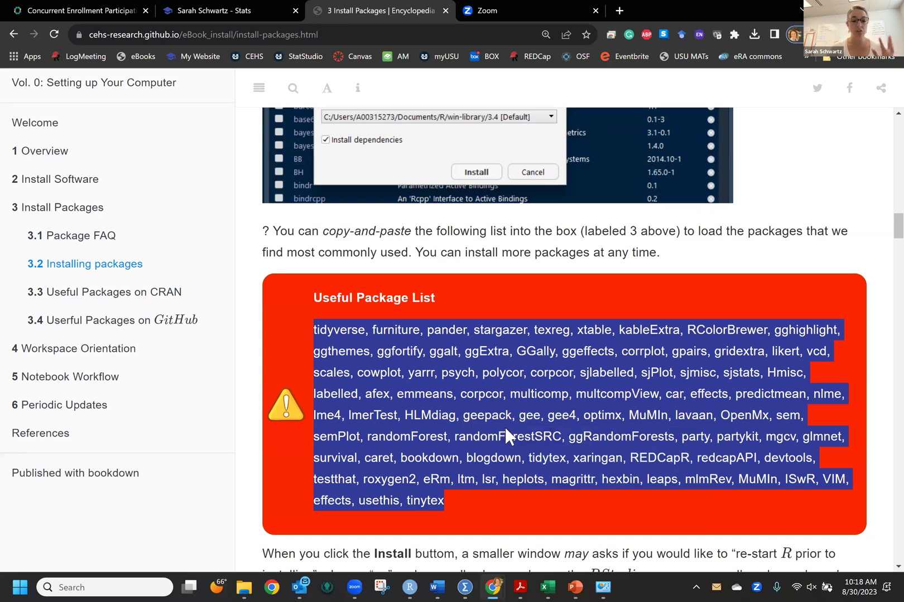
scroll(589, 416, "down", 1)
scroll(589, 416, "down", 4)
scroll(592, 418, "up", 7)
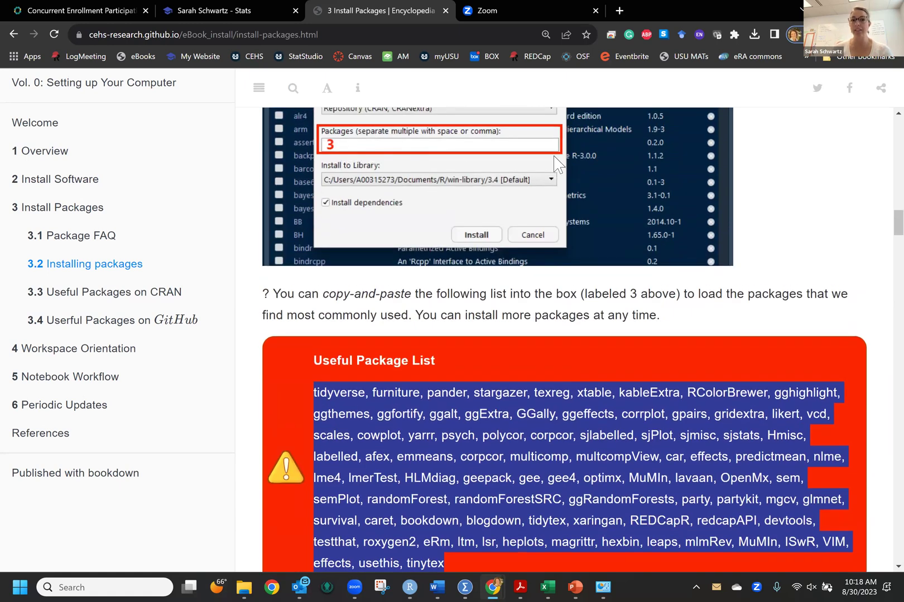
Switch to RStudio, paste the copied package list into the Install Packages dialog and install the packages with dependencies from CRAN
key("alt+Tab")
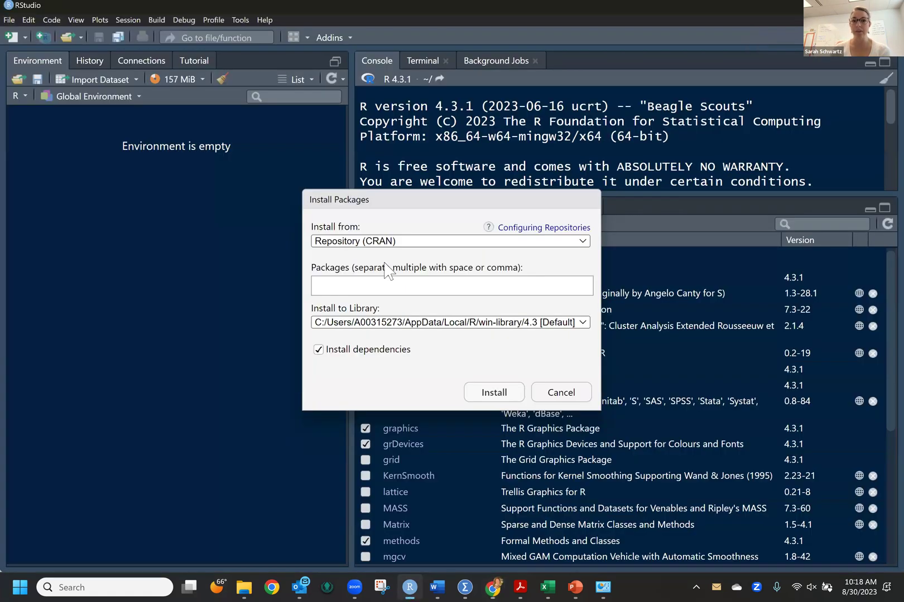
left_click(329, 285)
right_click(335, 288)
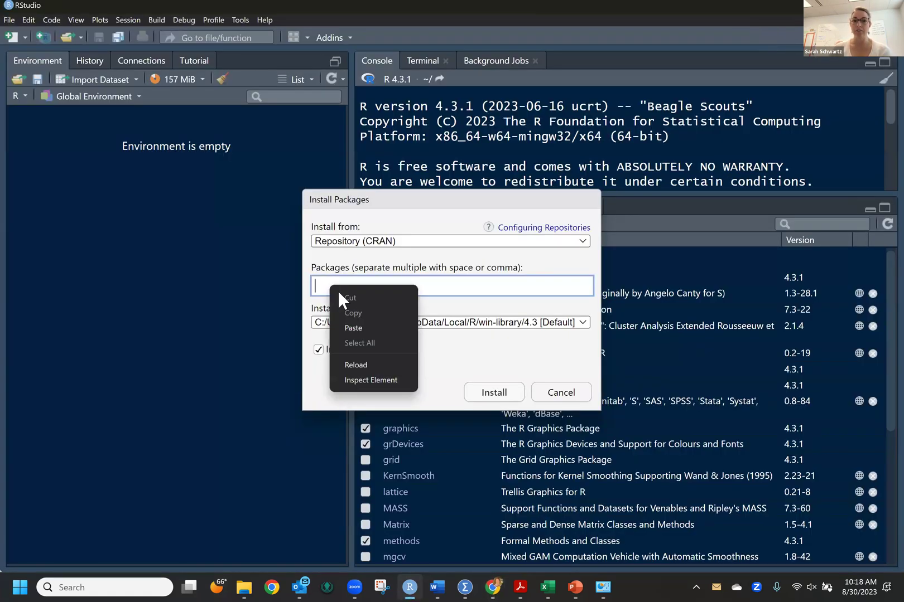
left_click(357, 325)
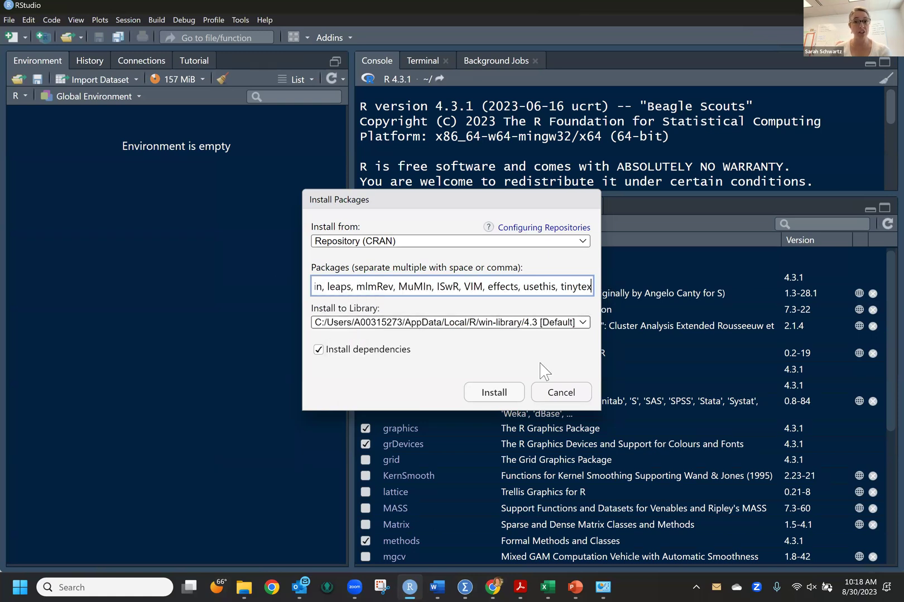
left_click(502, 395)
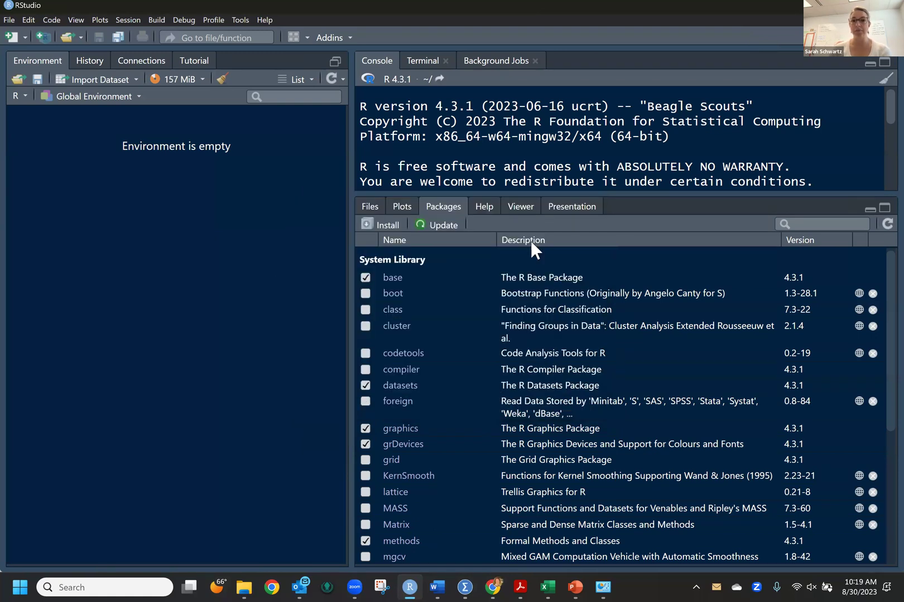
Enlarge the Console to full height and follow the installation output through to the labeling source package
left_click_drag(536, 195, 545, 563)
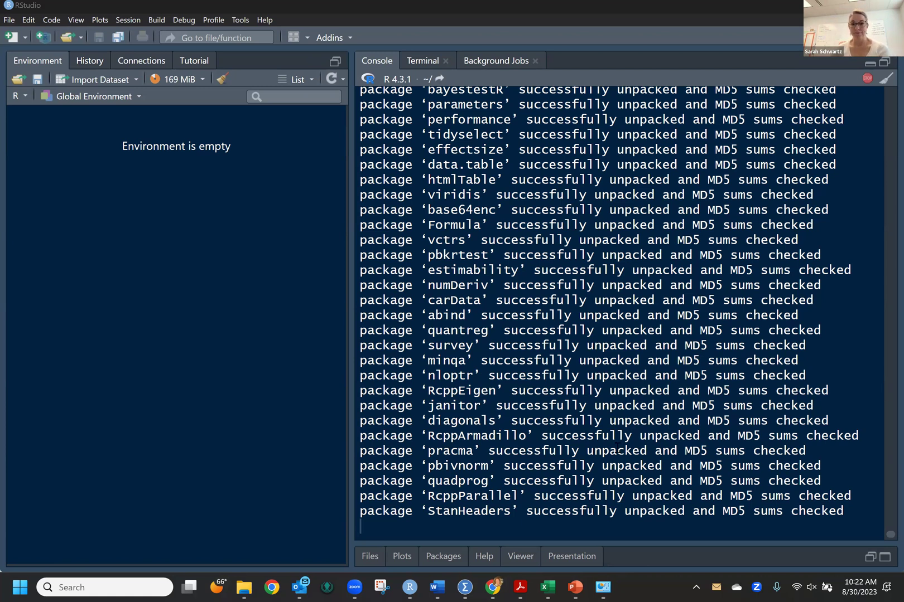
left_click(620, 547)
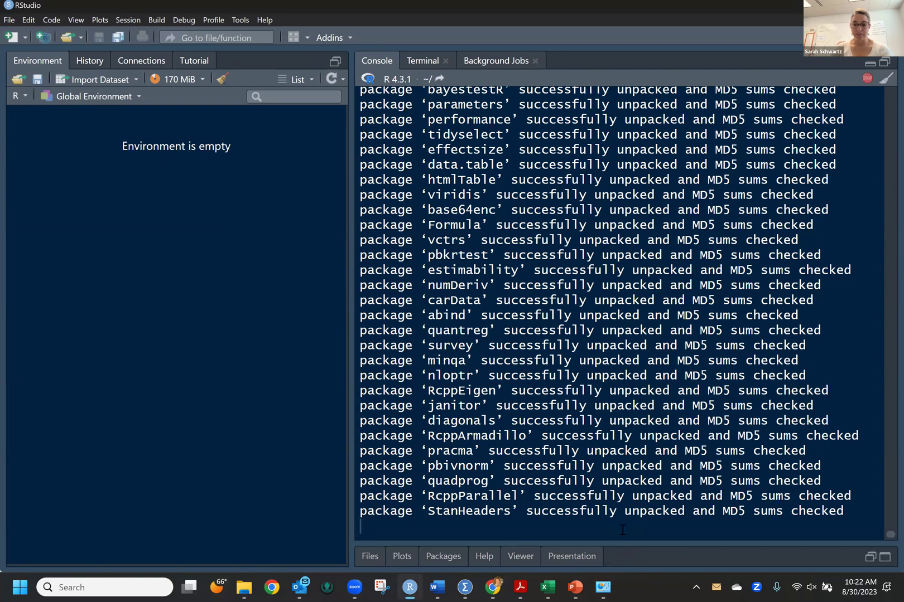
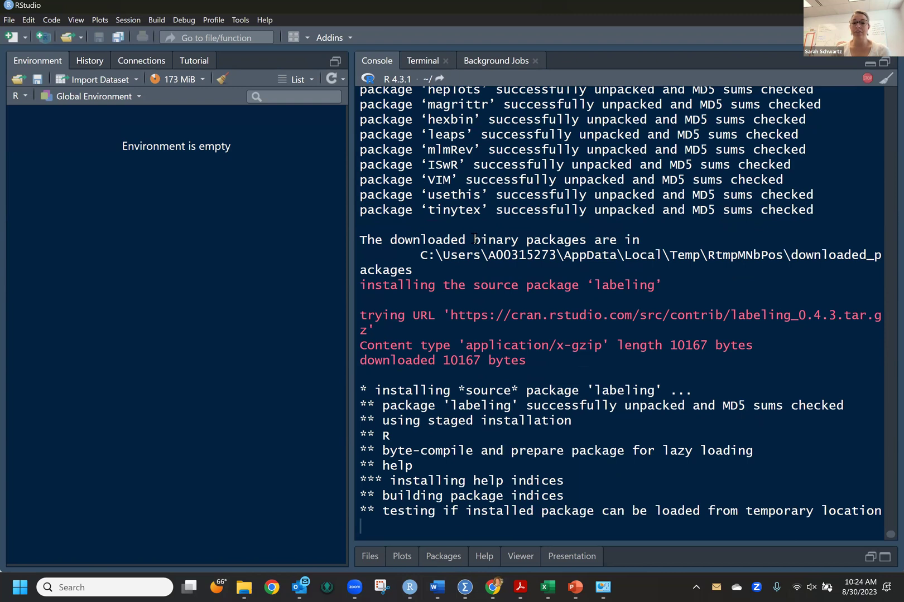
left_click_drag(465, 224, 603, 200)
left_click(486, 140)
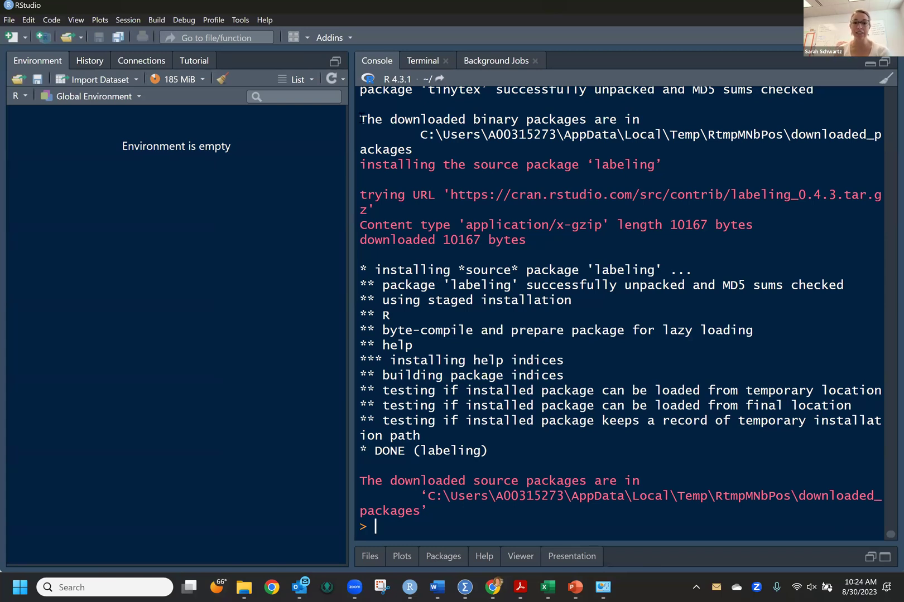
left_click_drag(592, 272, 706, 272)
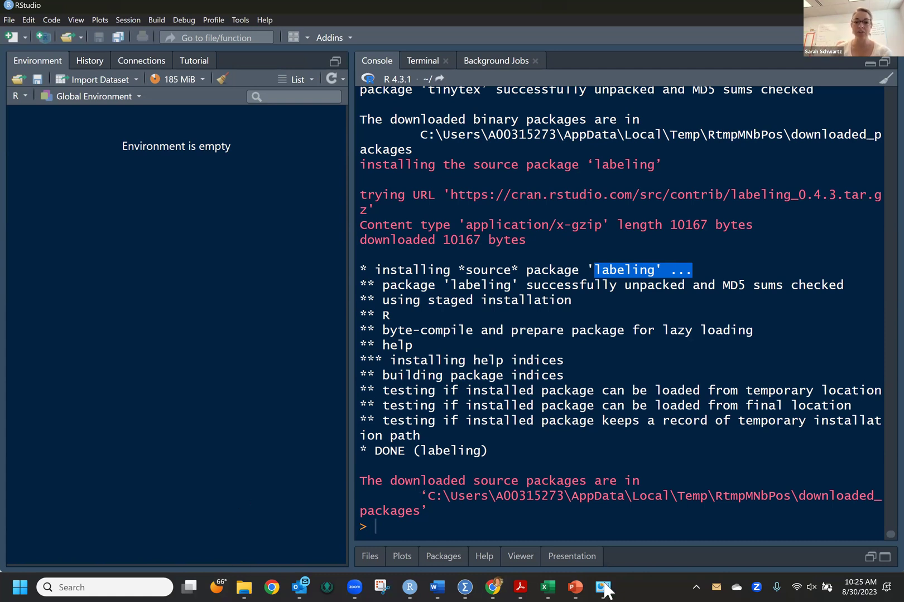
Run 1+1 in the Console to test that R accepts commands
type("1+1")
key("Return")
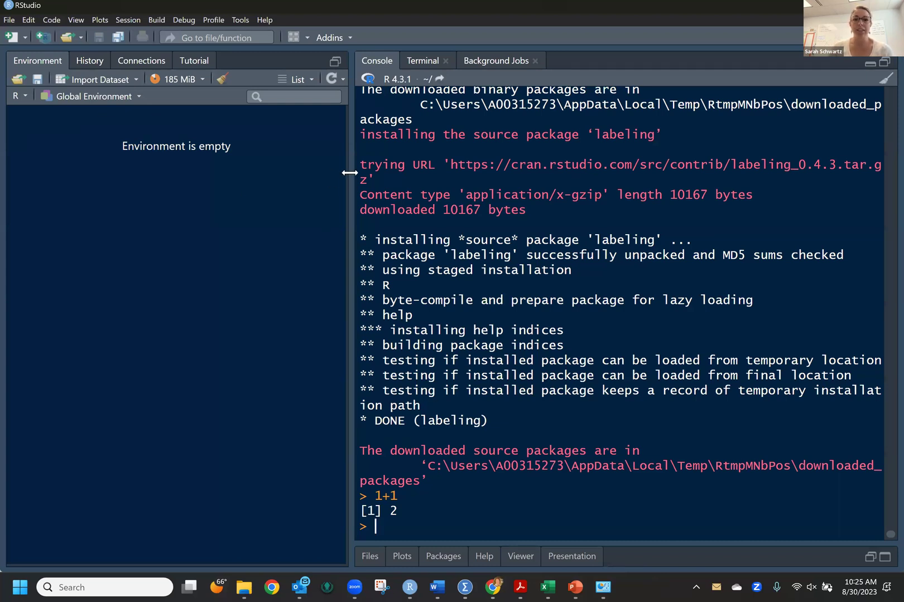
Widen the Environment pane's column and restore the Packages pane beneath the Console to show the User Library
left_click_drag(451, 166, 551, 167)
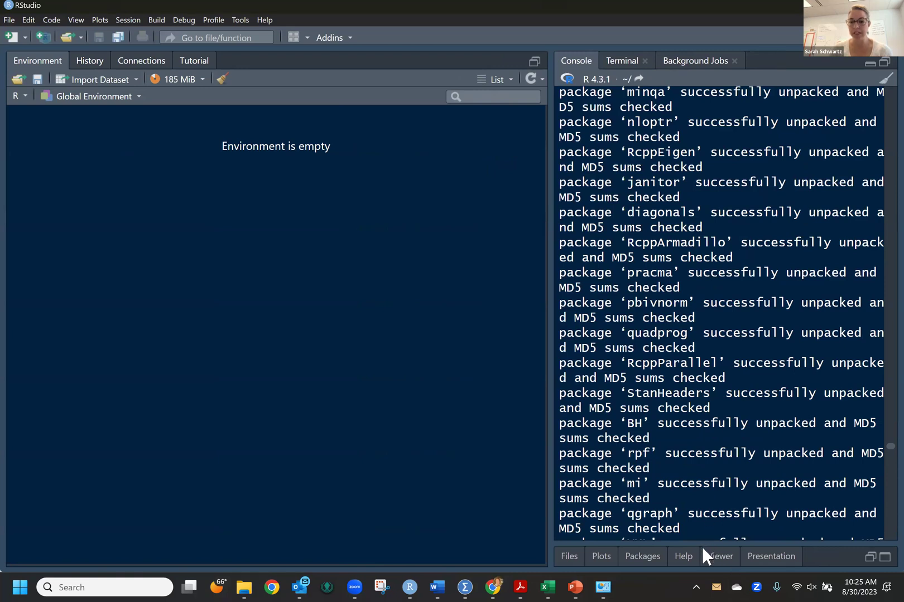
left_click(870, 557)
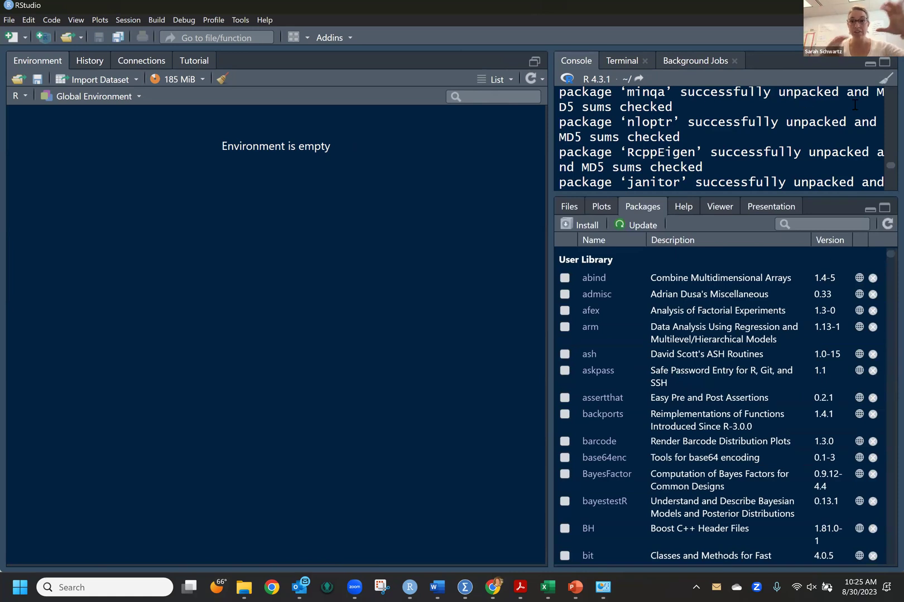
left_click(872, 211)
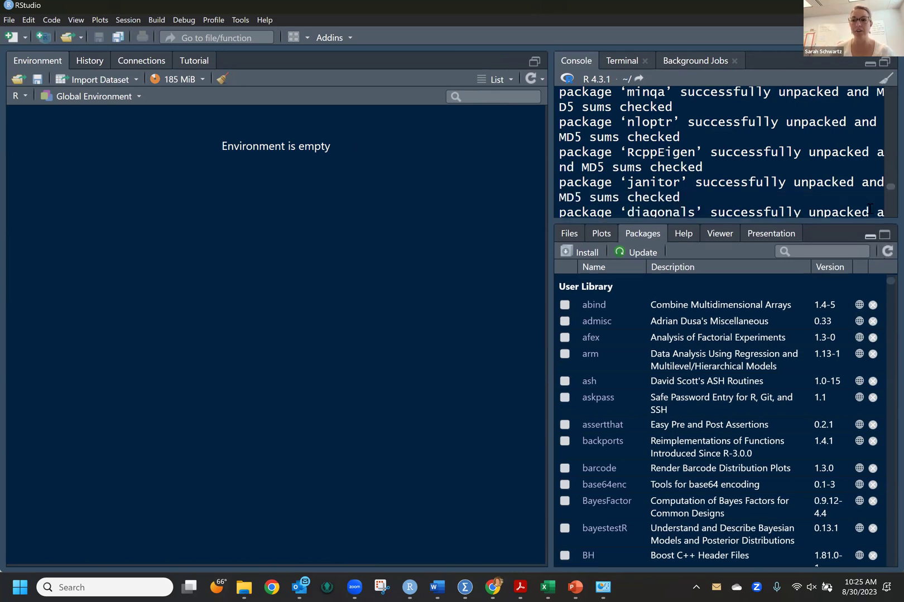
left_click(870, 557)
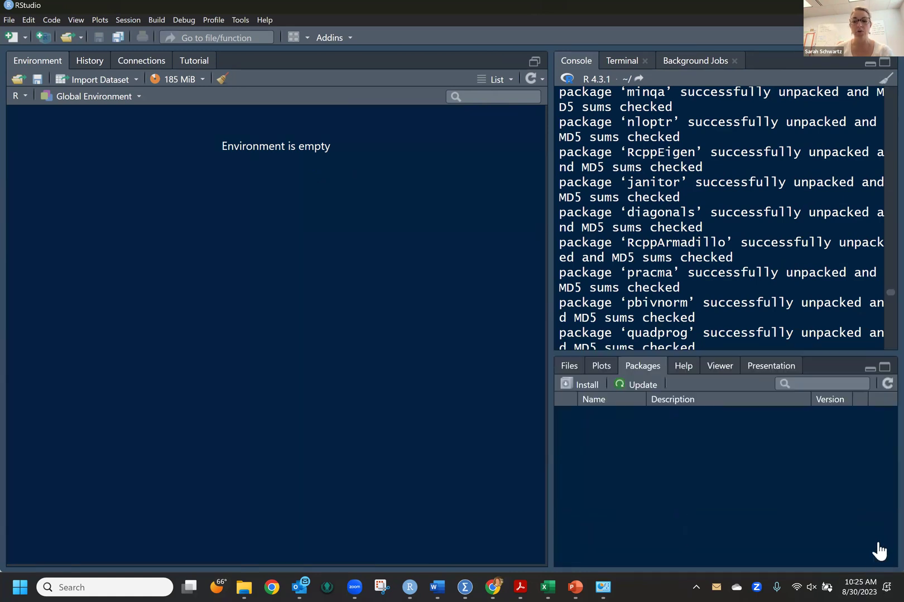
left_click(884, 208)
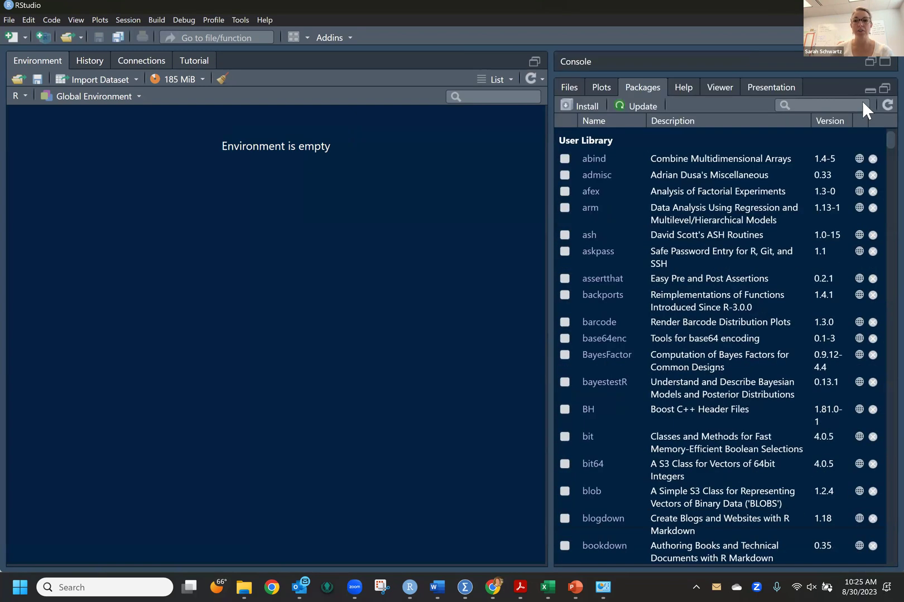
left_click(869, 91)
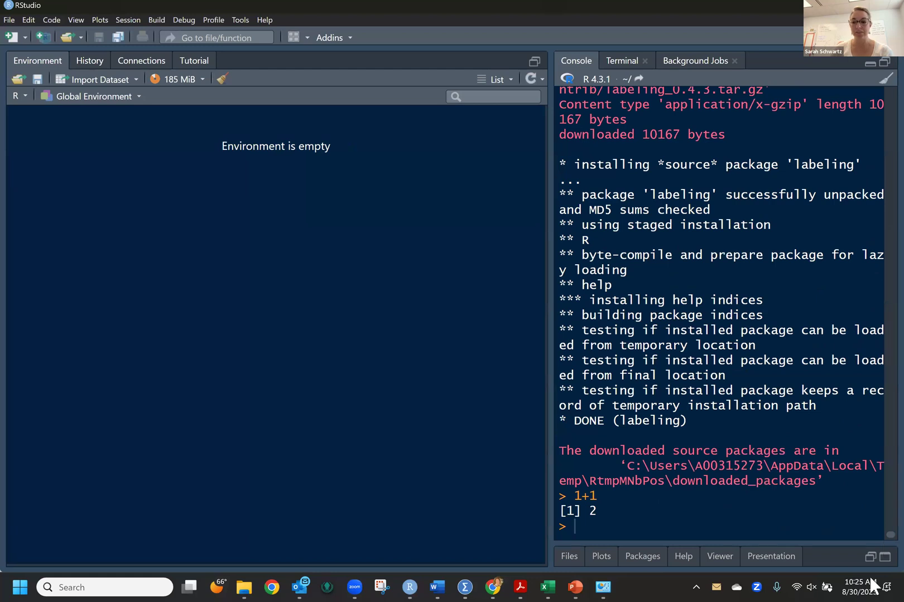
left_click(870, 556)
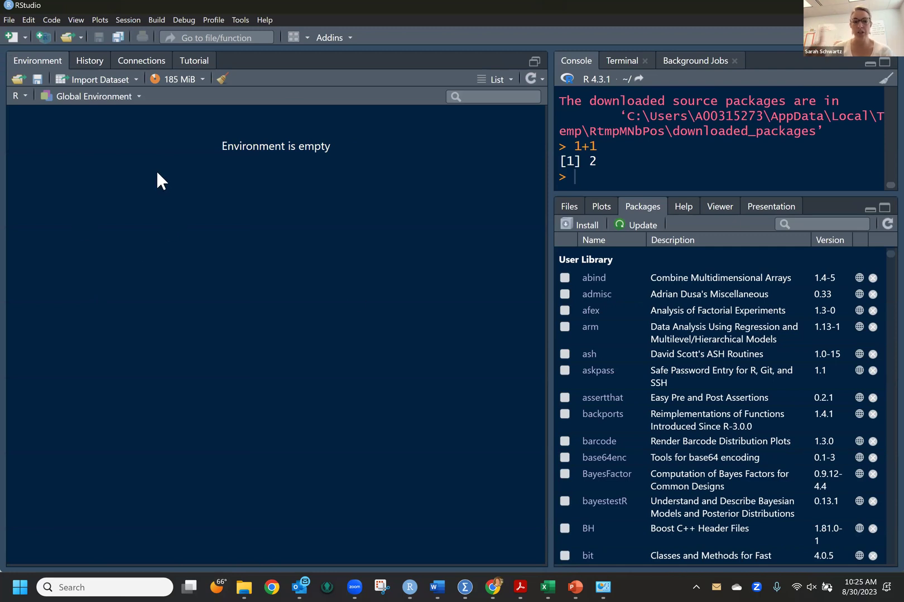
Create a new R Notebook, agreeing to install the updated markdown package
left_click(13, 39)
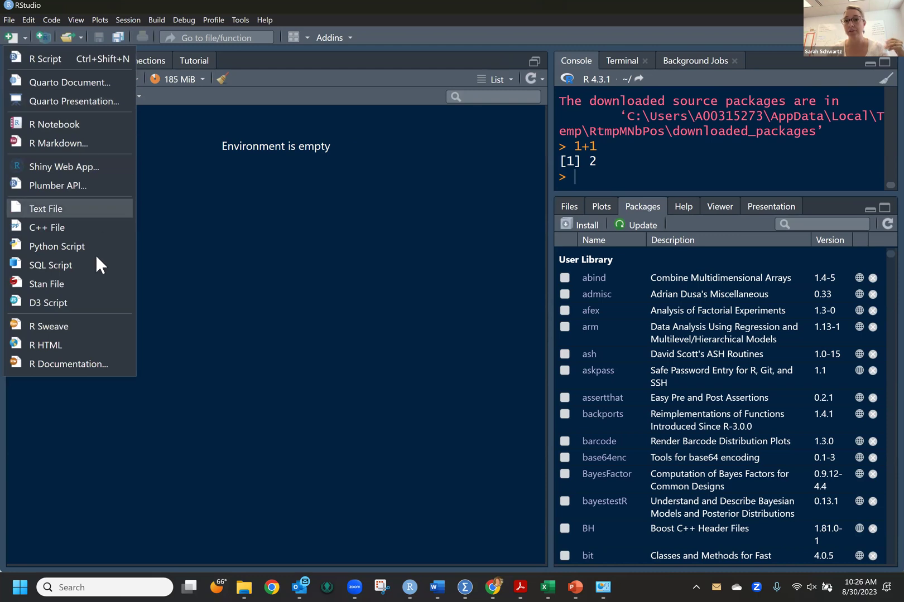
left_click(117, 124)
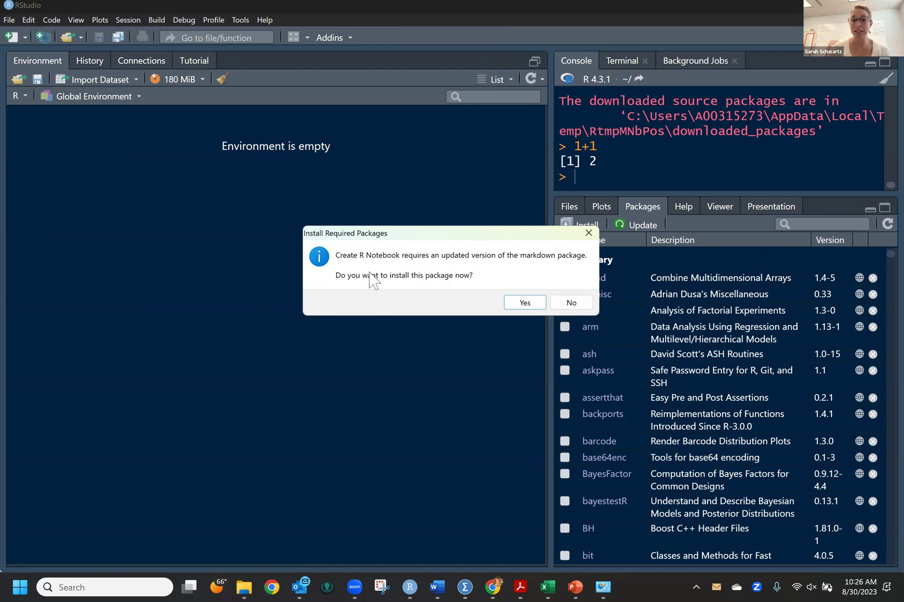
left_click(510, 304)
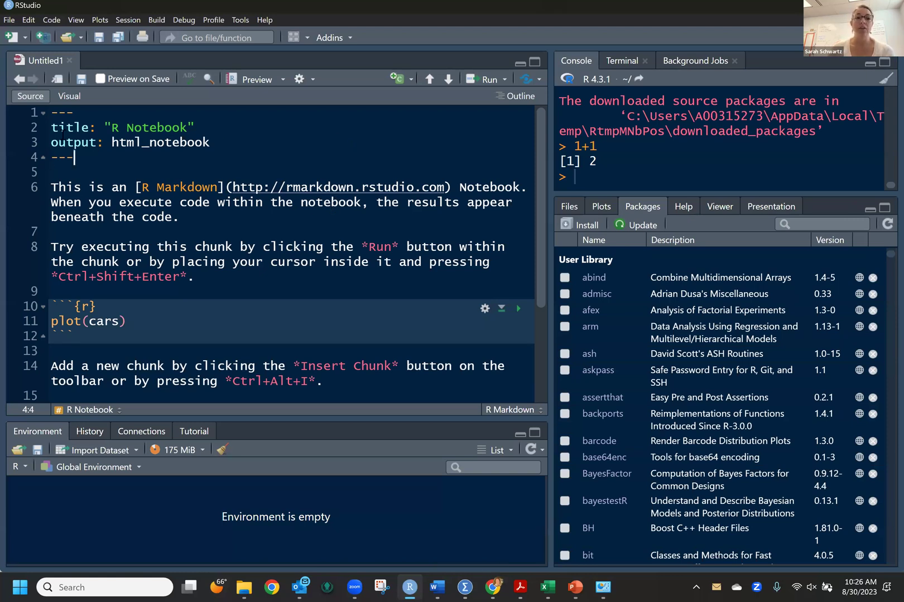
Set the output in the notebook's YAML header to pdf_document and look over the template text
left_click_drag(74, 158, 43, 116)
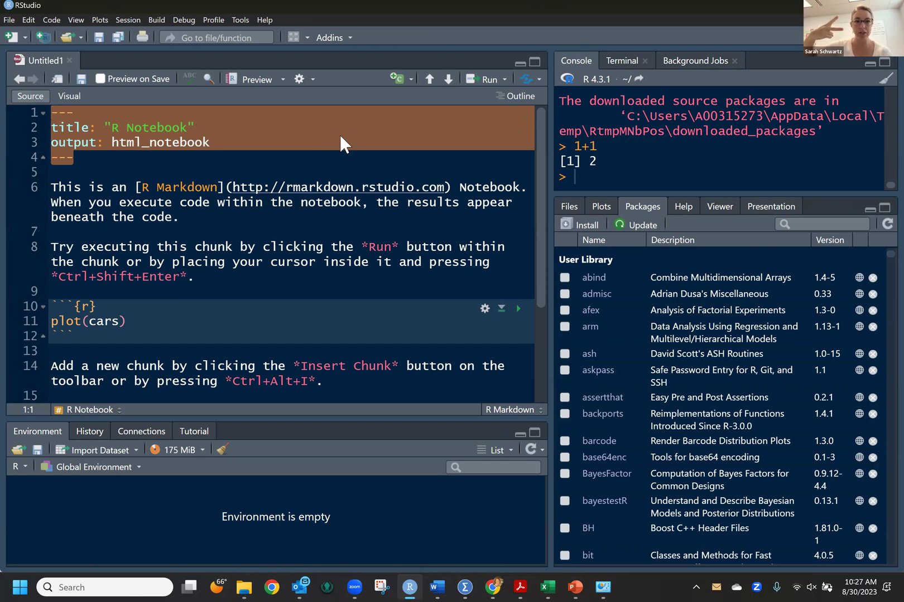
left_click(110, 129)
left_click_drag(111, 143, 220, 143)
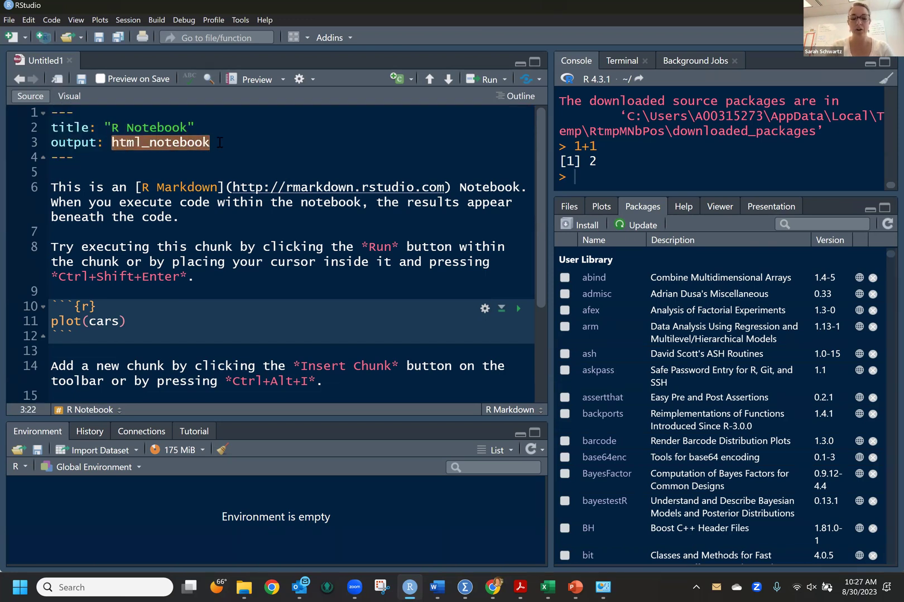
type("pdf_document")
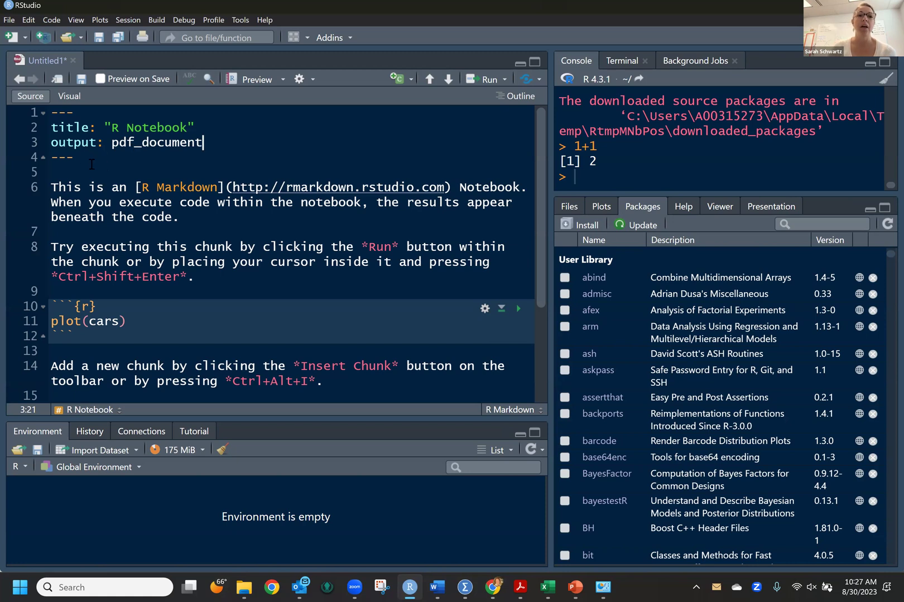
left_click_drag(86, 158, 14, 84)
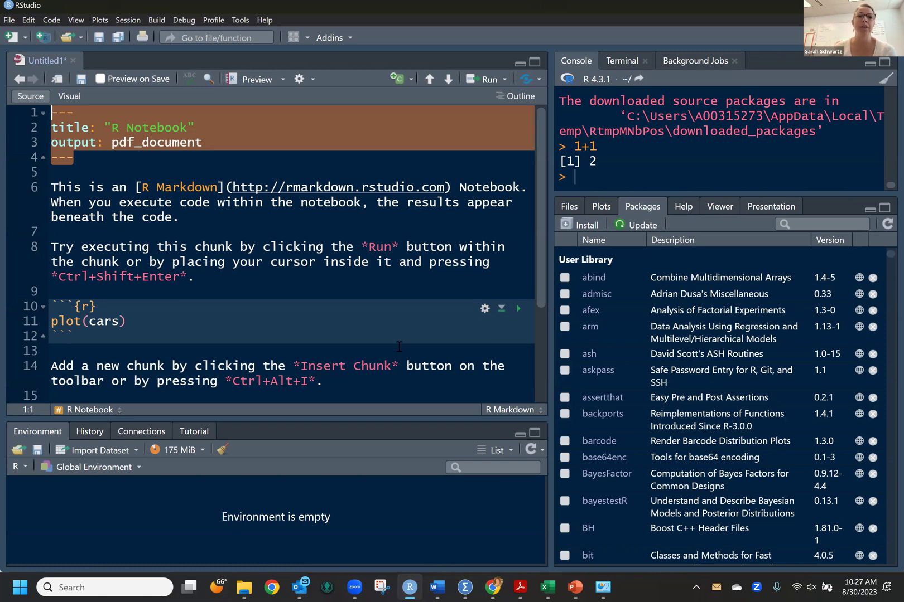
scroll(338, 307, "down", 1)
scroll(454, 360, "down", 2)
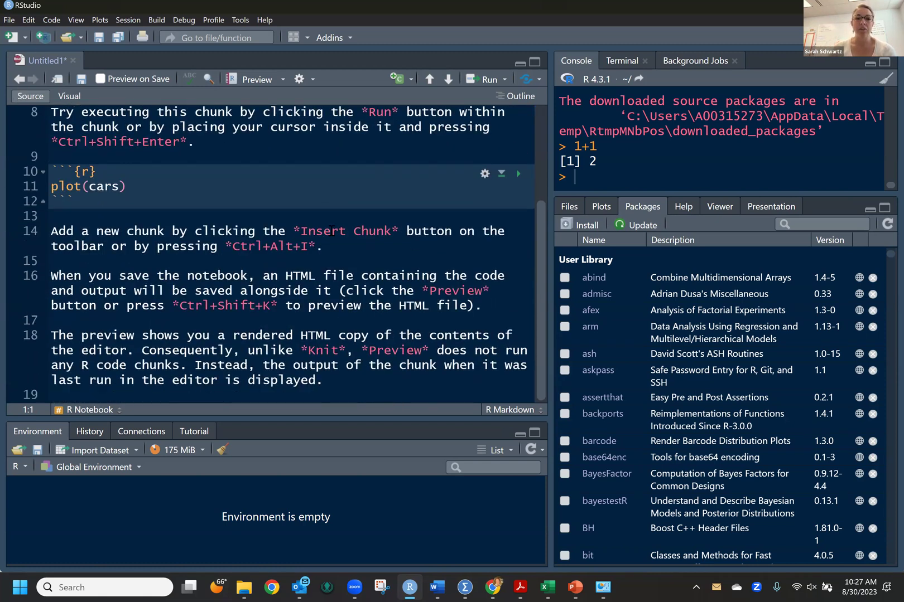
scroll(348, 312, "up", 3)
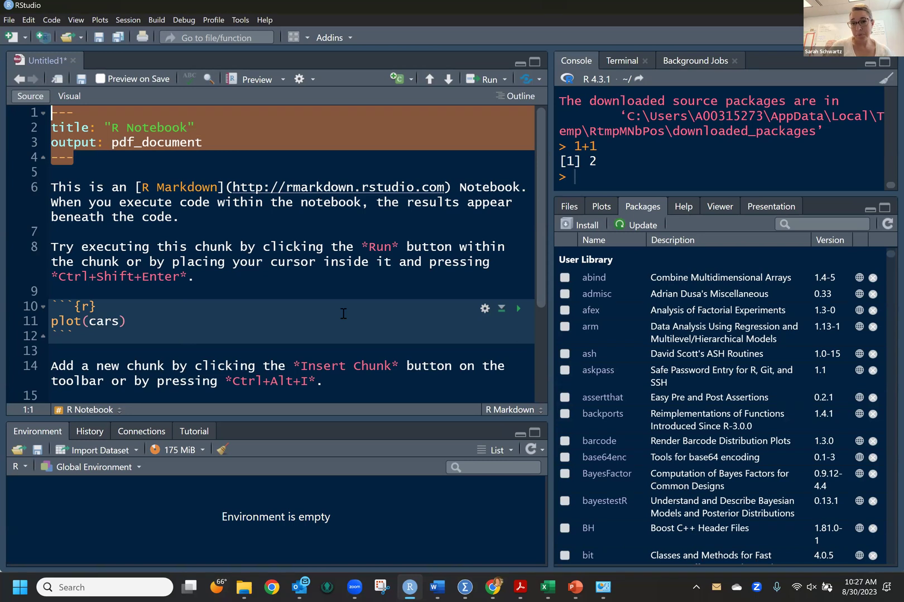
Widen the notebook editor's column and look over the template text and the pdf_document output setting in the header
left_click_drag(550, 290, 670, 275)
left_click_drag(51, 187, 471, 426)
scroll(347, 256, "up", 2)
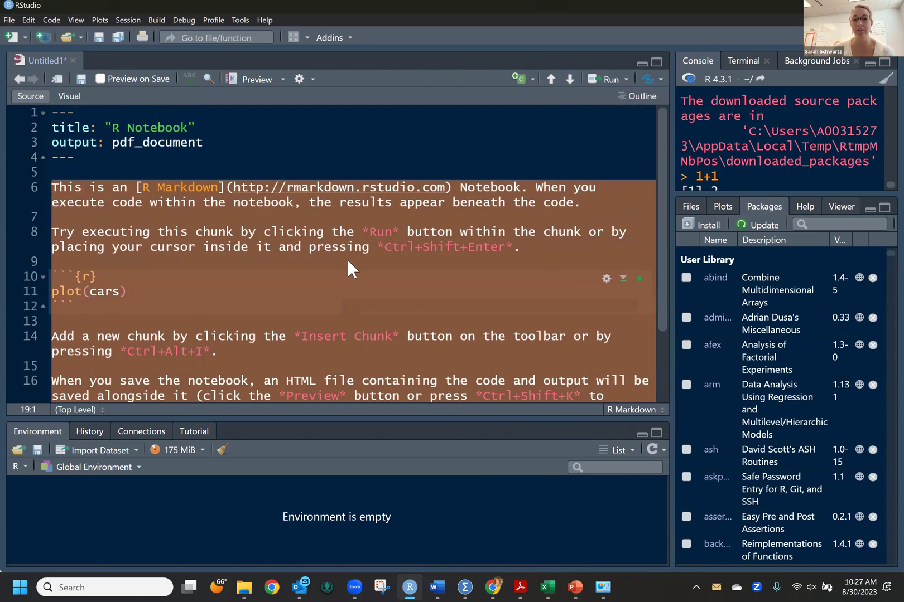
left_click(377, 231)
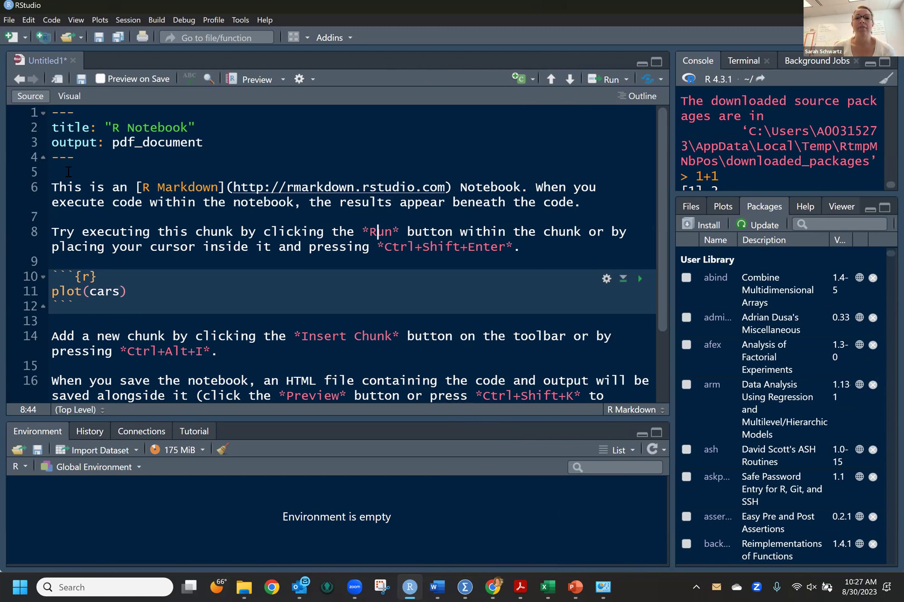
scroll(117, 190, "down", 3)
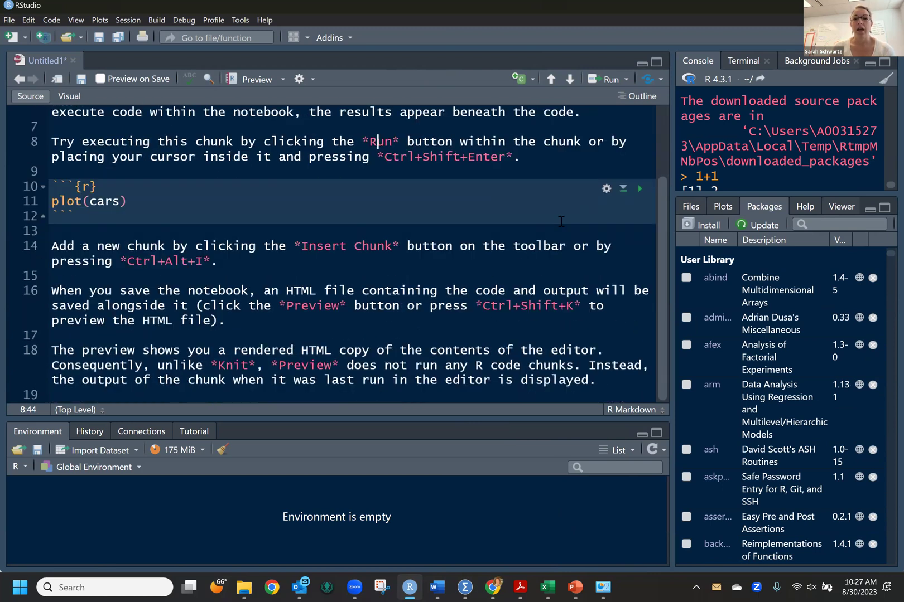
scroll(319, 234, "up", 3)
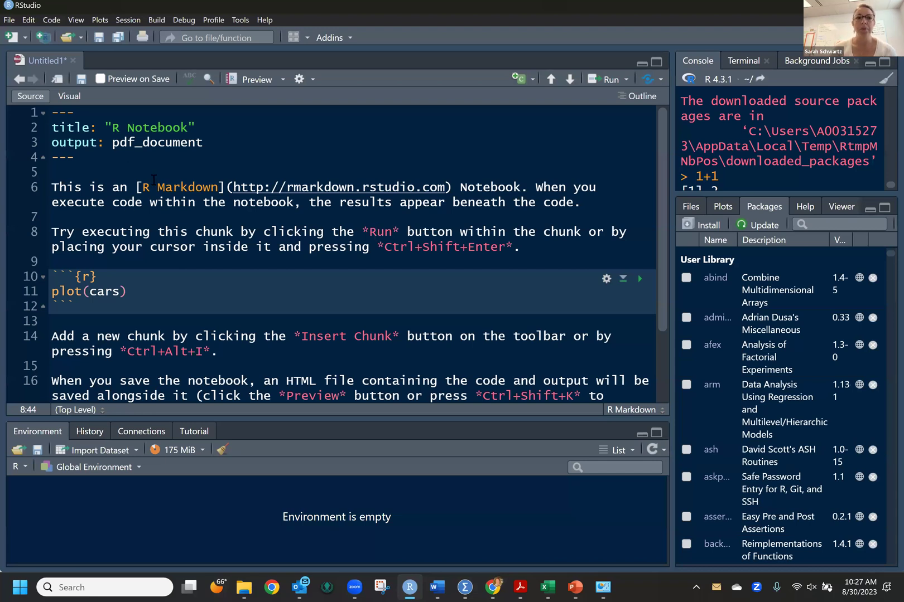
left_click_drag(111, 142, 214, 147)
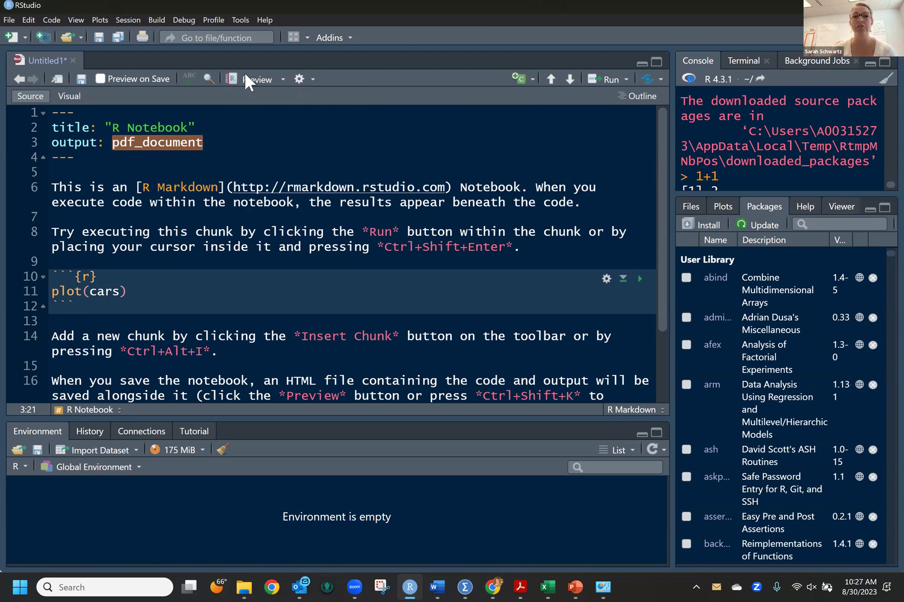
left_click(282, 80)
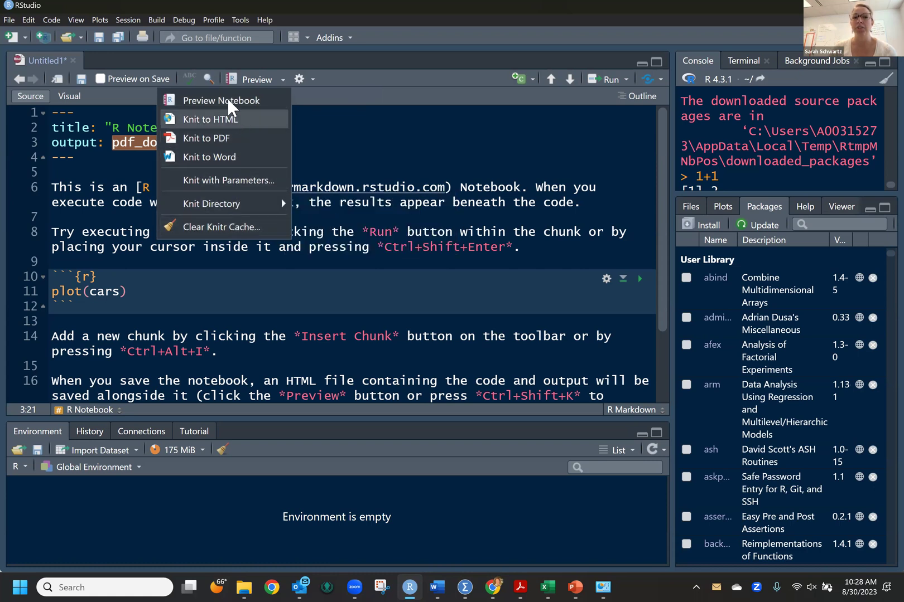
left_click(253, 136)
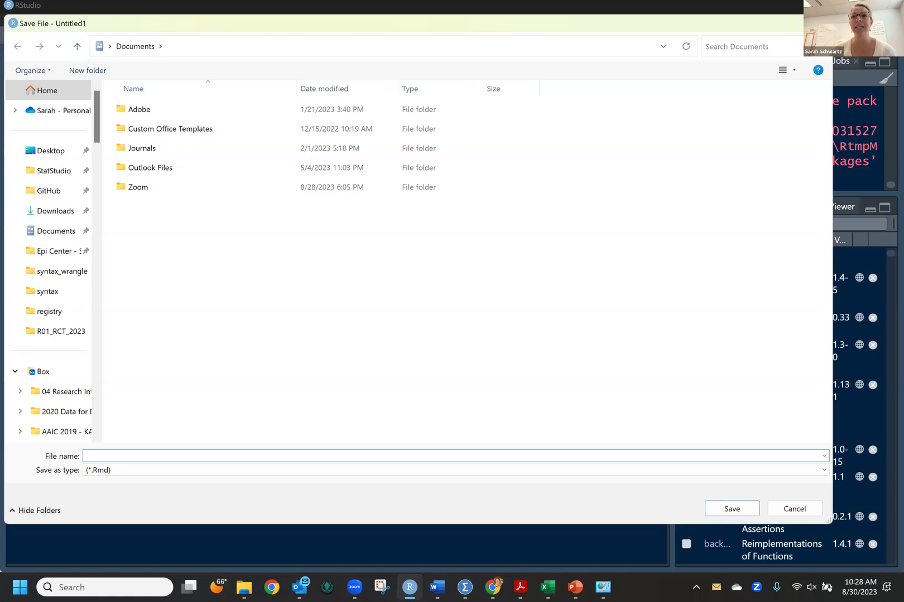
key("Escape")
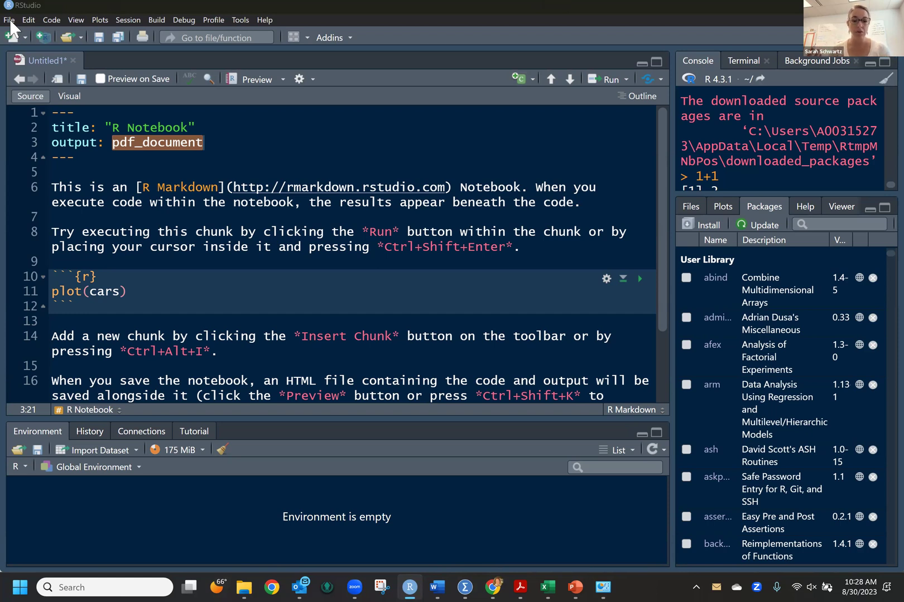
key("ctrl+s")
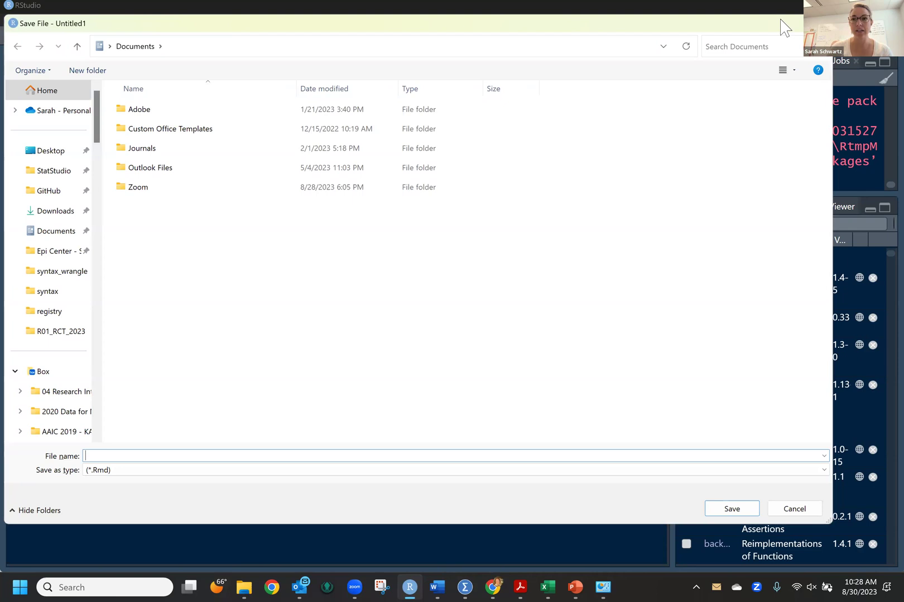
key("Escape")
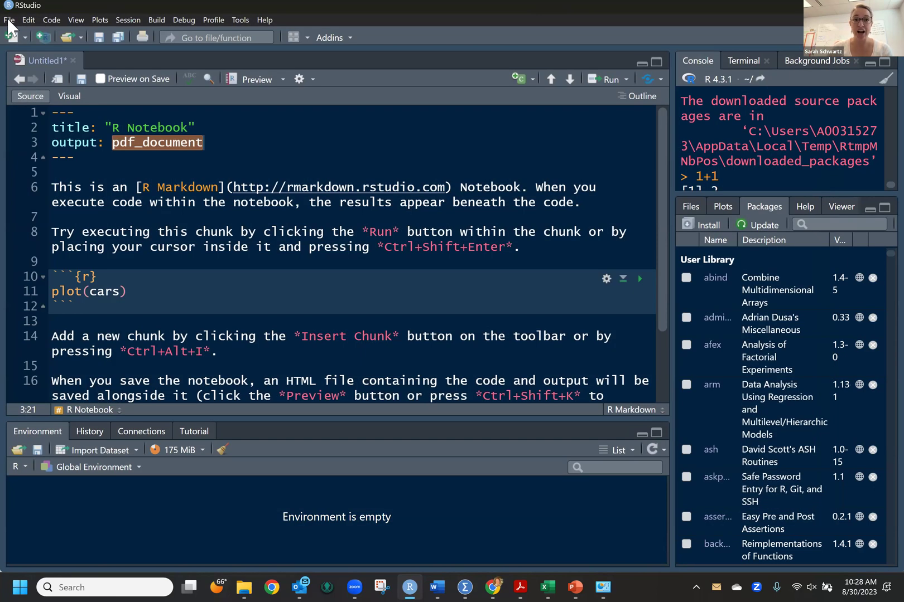
Save the notebook as test1 in the Documents folder, in Rmd format
left_click(10, 20)
left_click(71, 227)
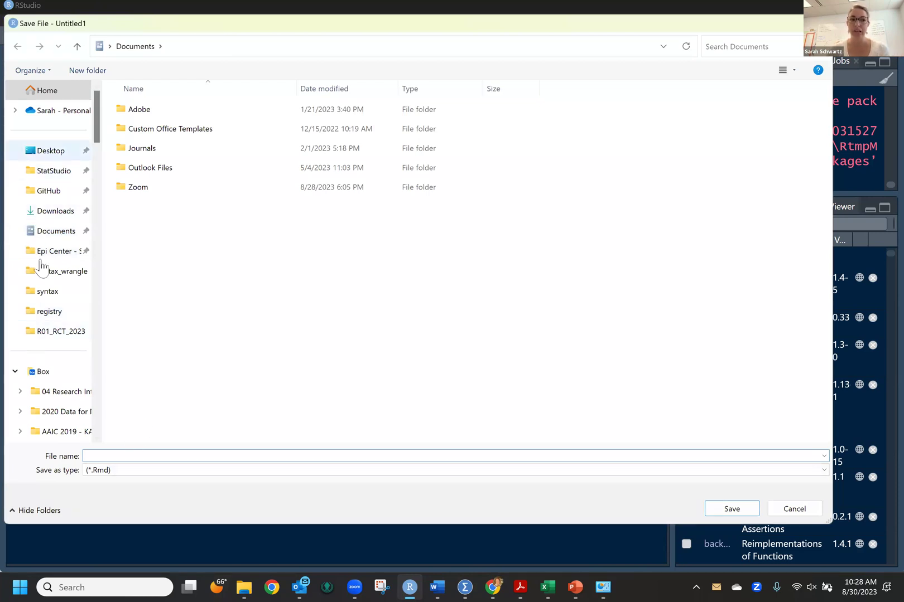
type("test1")
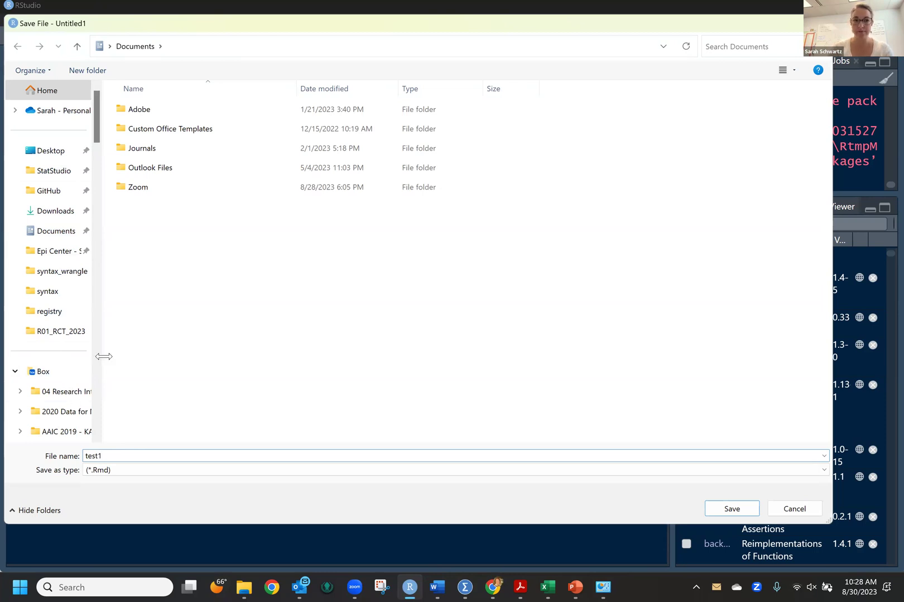
left_click(719, 509)
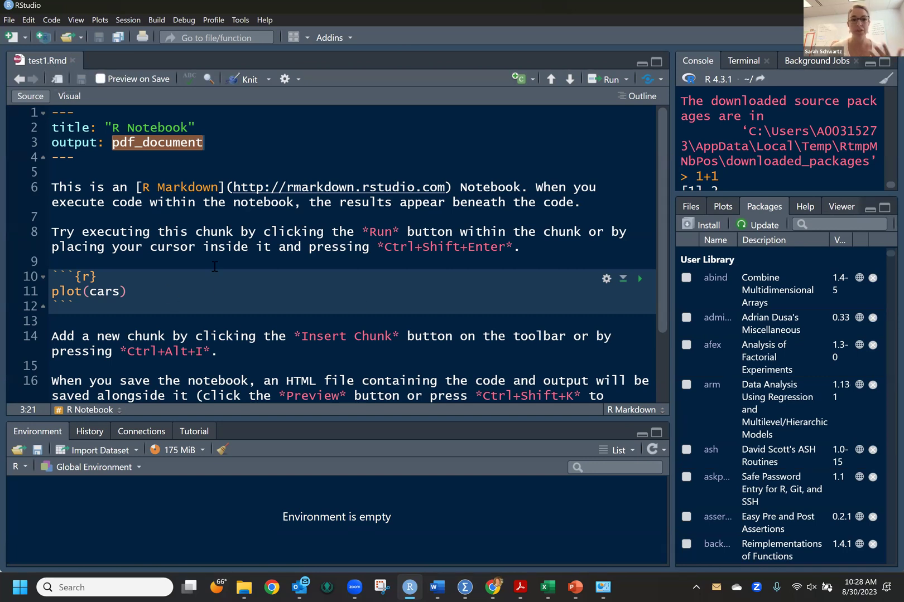
Knit the saved test1.Rmd notebook to PDF
scroll(258, 304, "down", 3)
scroll(164, 150, "up", 3)
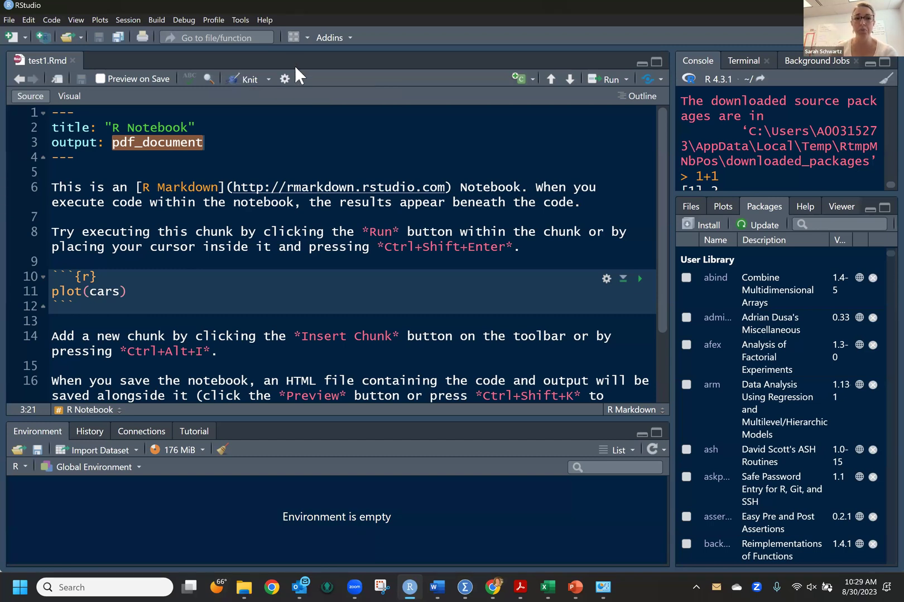
left_click(268, 79)
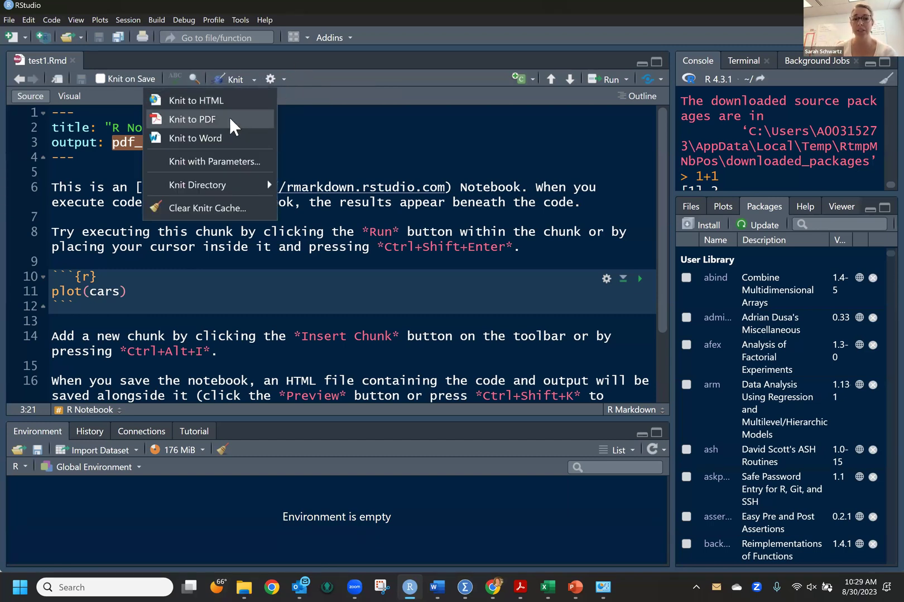
left_click(253, 88)
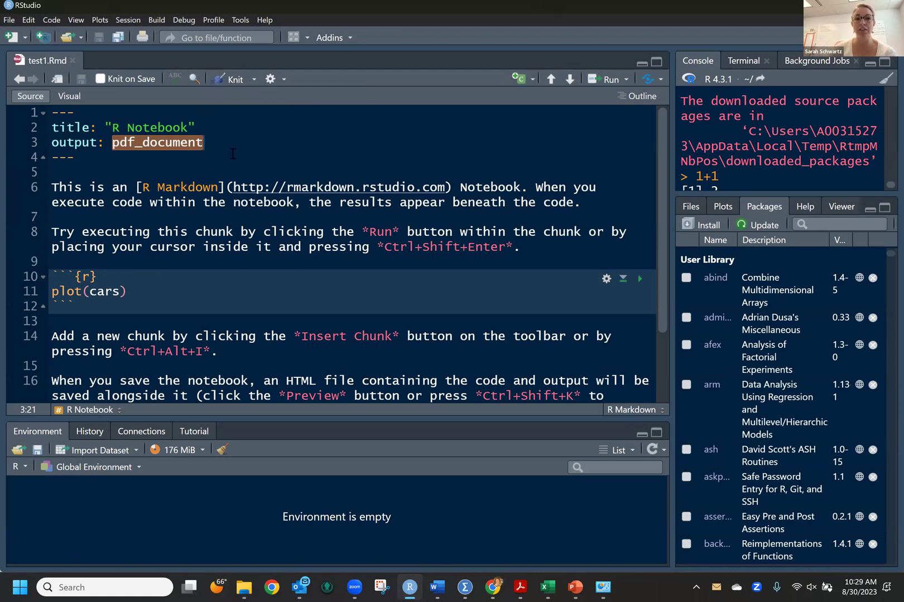
key("Down")
left_click(227, 83)
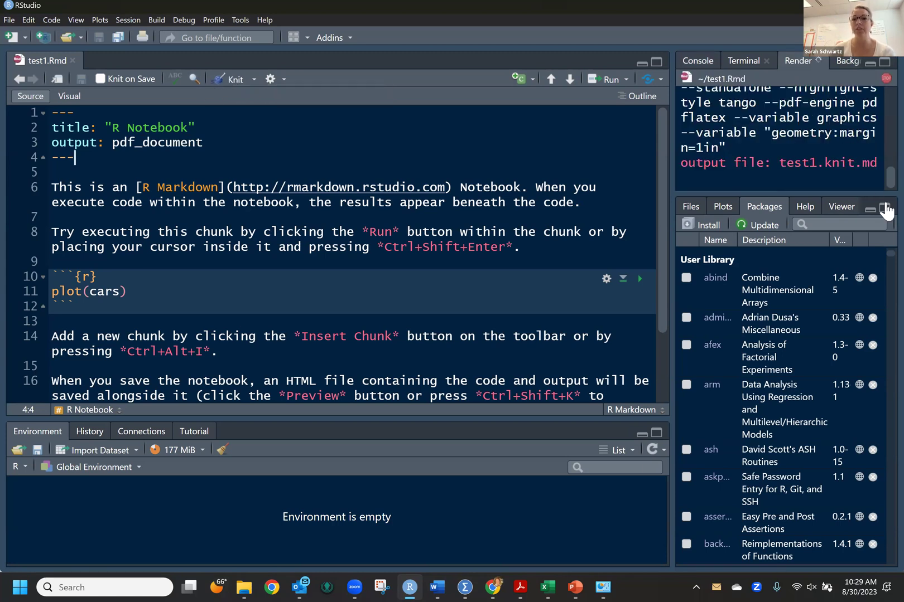
Widen the Console's column and examine the Render log for test1.Rmd, comparing it with the notebook's output setting
left_click_drag(672, 350, 487, 367)
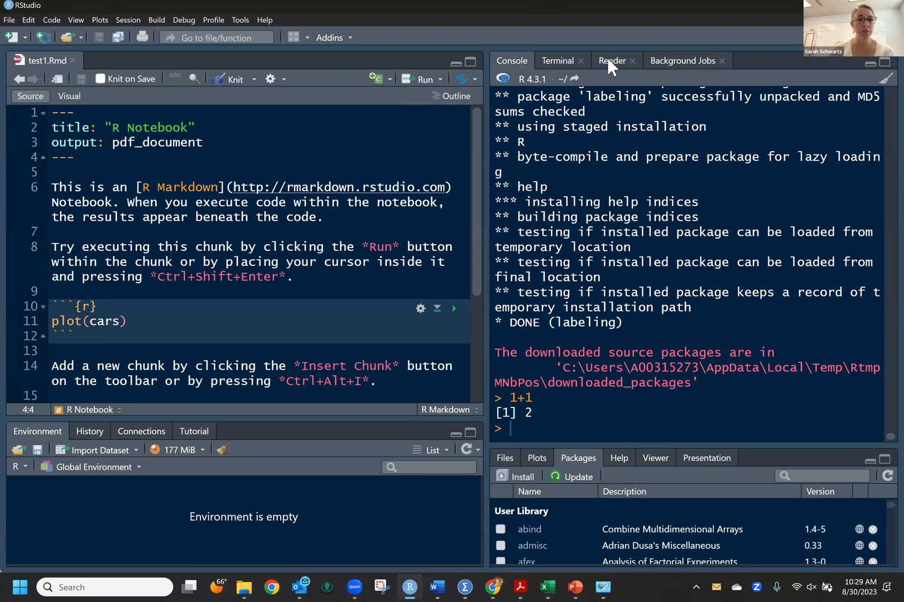
left_click(608, 65)
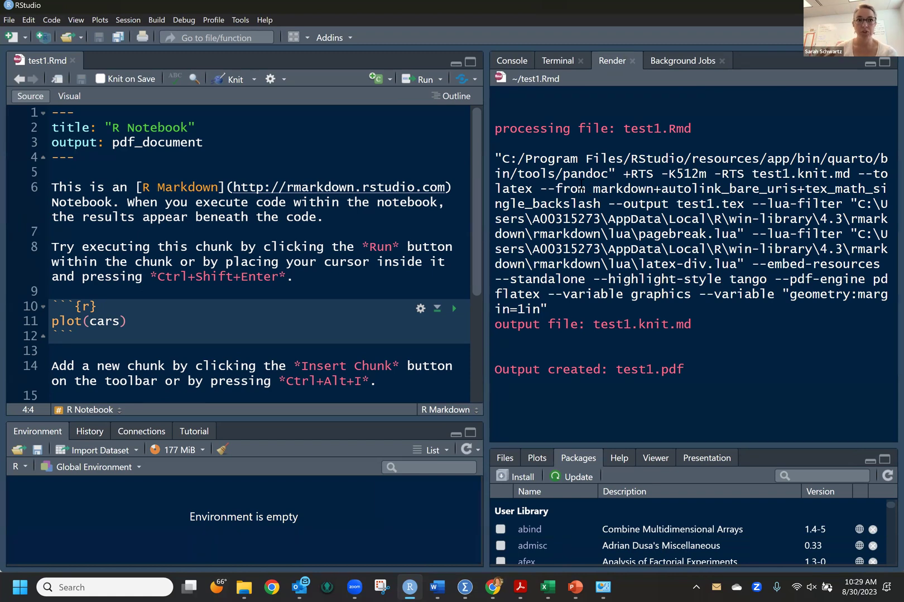
left_click_drag(495, 128, 695, 129)
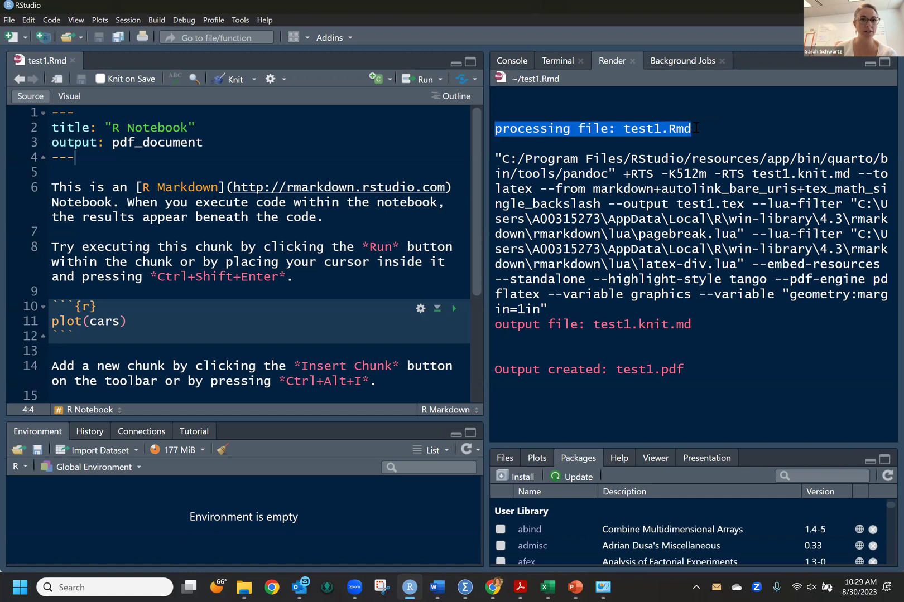
left_click(656, 149)
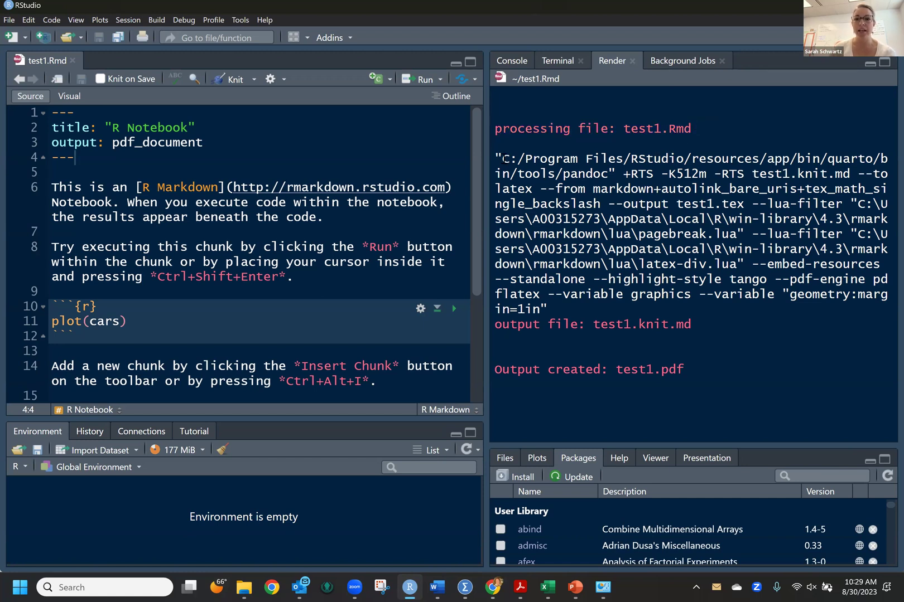
left_click_drag(495, 158, 538, 287)
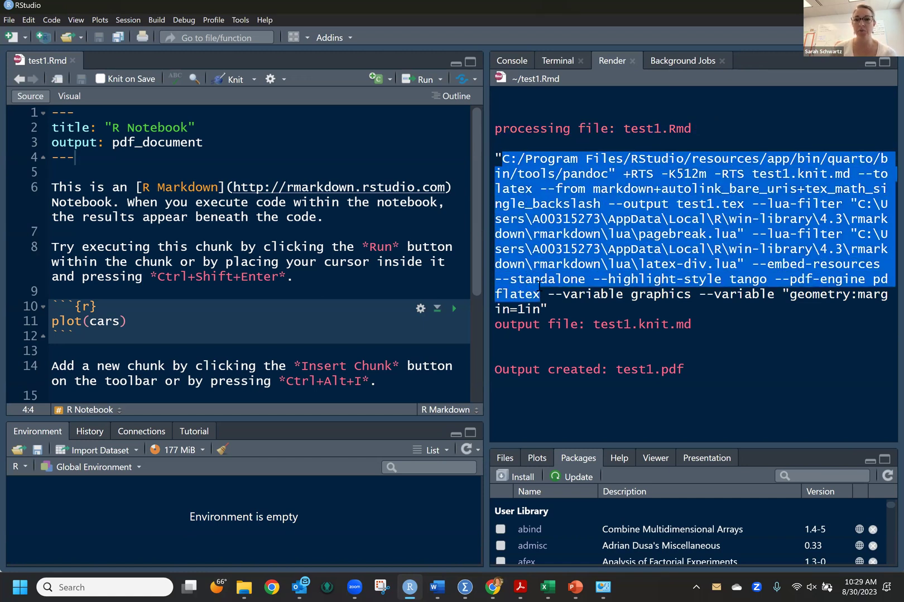
left_click(555, 183)
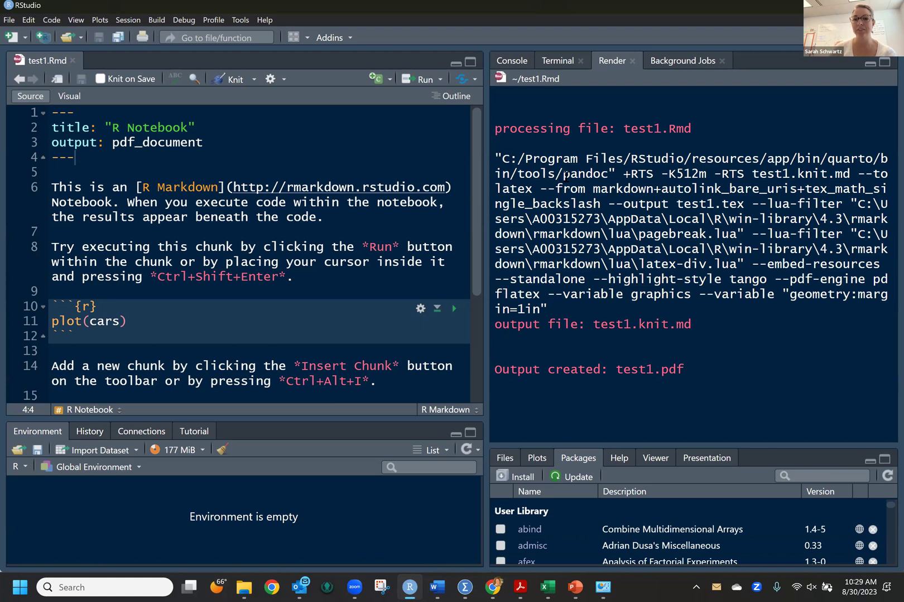
left_click_drag(555, 175, 615, 175)
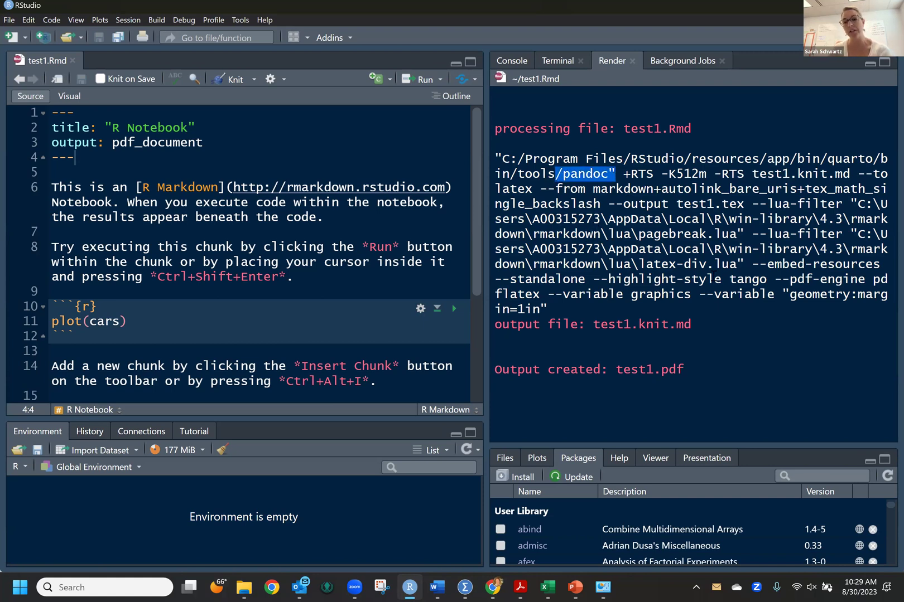
left_click_drag(494, 371, 684, 377)
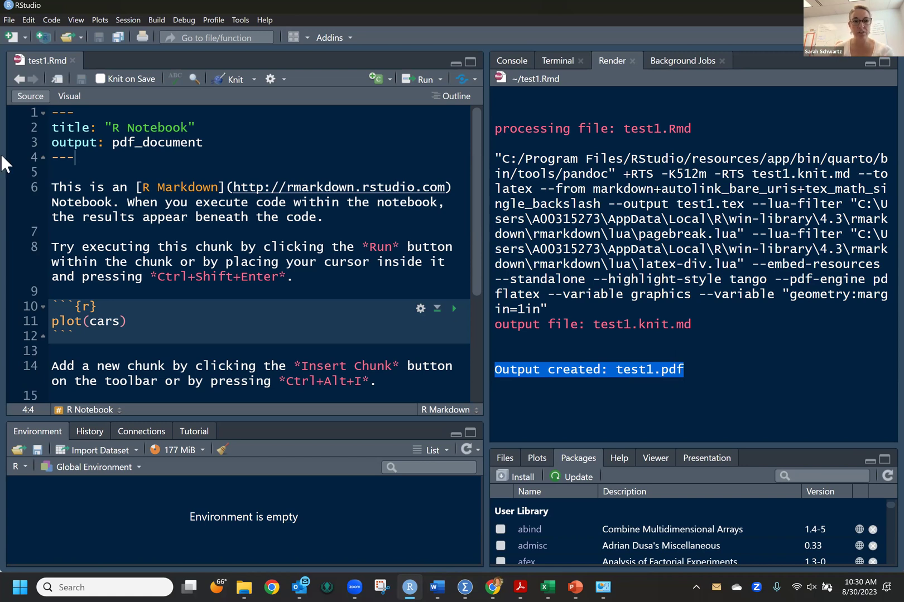
left_click_drag(50, 141, 238, 148)
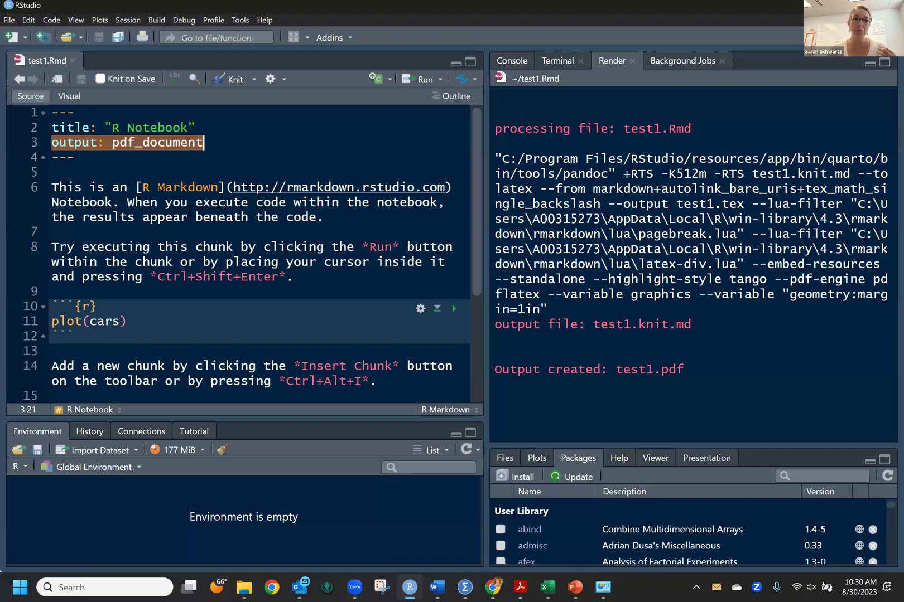
Switch to File Explorer, locate test1.Rmd and test1.pdf in the Documents folder, and open test1.pdf in Adobe Acrobat
left_click(244, 588)
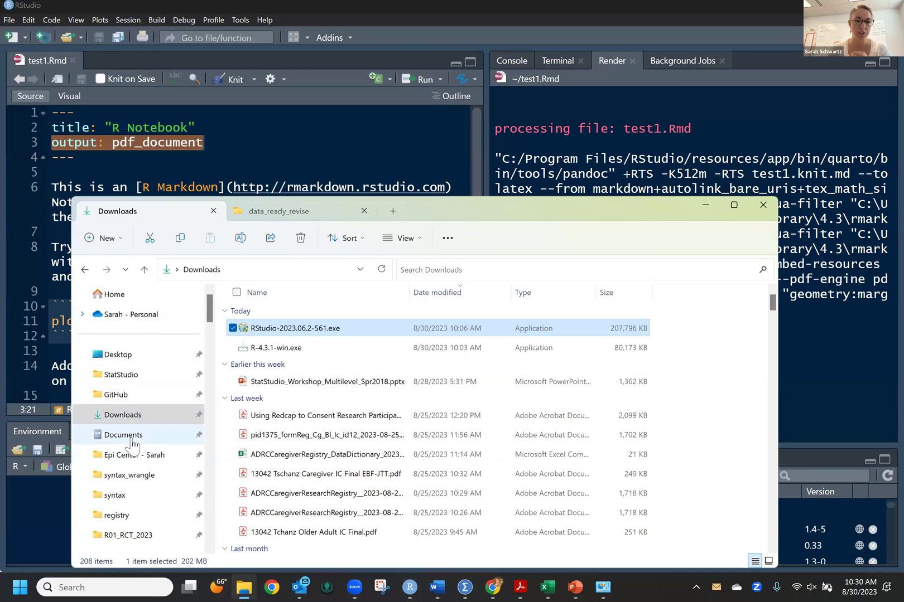
left_click(123, 435)
scroll(337, 395, "down", 1)
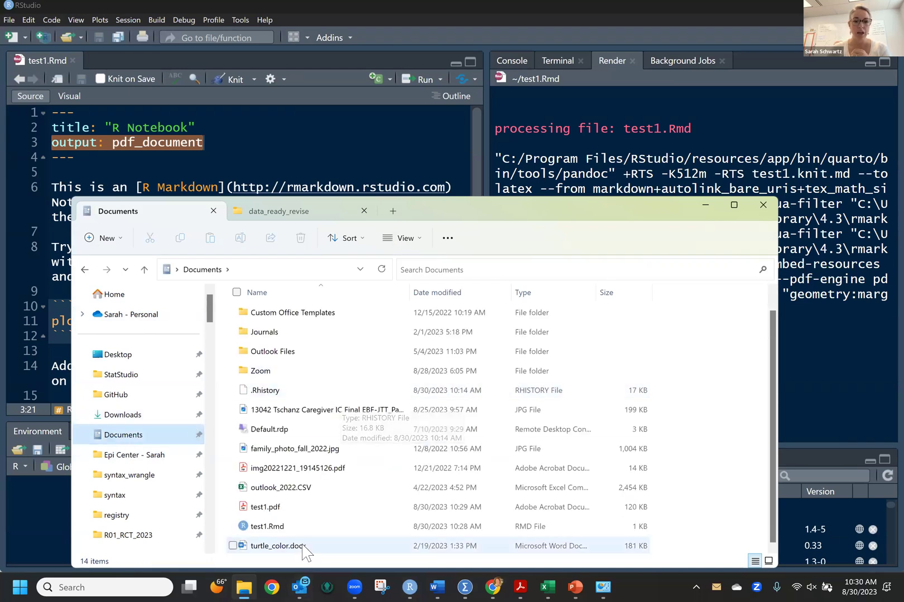
left_click(285, 527)
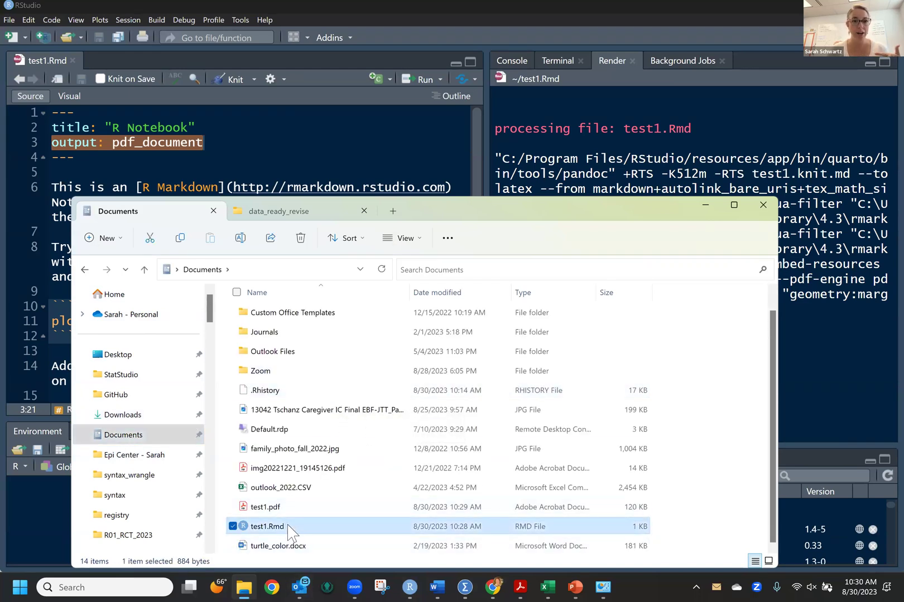
left_click(286, 509)
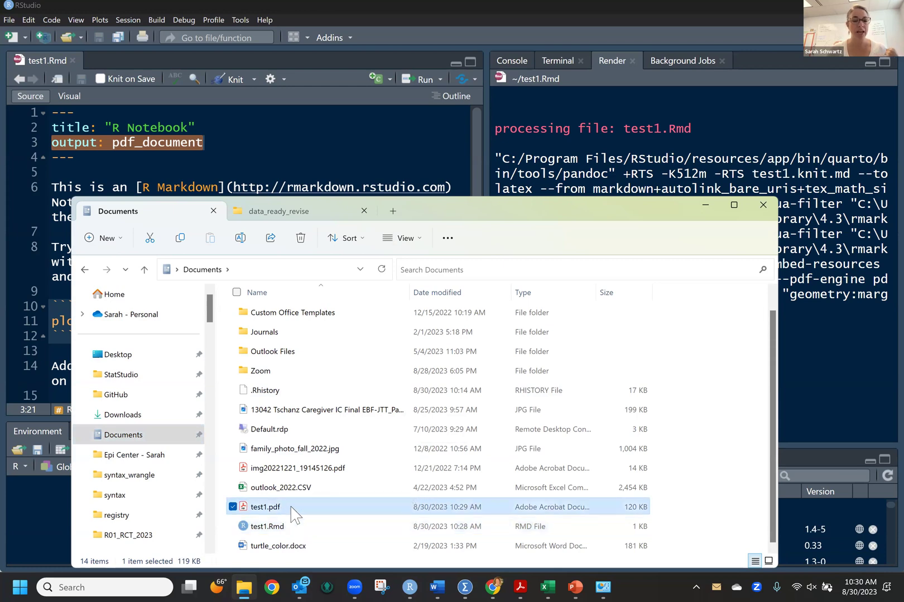
double_click(290, 507)
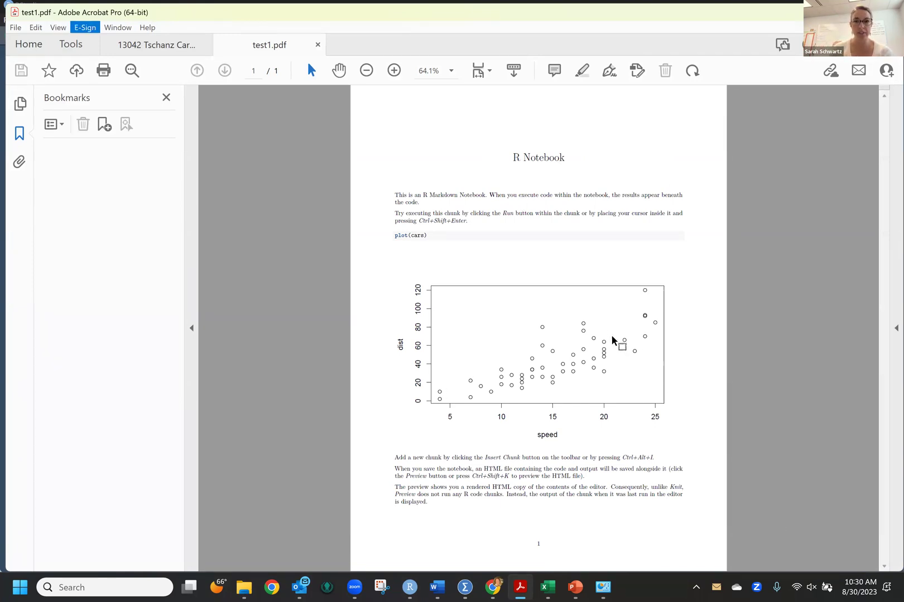
Examine the title, text and plot(cars) code in the PDF, fitting the page to the window's width and hiding the Bookmarks pane
left_click_drag(512, 157, 567, 158)
left_click(406, 195)
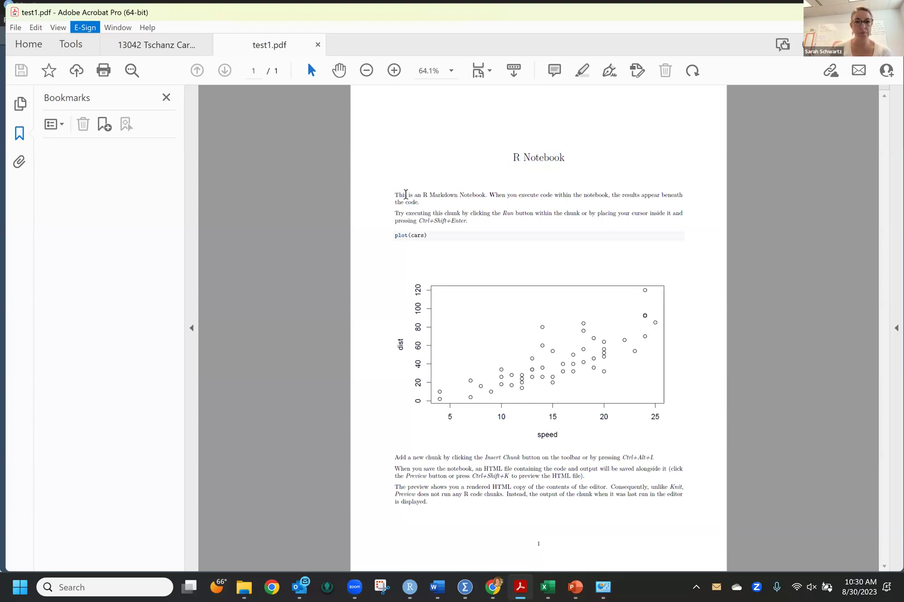
left_click_drag(446, 208, 486, 217)
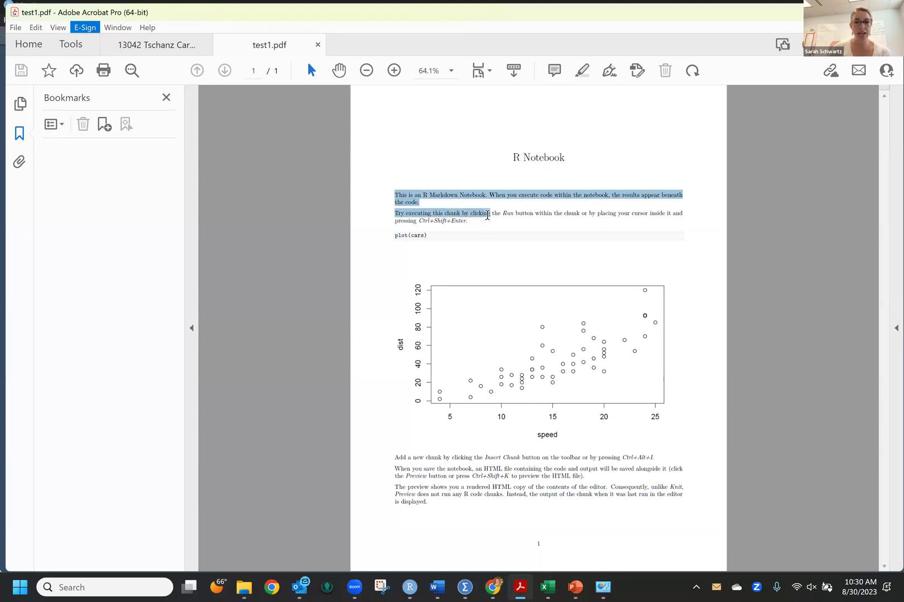
left_click(397, 237)
key("ctrl+2")
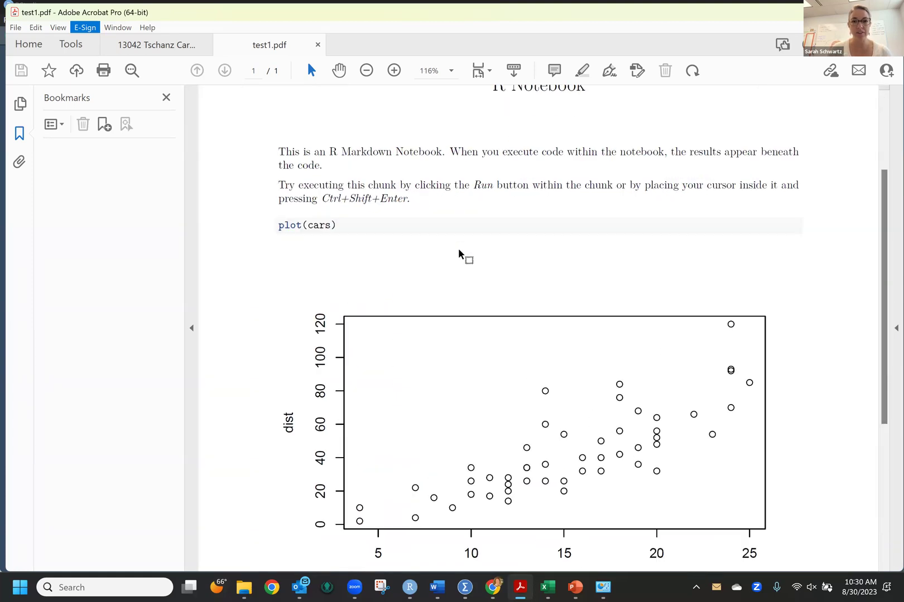
left_click(191, 328)
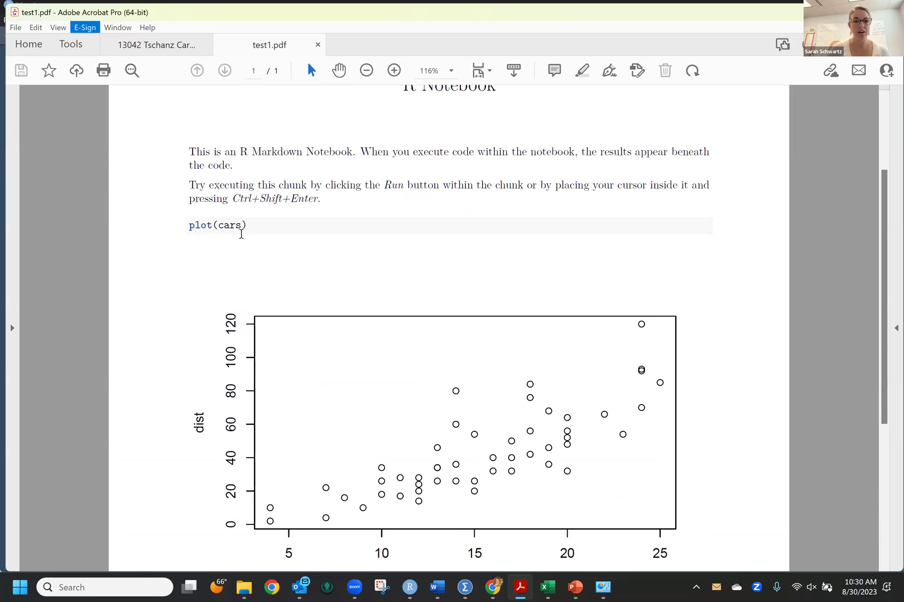
Examine the scatter plot and the closing paragraphs of test1.pdf, from the page's end back to its title
scroll(549, 385, "down", 1)
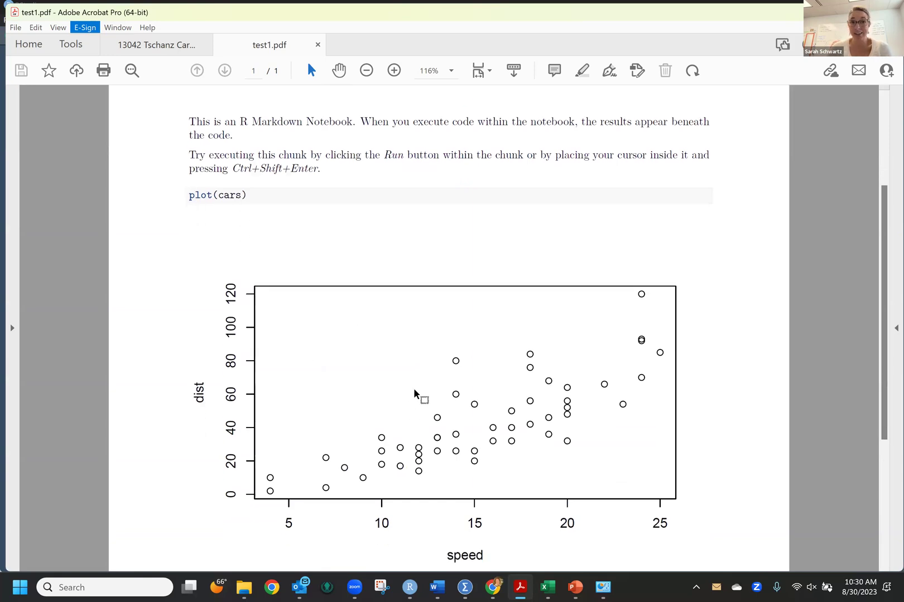
scroll(415, 395, "down", 6)
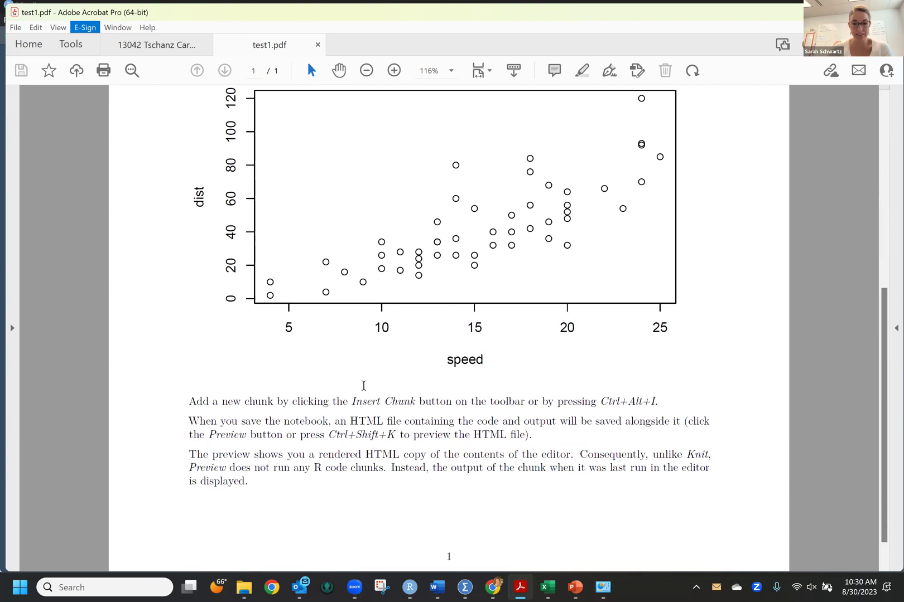
scroll(363, 385, "down", 1)
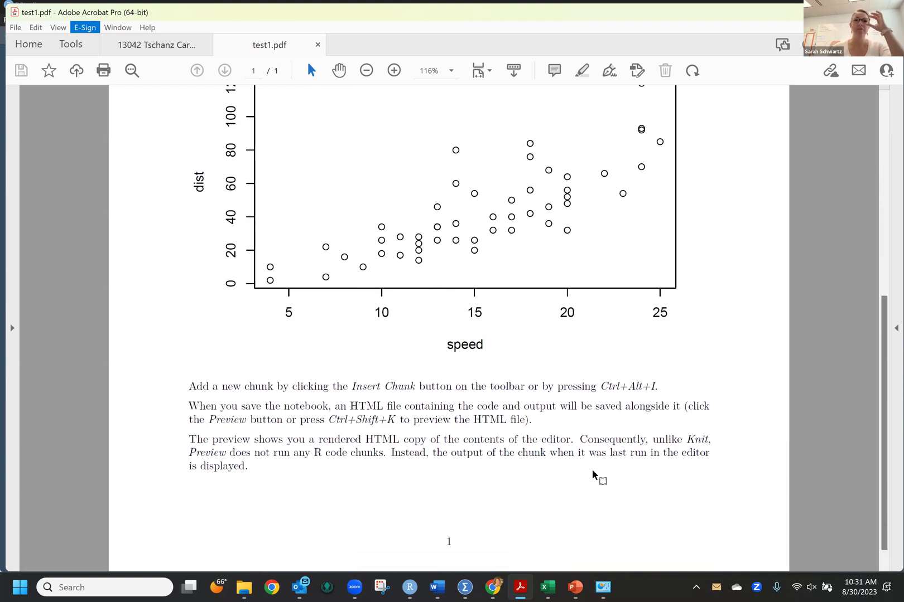
scroll(585, 469, "up", 10)
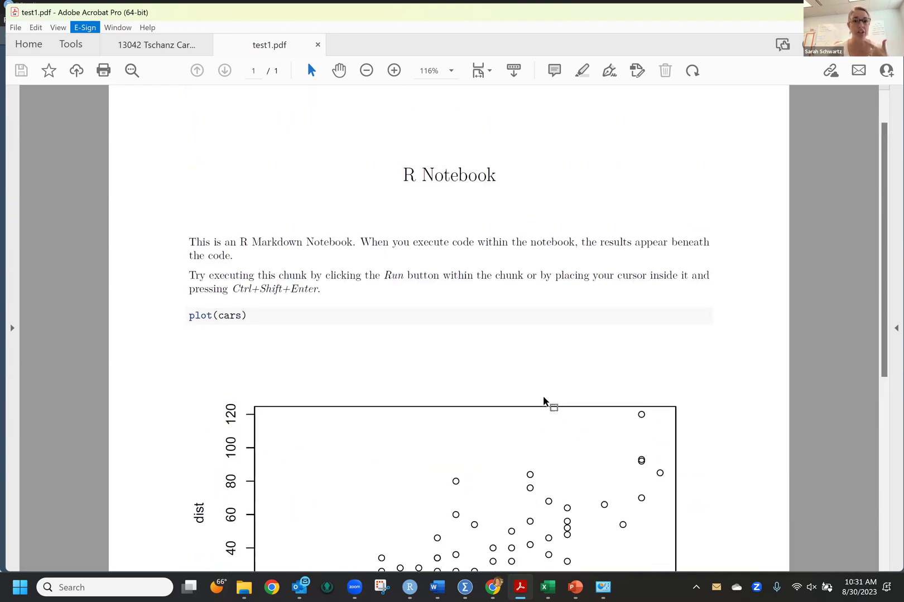
scroll(544, 401, "up", 1)
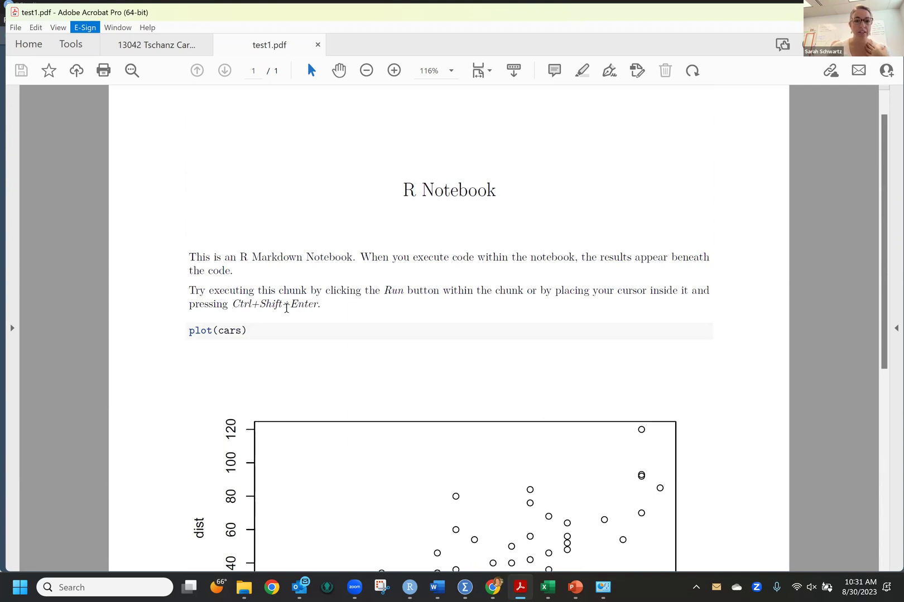
Examine the italic phrases in the PDF text, including Ctrl+Shift+Enter, Preview, Ctrl+Shift+K and Insert Chunk
double_click(287, 308)
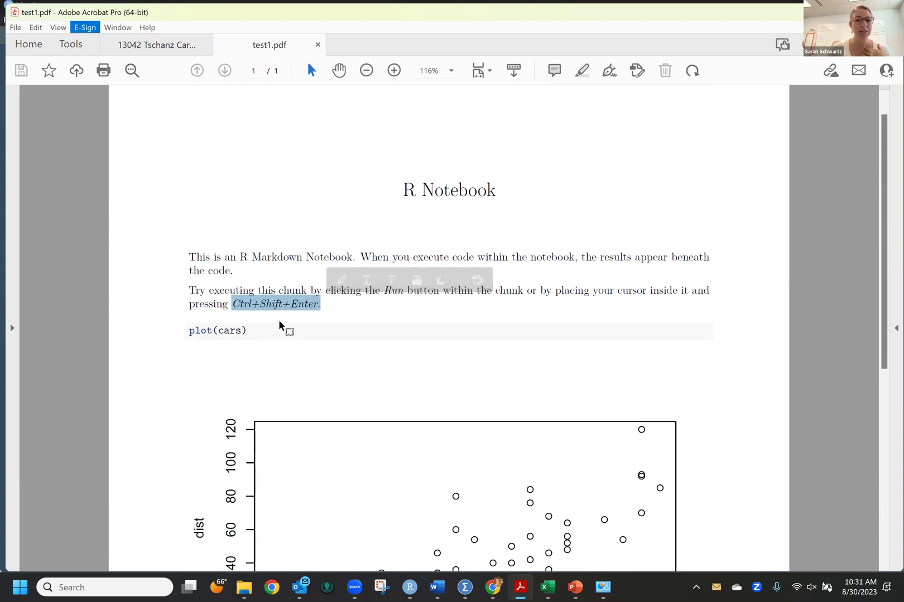
left_click(329, 313)
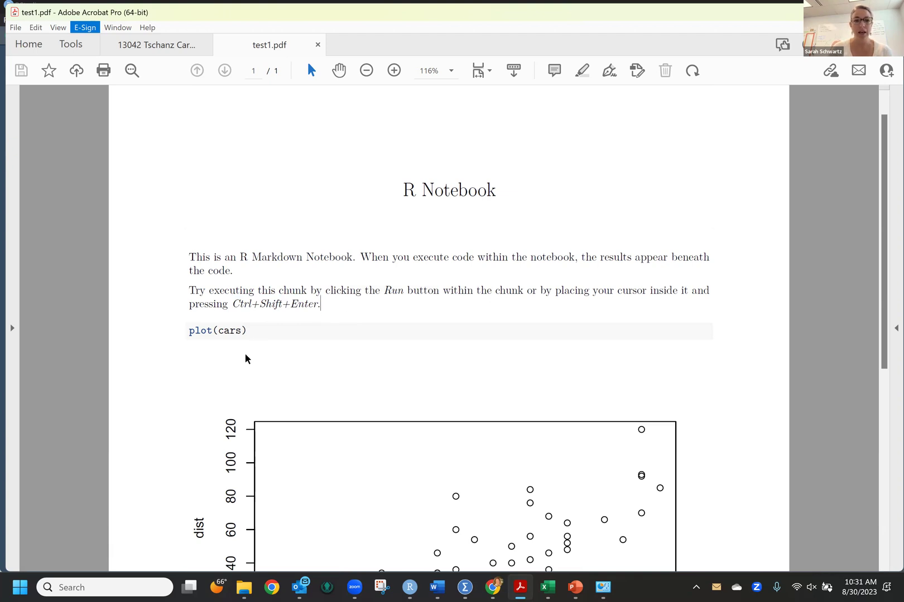
scroll(462, 359, "down", 5)
scroll(463, 353, "down", 2)
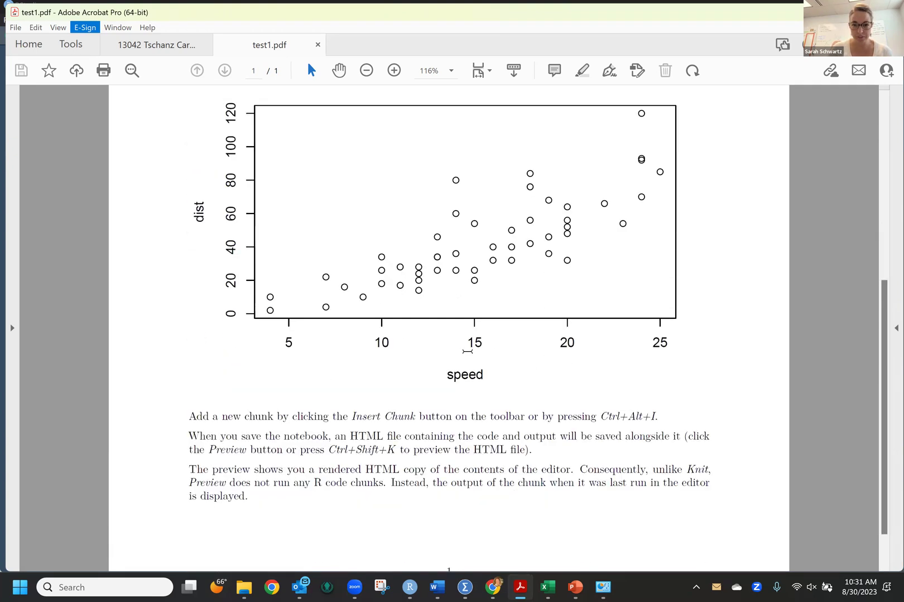
scroll(467, 351, "up", 1)
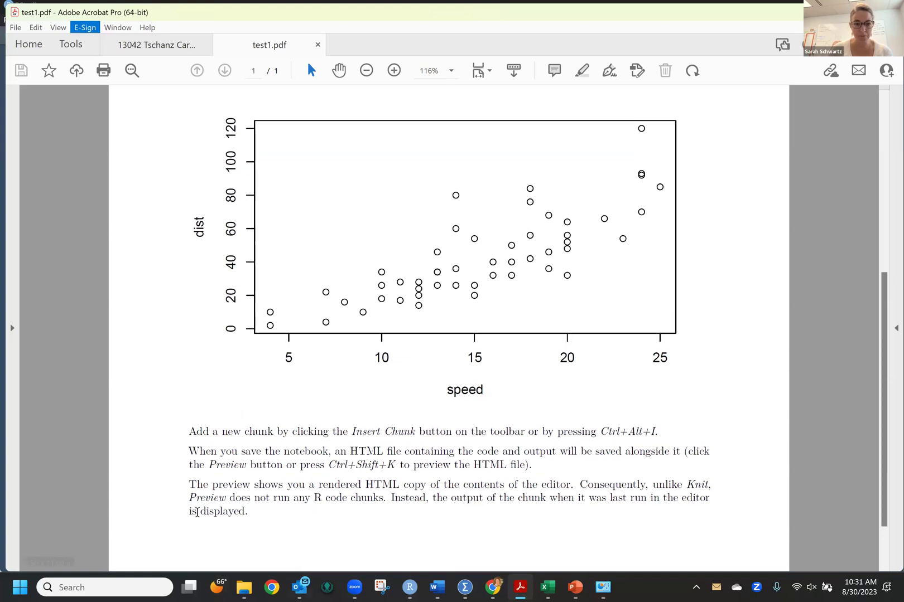
left_click_drag(213, 472, 273, 467)
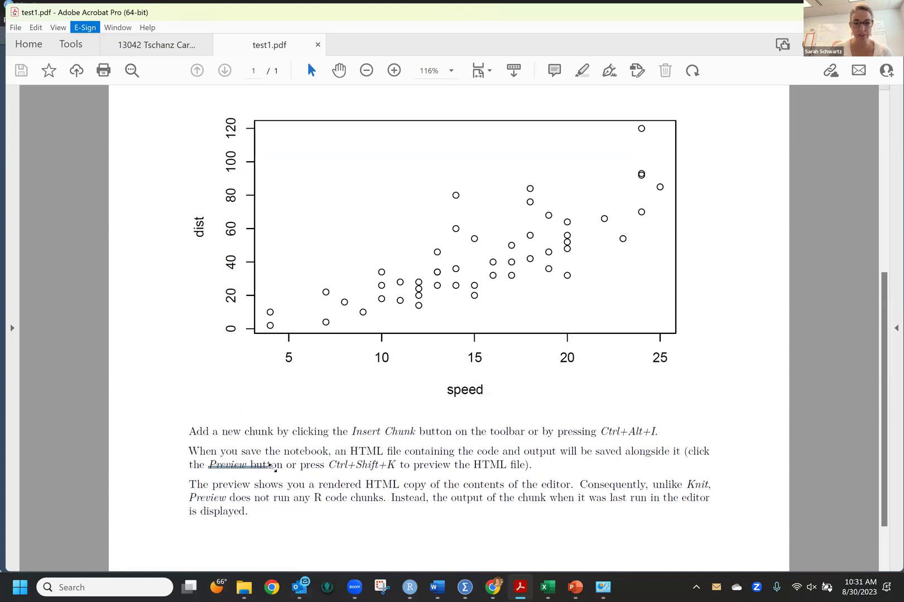
left_click_drag(328, 467, 408, 472)
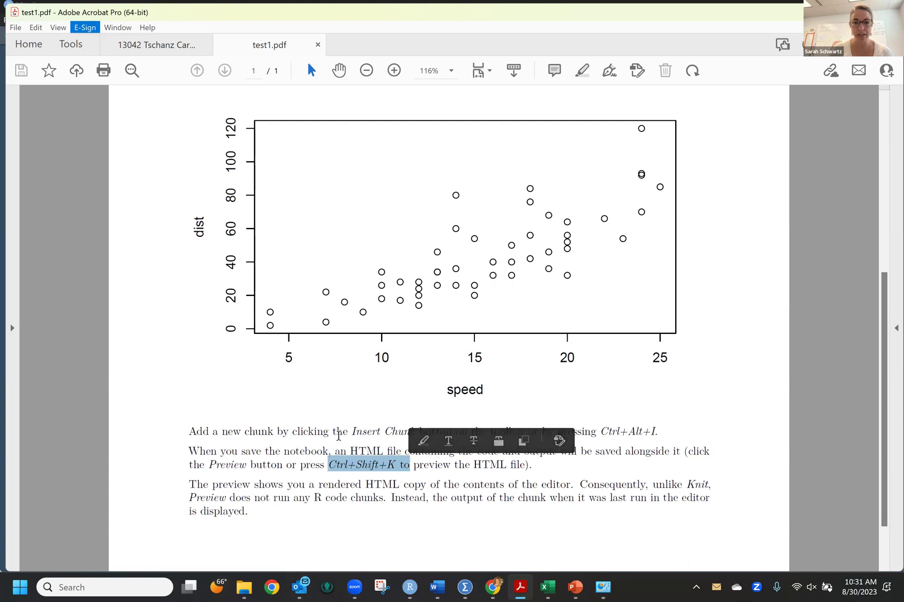
left_click_drag(333, 432, 452, 433)
scroll(647, 405, "up", 9)
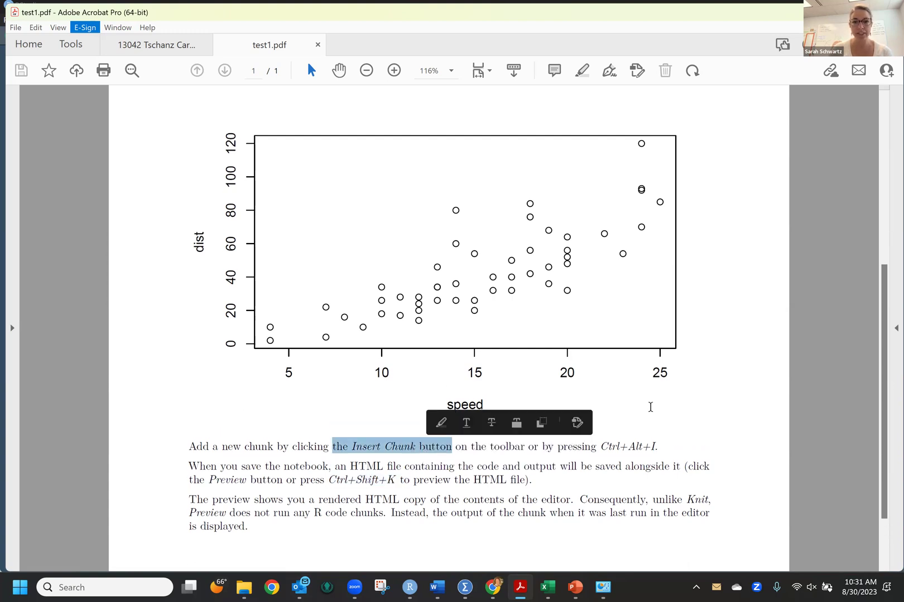
Switch back to RStudio and examine the asterisk markup around Ctrl+Shift+Enter, Insert Chunk and Ctrl+Shift+K in test1.Rmd
left_click(891, 12)
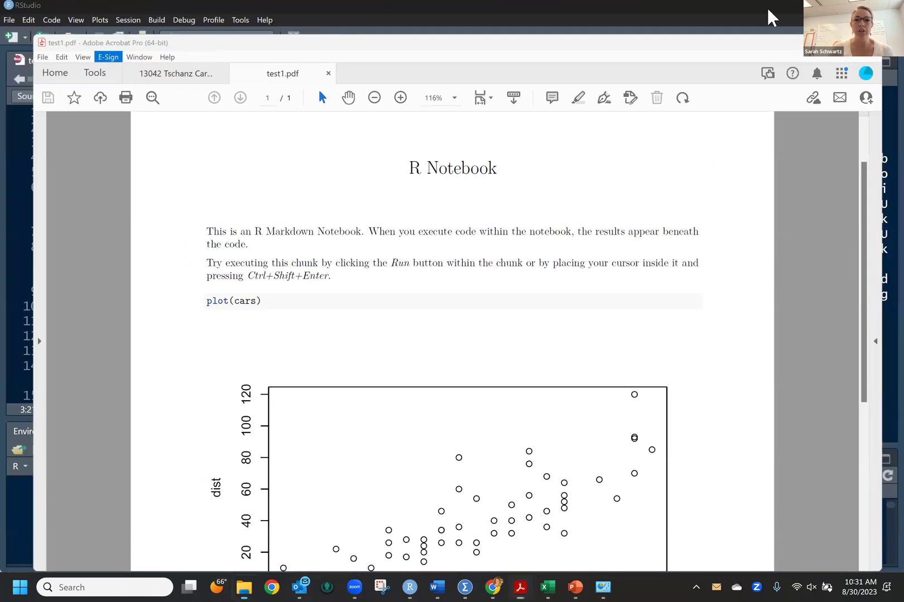
left_click(473, 0)
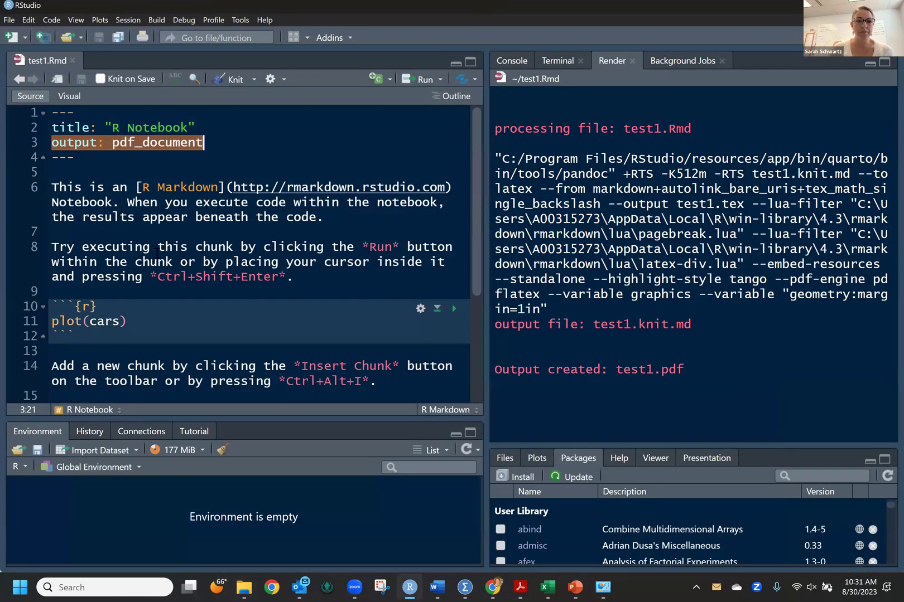
left_click_drag(143, 276, 334, 283)
scroll(335, 283, "down", 3)
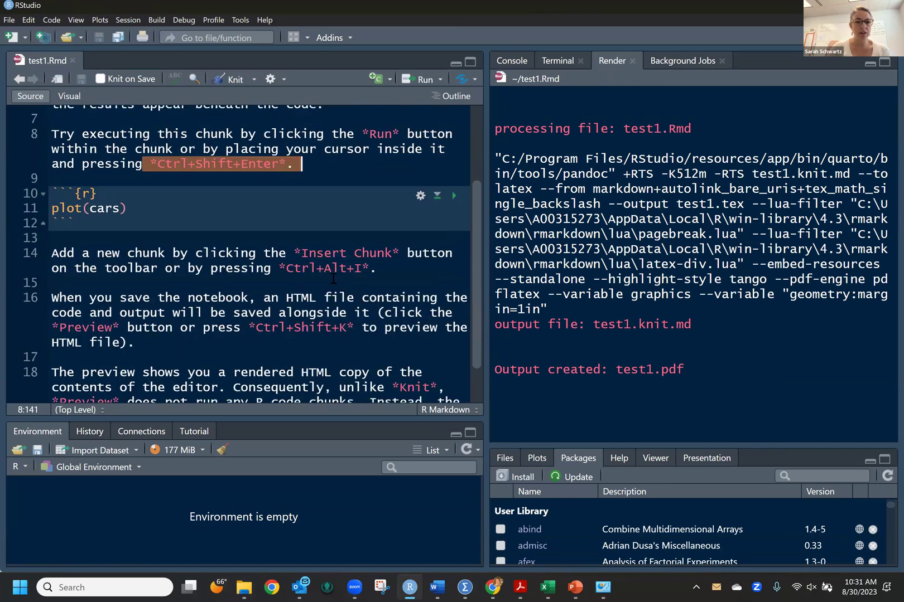
left_click_drag(294, 253, 400, 252)
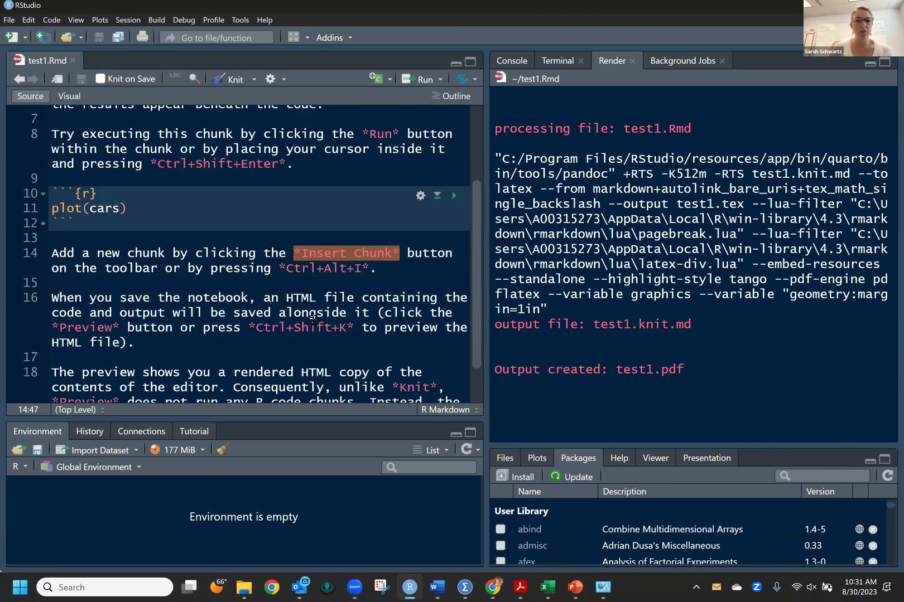
left_click(242, 328)
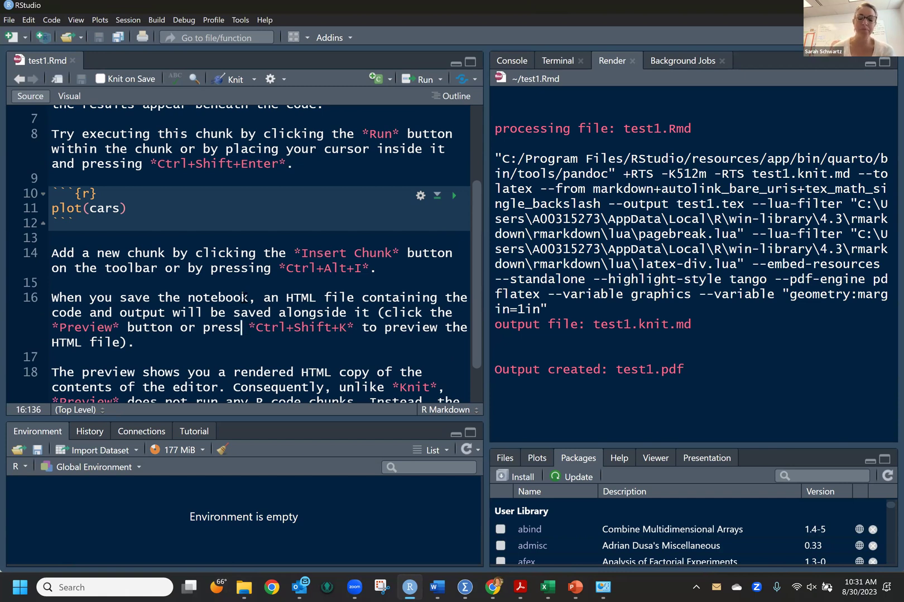
left_click(250, 328)
left_click_drag(250, 328, 256, 328)
left_click_drag(346, 327, 354, 327)
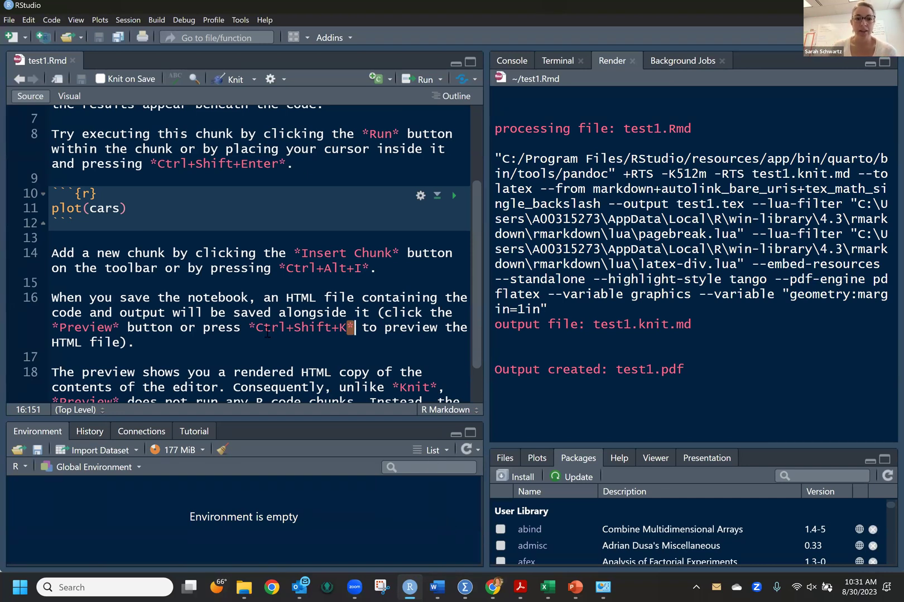
Examine the R Markdown link syntax in the notebook's first paragraph, with bracketed text followed by the URL in parentheses
scroll(265, 327, "up", 3)
left_click_drag(134, 187, 468, 188)
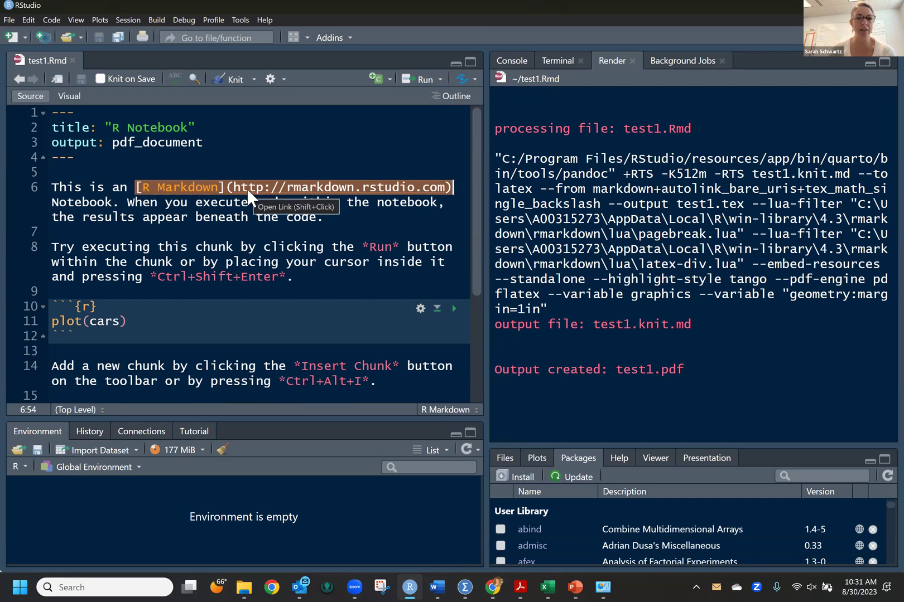
left_click(377, 158)
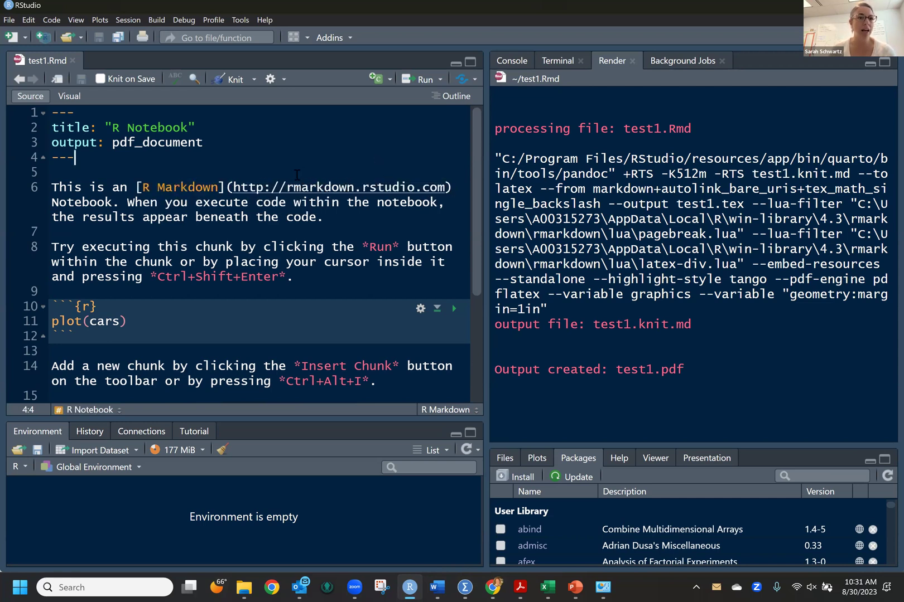
left_click_drag(138, 184, 472, 191)
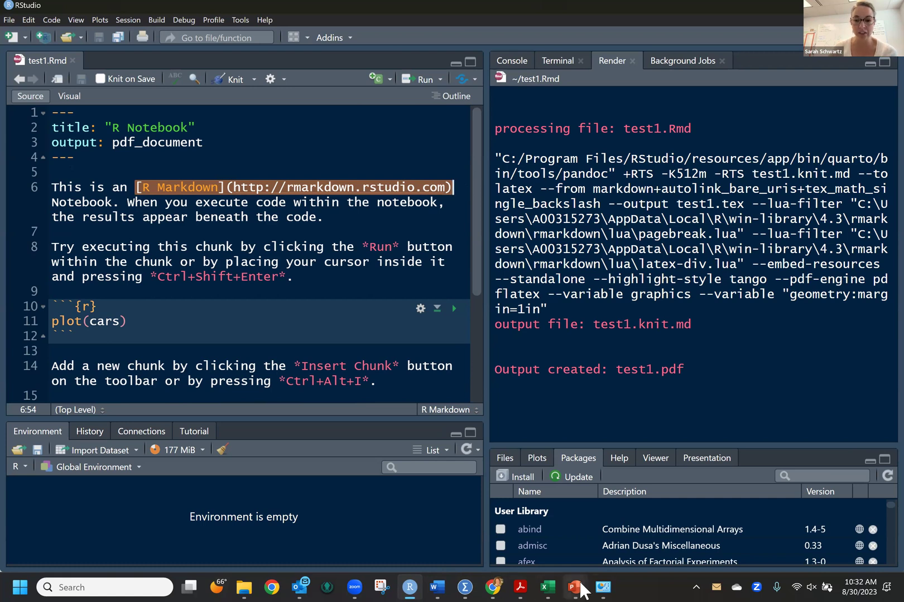
Follow the R Markdown link in test1.pdf, allowing the connection to rmarkdown.rstudio.com, and look over the website's home page
mouse_move(520, 588)
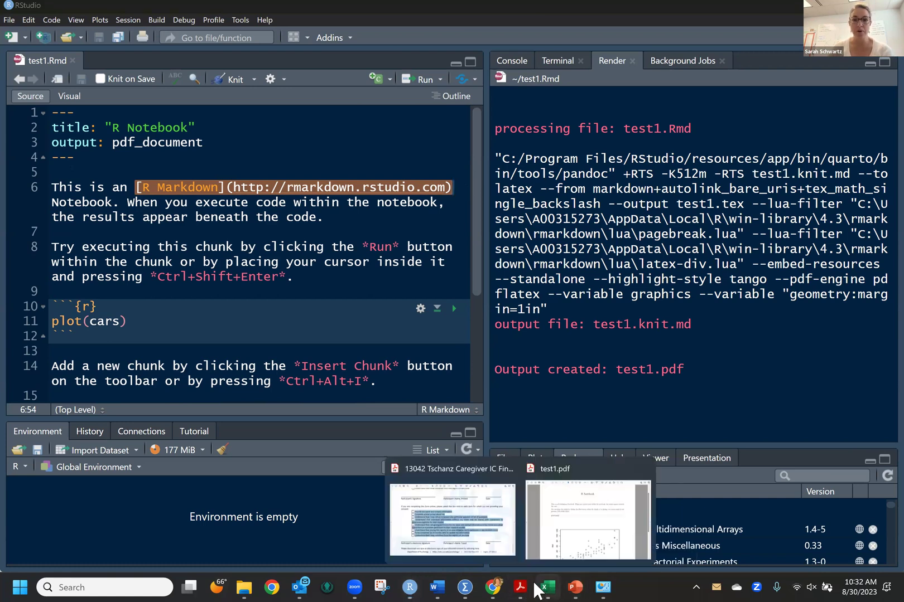
left_click(585, 520)
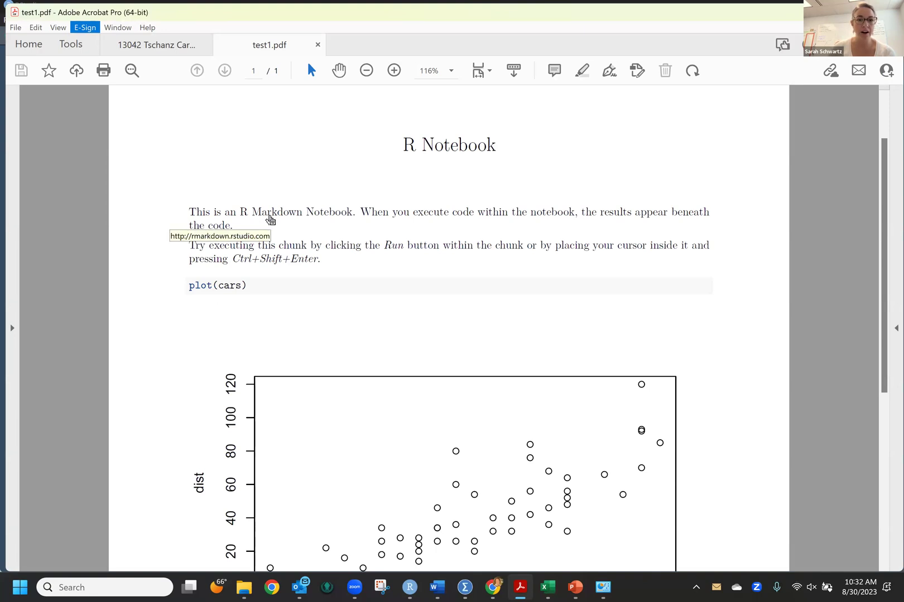
left_click(270, 220)
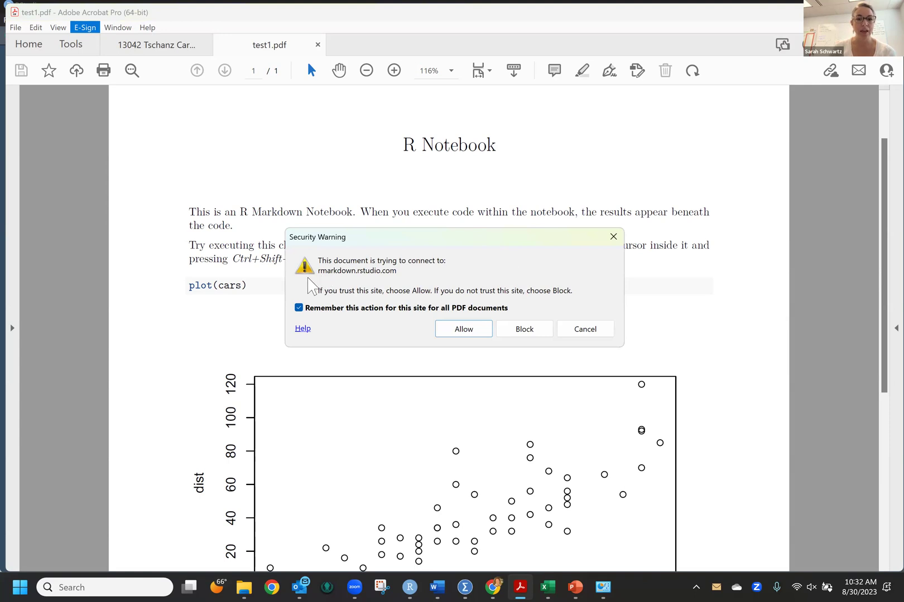
left_click(463, 330)
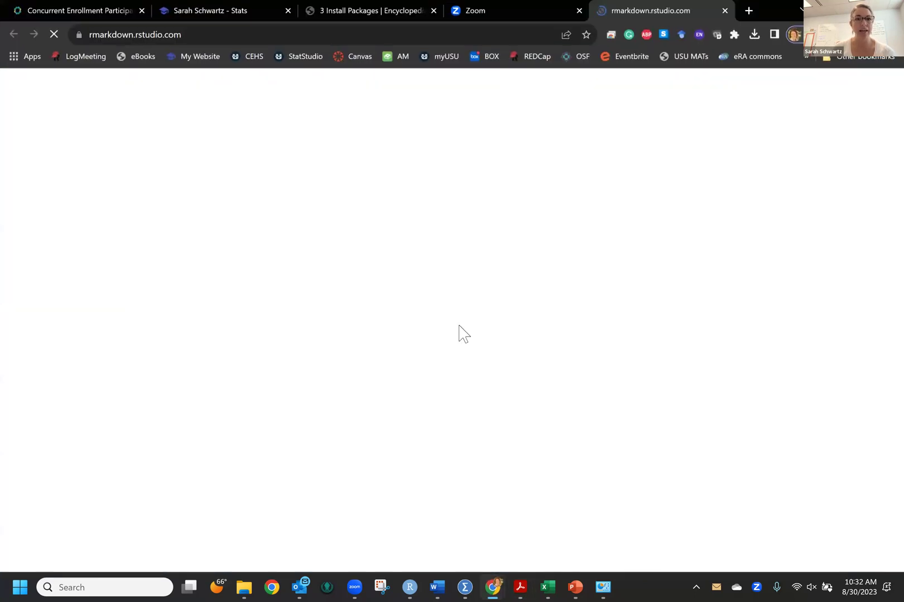
scroll(475, 363, "down", 8)
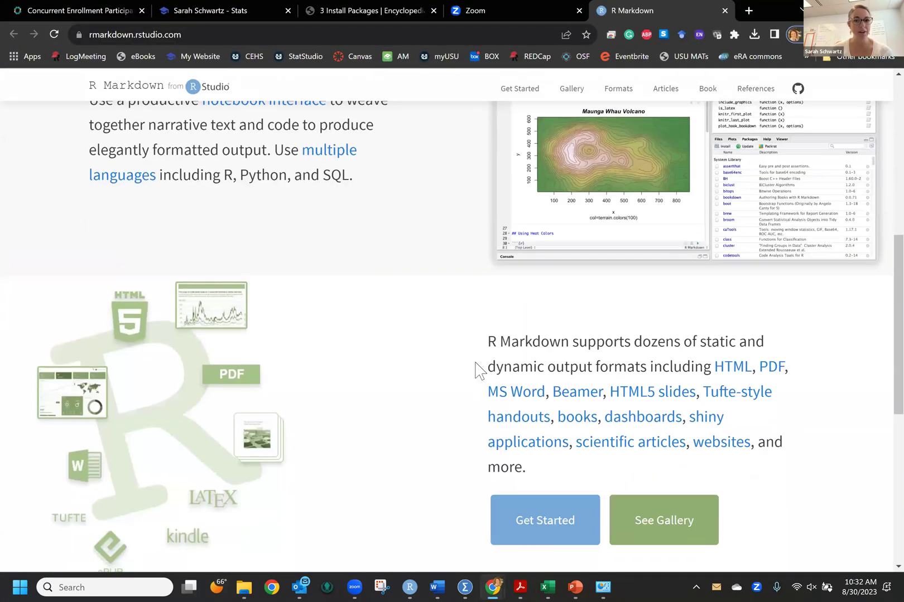
scroll(480, 371, "down", 7)
scroll(481, 370, "up", 15)
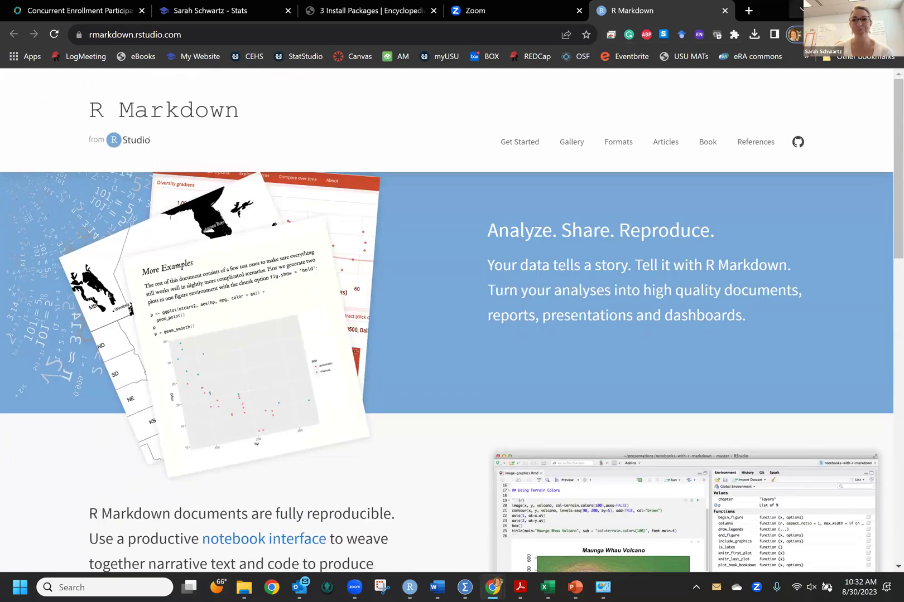
Return to test1.Rmd in RStudio and examine the plot(cars) code chunk, including its {r} header and enclosing backticks
key("alt+Tab")
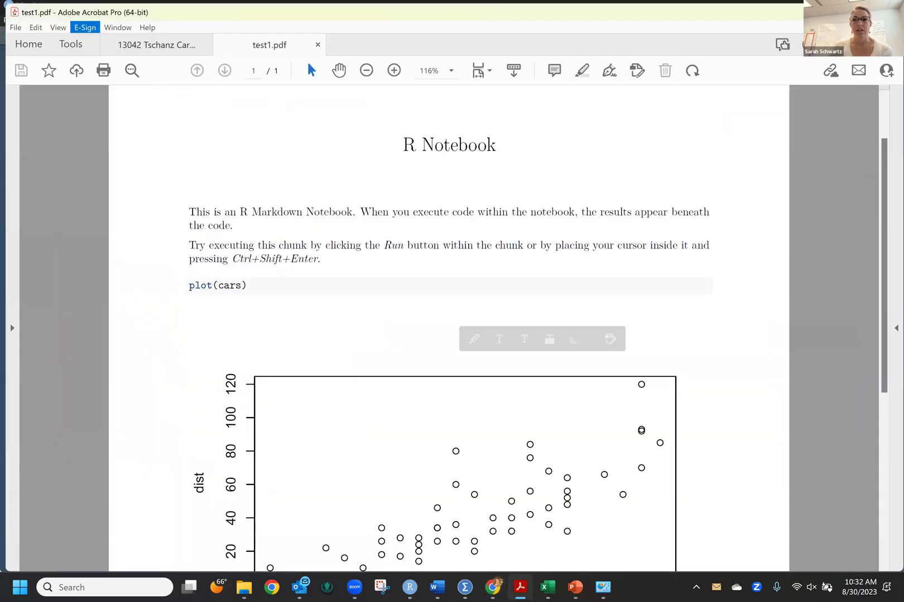
key("alt+Tab")
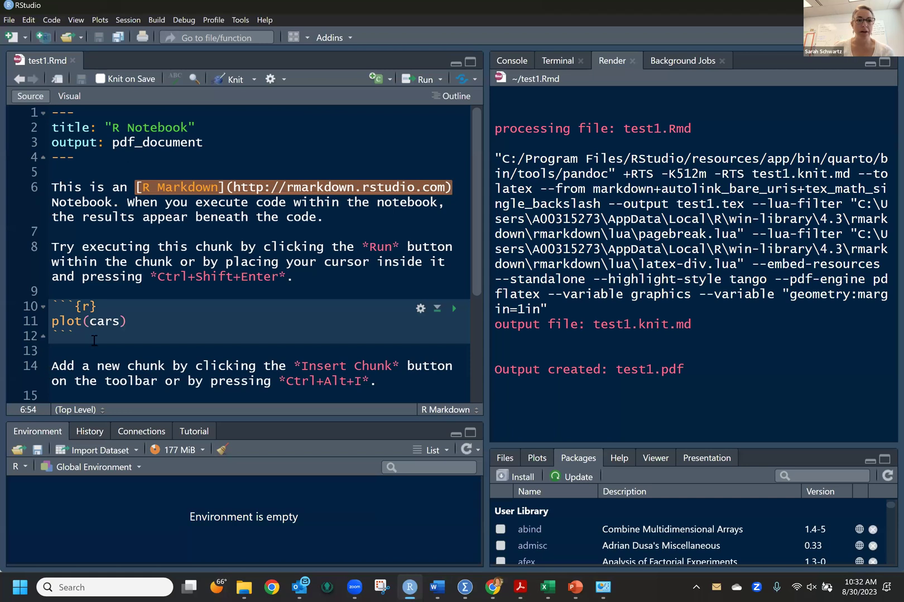
scroll(113, 300, "down", 2)
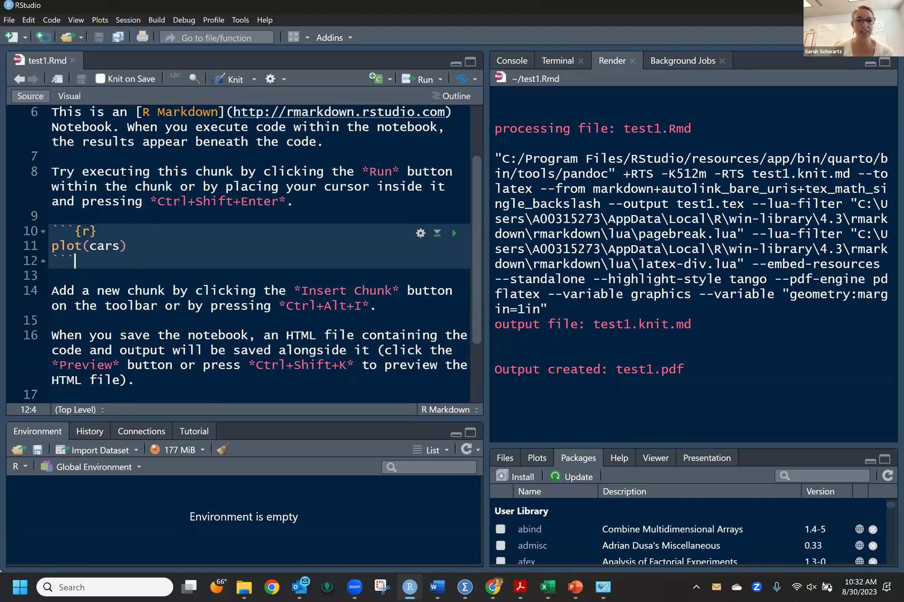
left_click(196, 172)
double_click(222, 172)
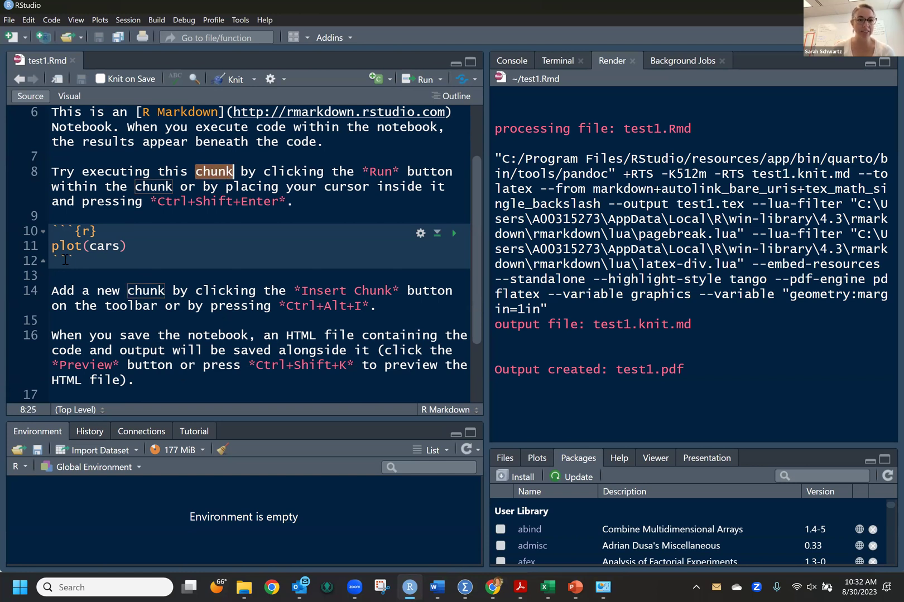
left_click_drag(49, 230, 73, 262)
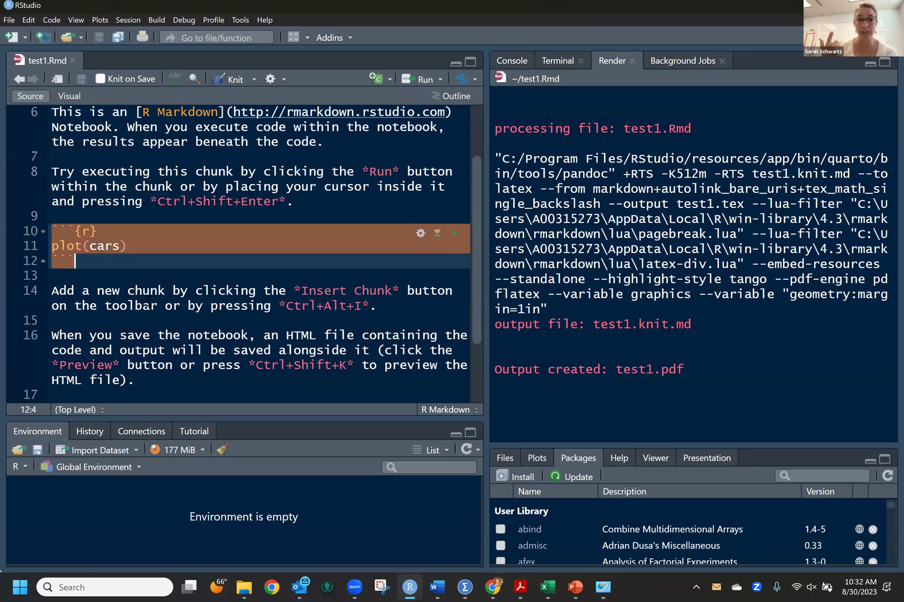
left_click(90, 231)
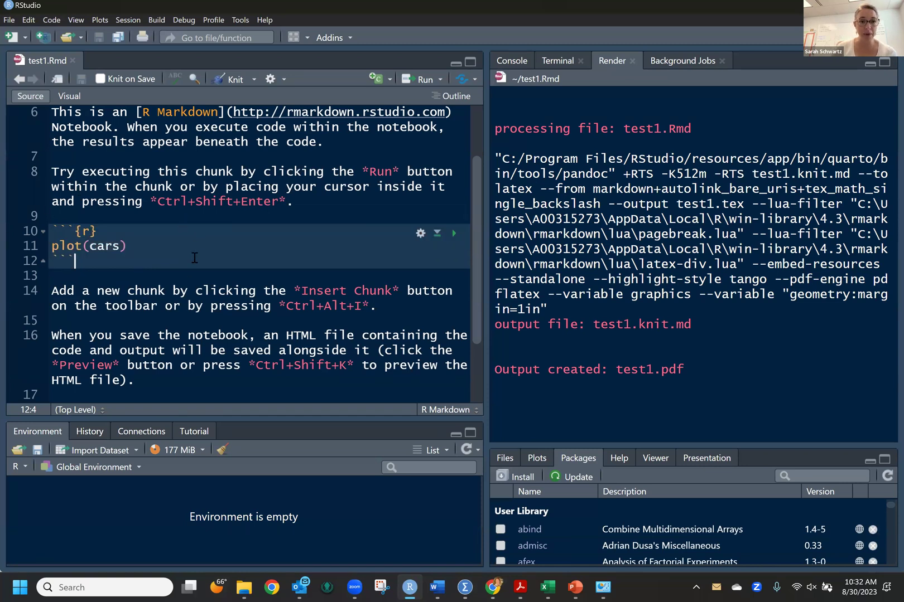
left_click_drag(52, 230, 99, 230)
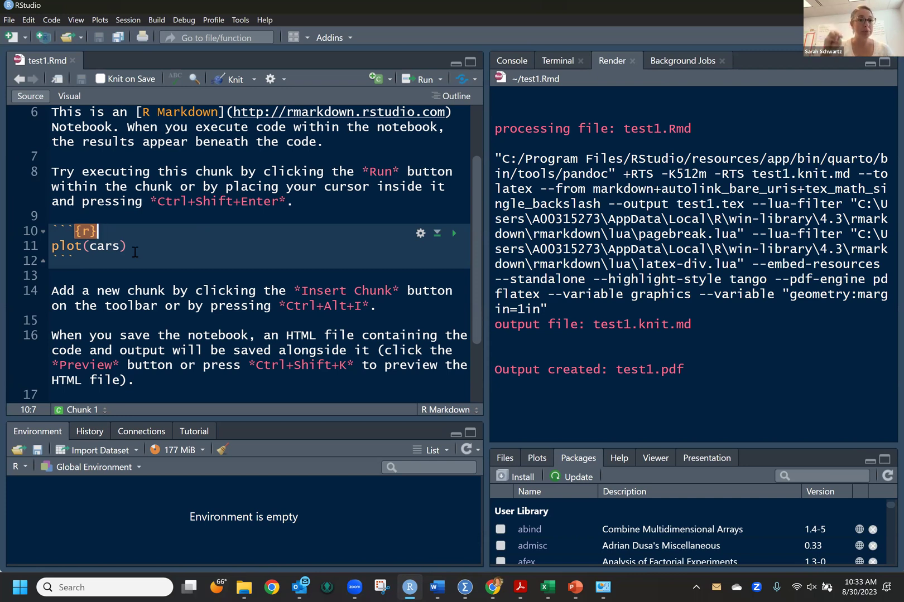
left_click(51, 231)
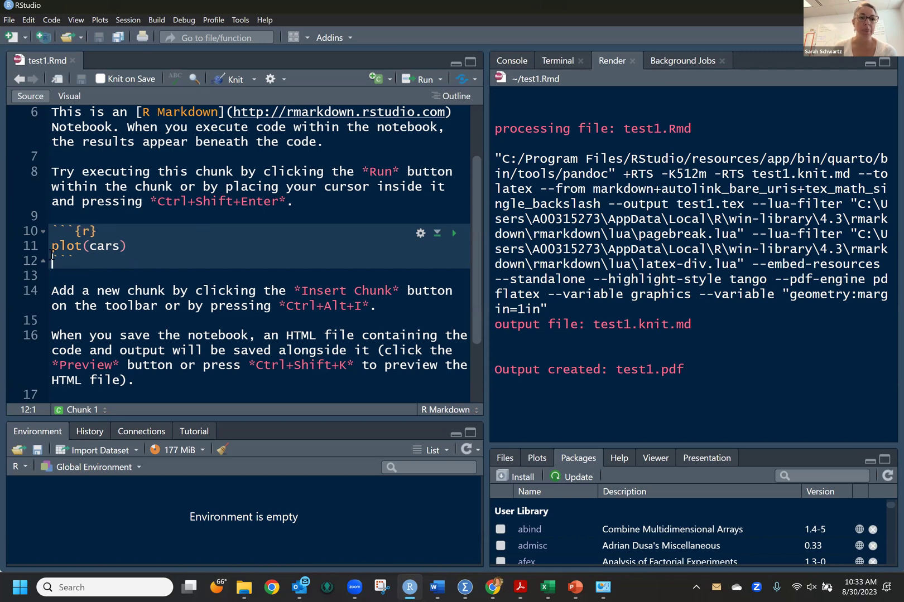
Highlight the chunk's opening backticks and its plot(cars) line, and insert five blank lines below the chunk
left_click(82, 230, "shift")
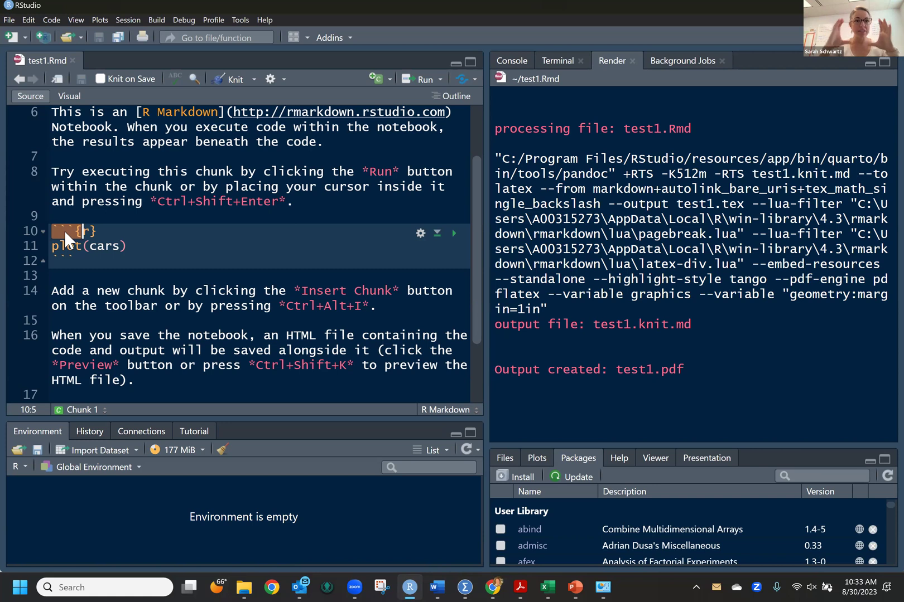
left_click_drag(129, 246, 20, 246)
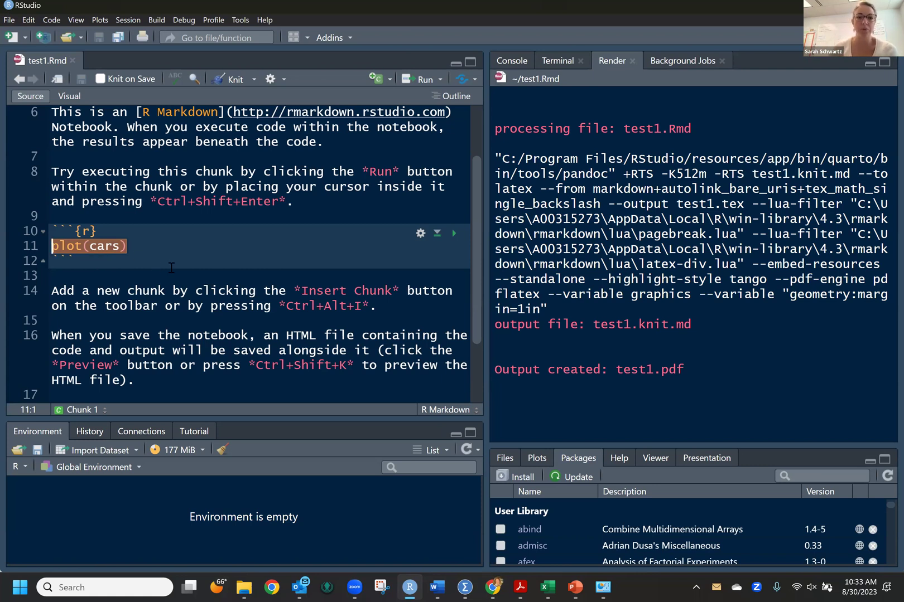
left_click(153, 272)
key("Return")
key("Return")
key("Return")
key("Return")
key("Return")
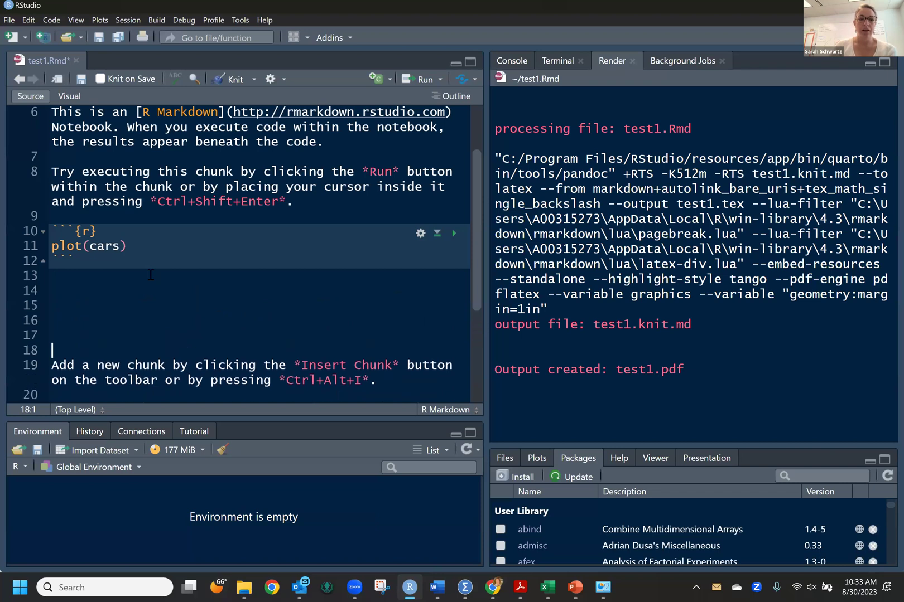
Write an empty R code chunk on line 14 with a ```{r} header, a blank line and closing backticks
key("Up")
key("Up")
key("Up")
key("Up")
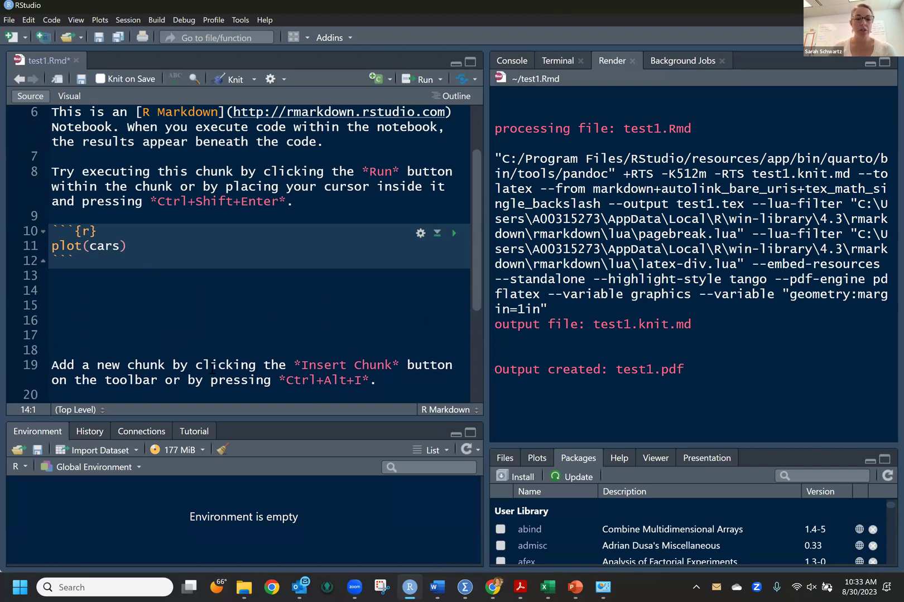
type("```{r")
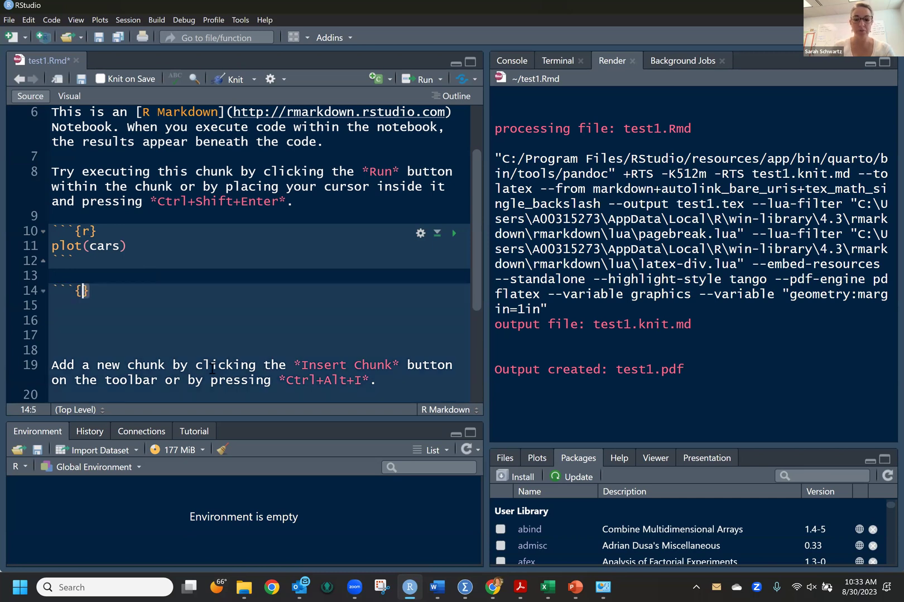
key("End")
key("Return")
key("Return")
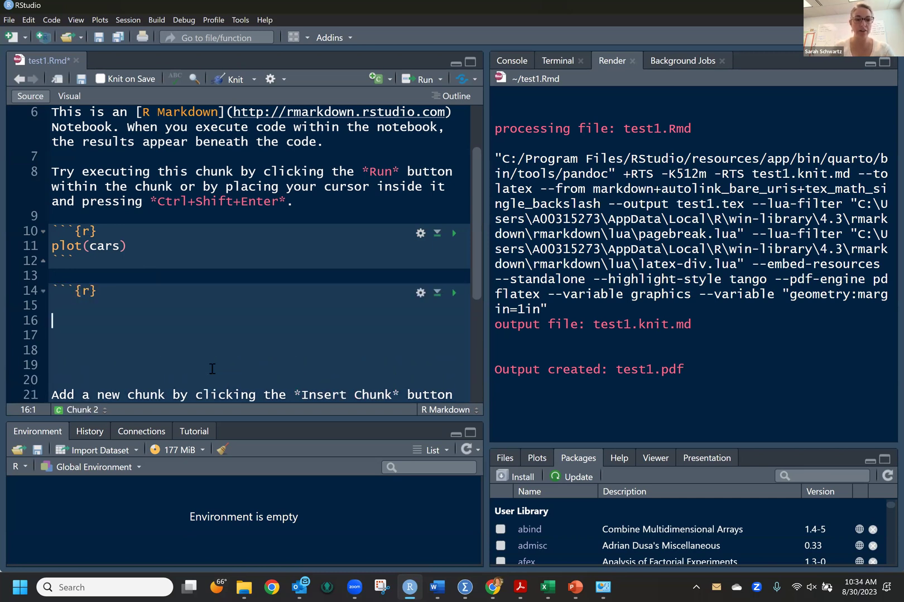
type("```")
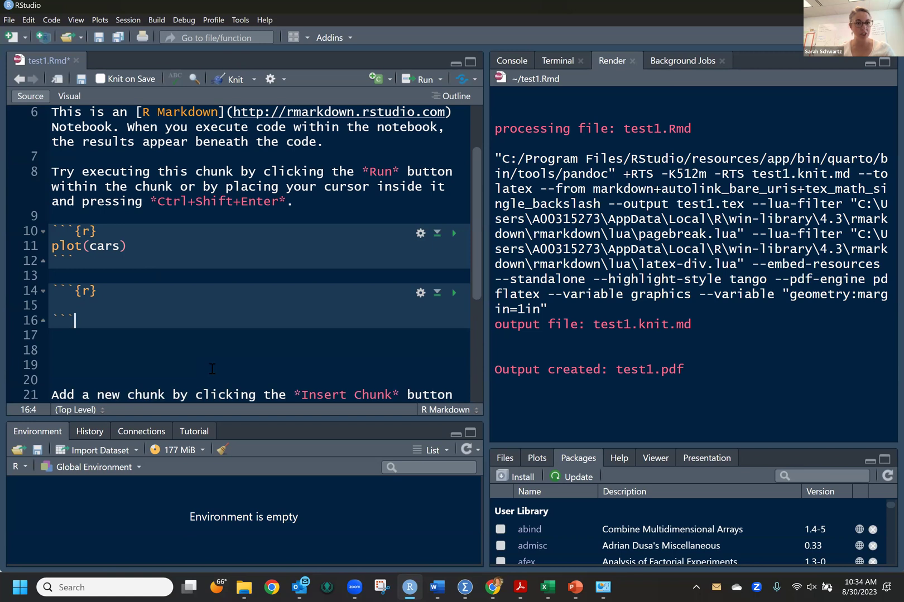
Delete the empty R chunk on line 14 and insert an empty Python chunk in its place
left_click(41, 293, "shift")
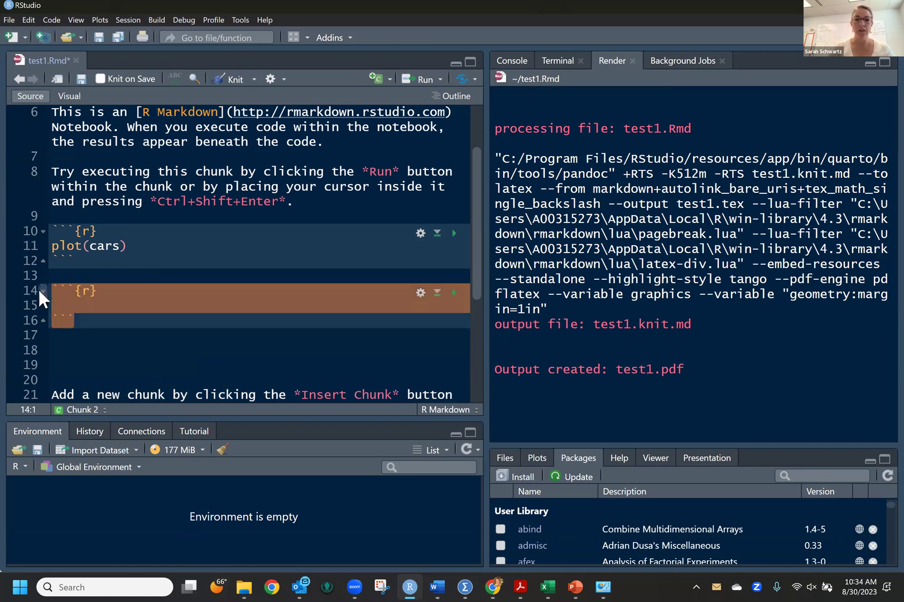
key("Delete")
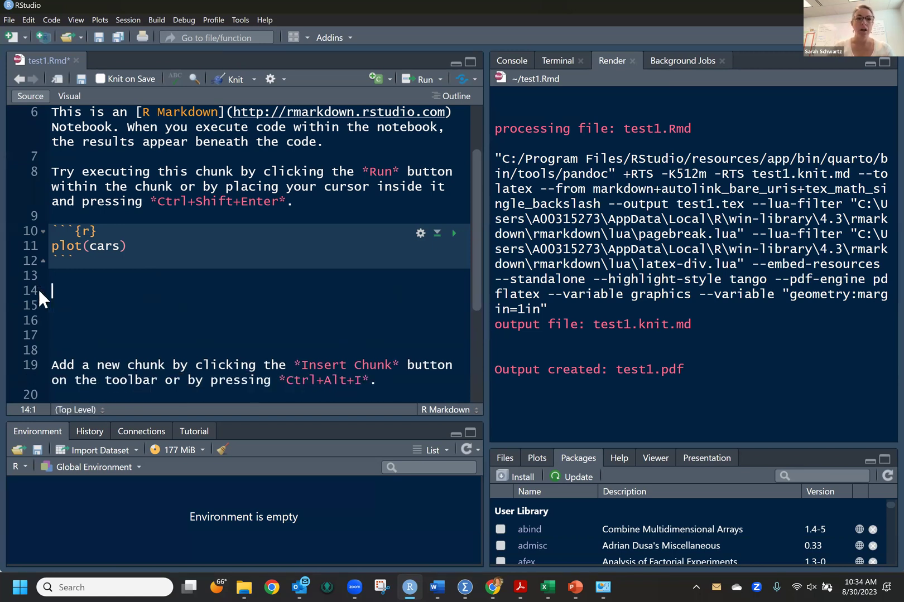
left_click(376, 80)
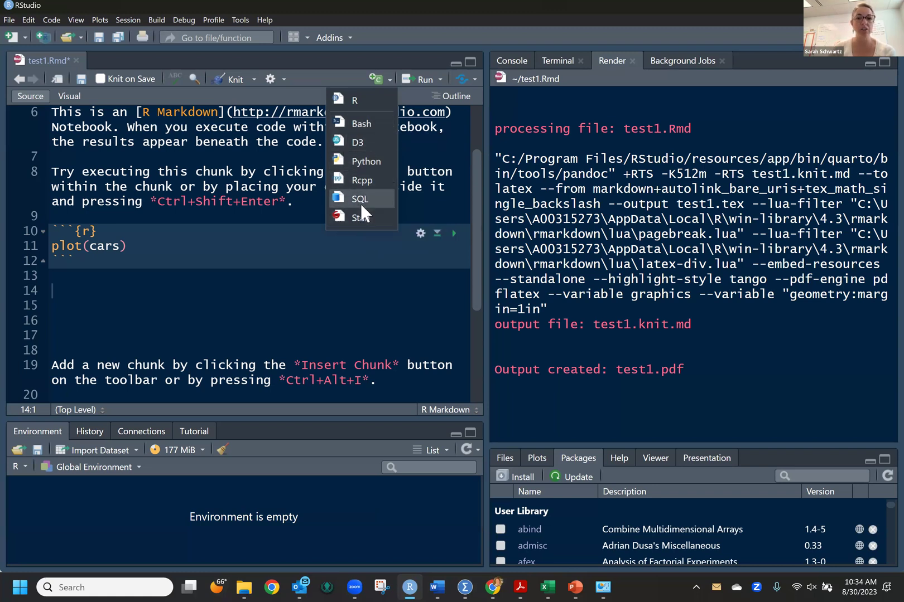
left_click(360, 162)
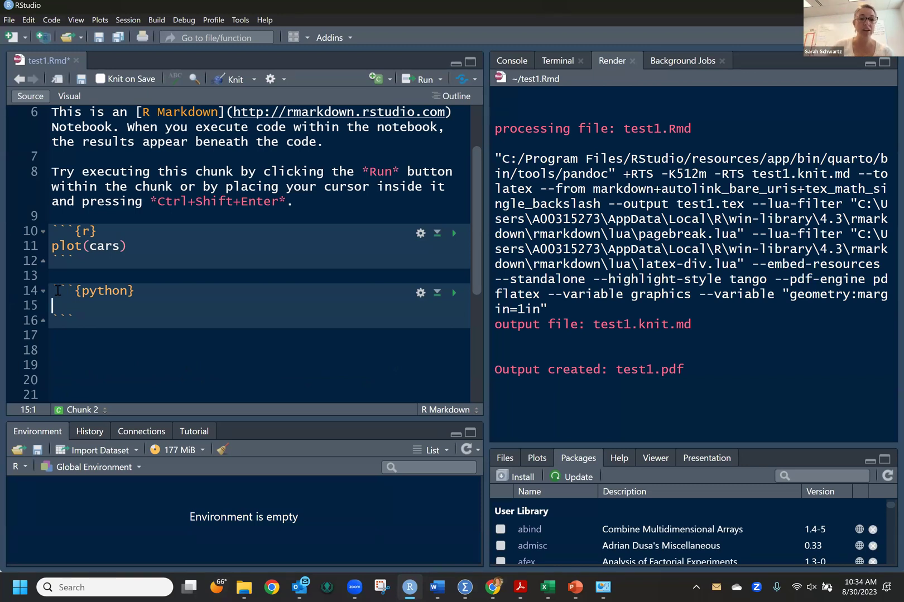
Compare the r and python language labels in the two chunk headers, and delete the Python chunk with the spare blank lines below it
left_click(89, 231)
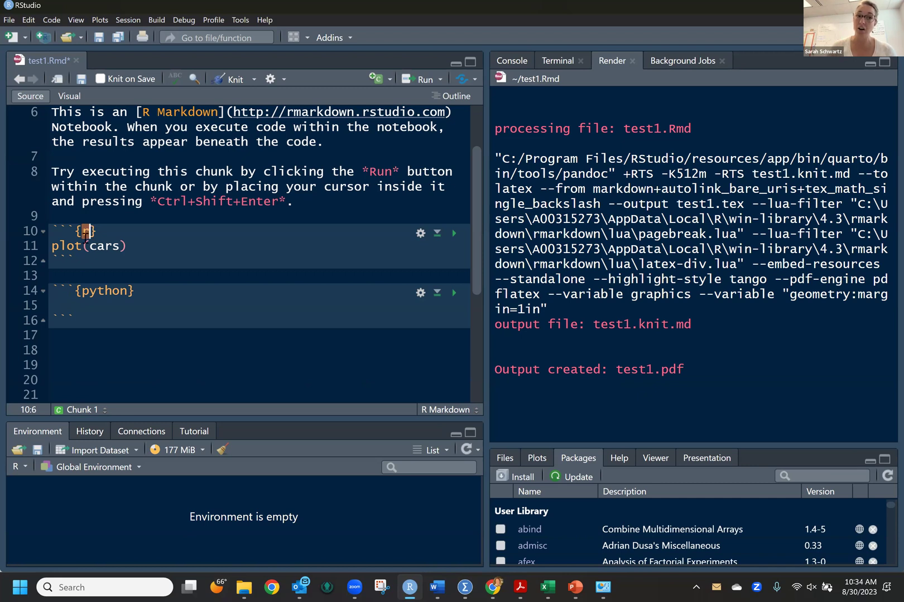
left_click_drag(82, 290, 128, 291)
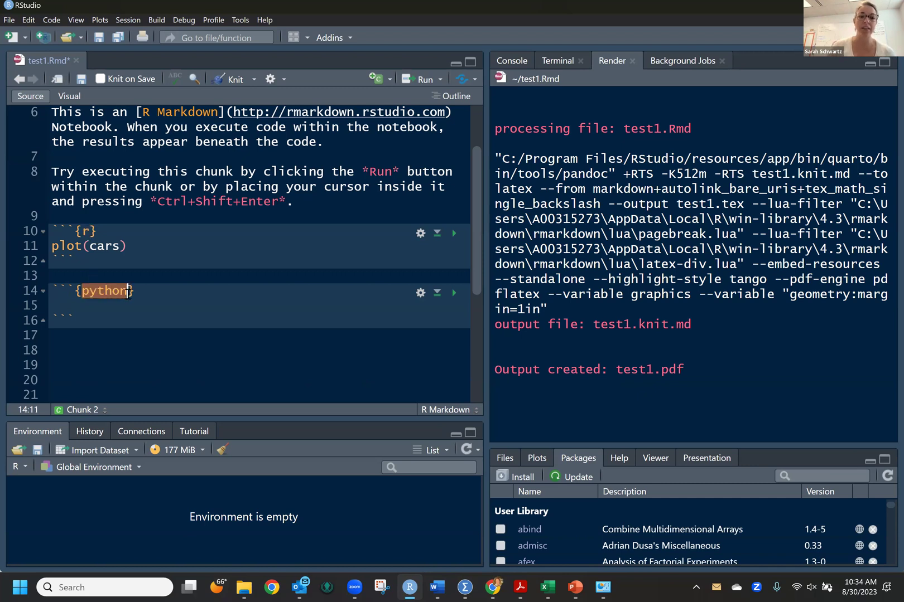
left_click_drag(52, 336, 39, 290)
key("Delete")
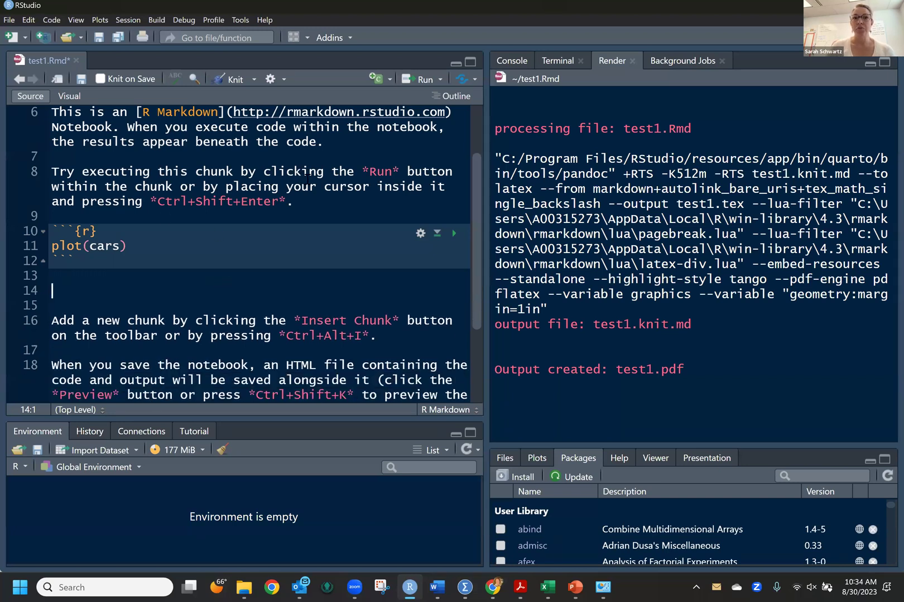
scroll(307, 177, "up", 2)
scroll(313, 179, "down", 4)
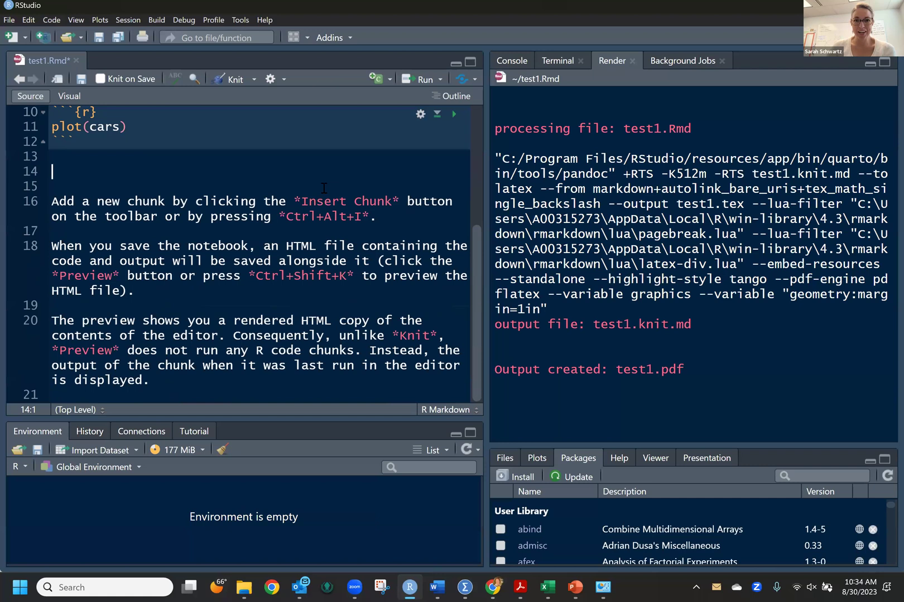
scroll(323, 188, "up", 4)
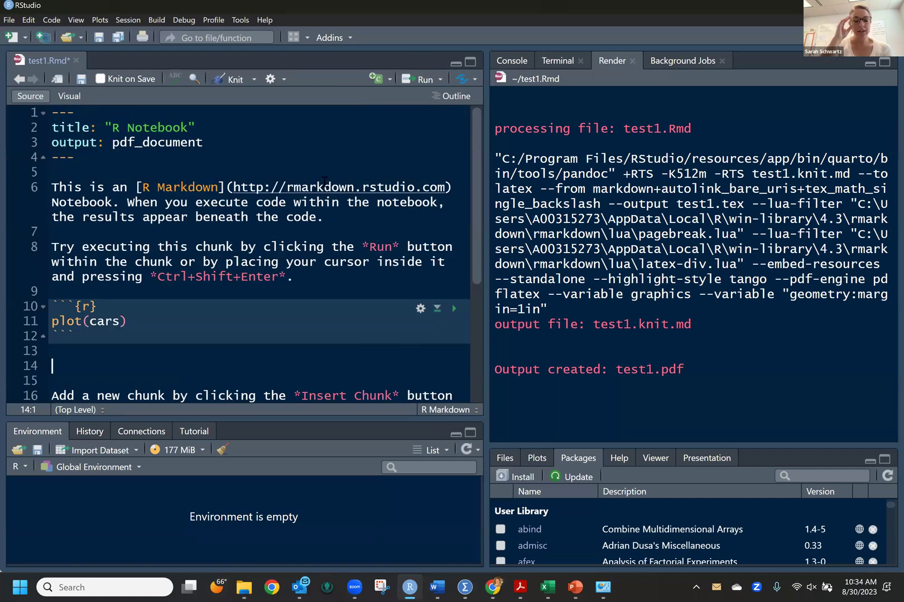